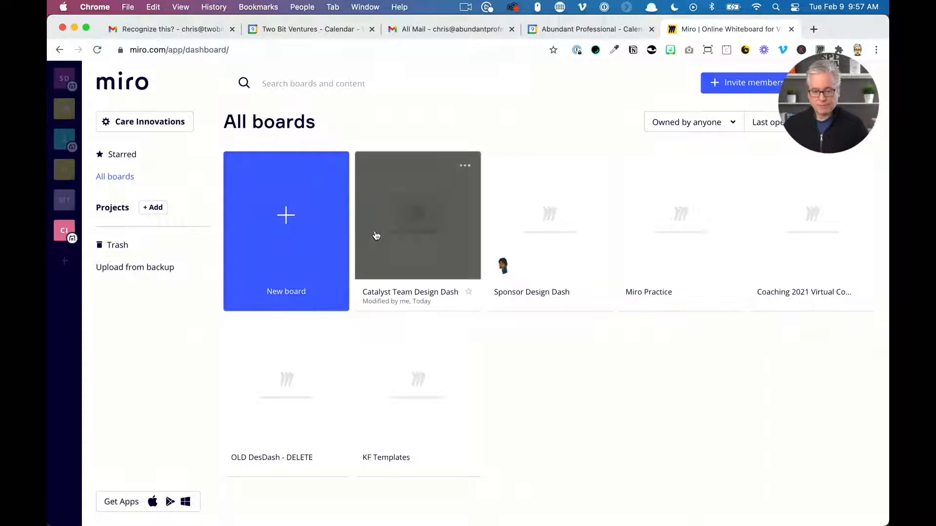
Open the Catalyst Team Design Dash board and survey its content by zooming and panning around the frames
left_click(431, 219)
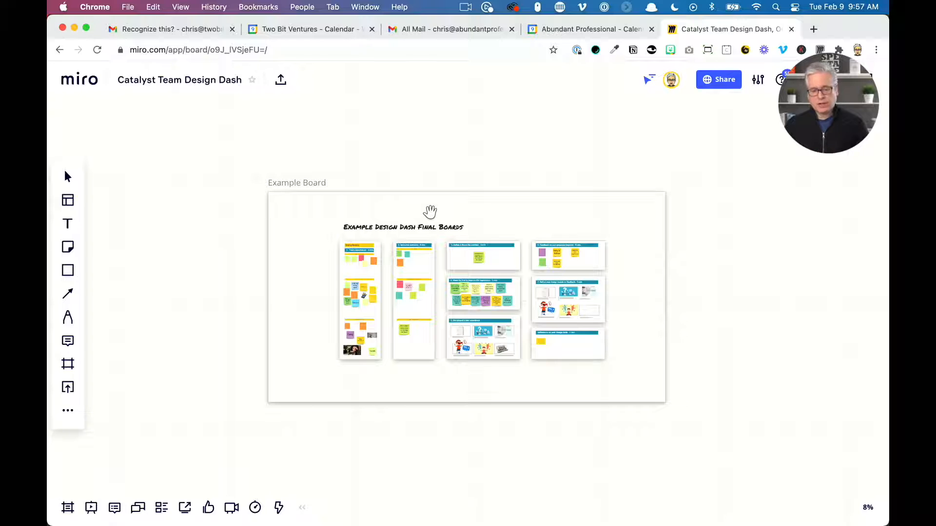
scroll(436, 267, "up", 4)
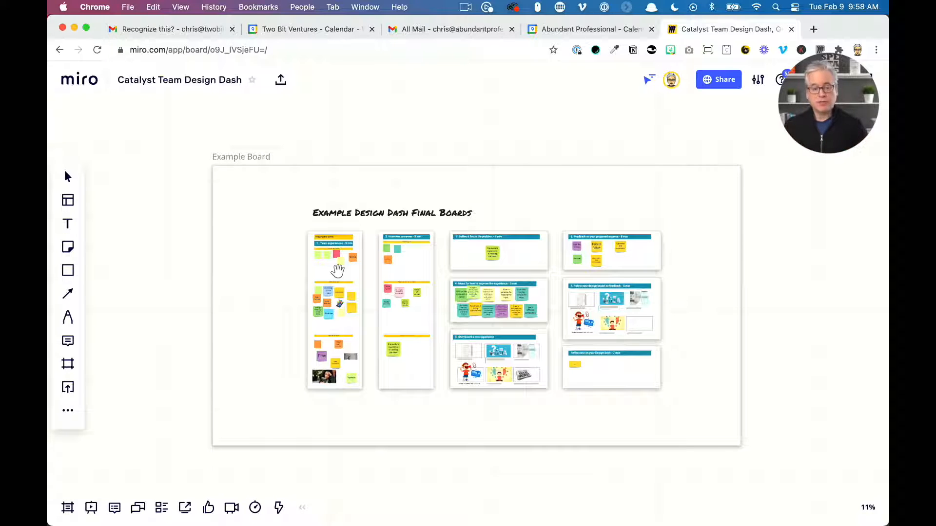
scroll(503, 296, "down", 5)
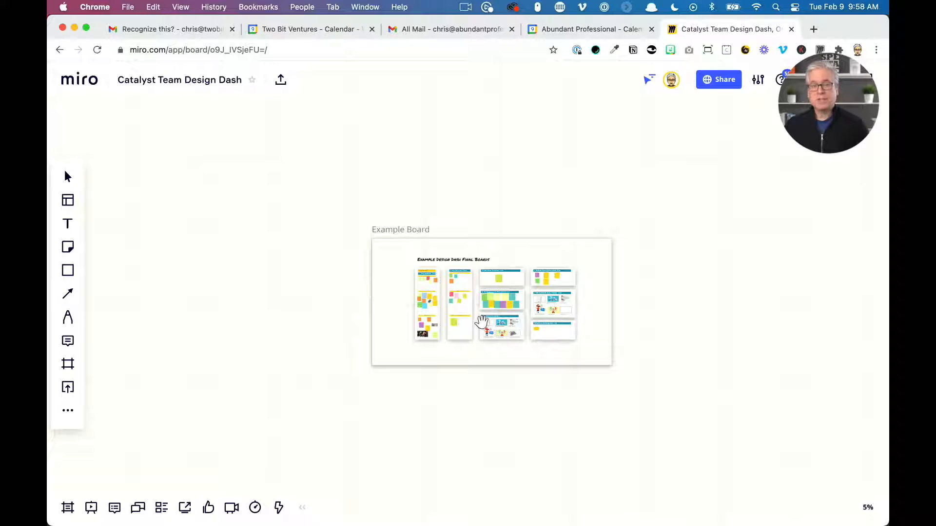
scroll(481, 322, "down", 3)
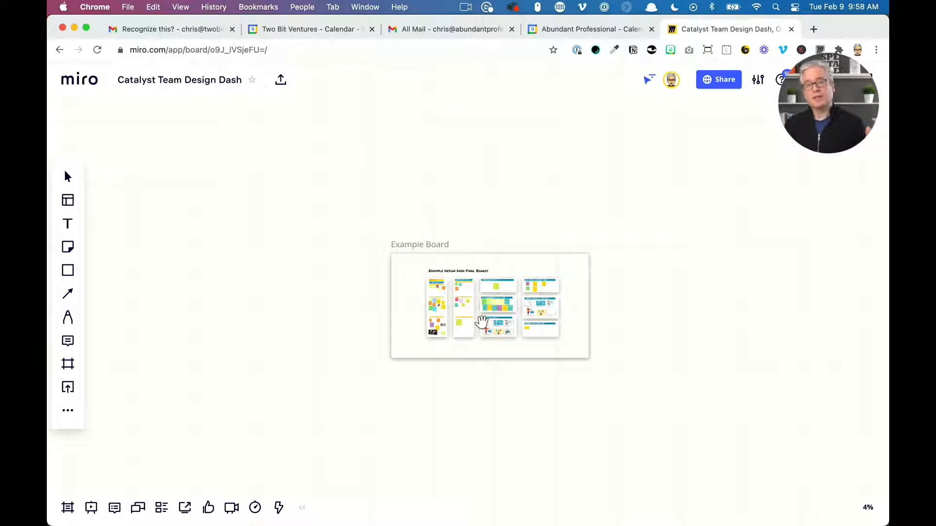
scroll(482, 321, "down", 5)
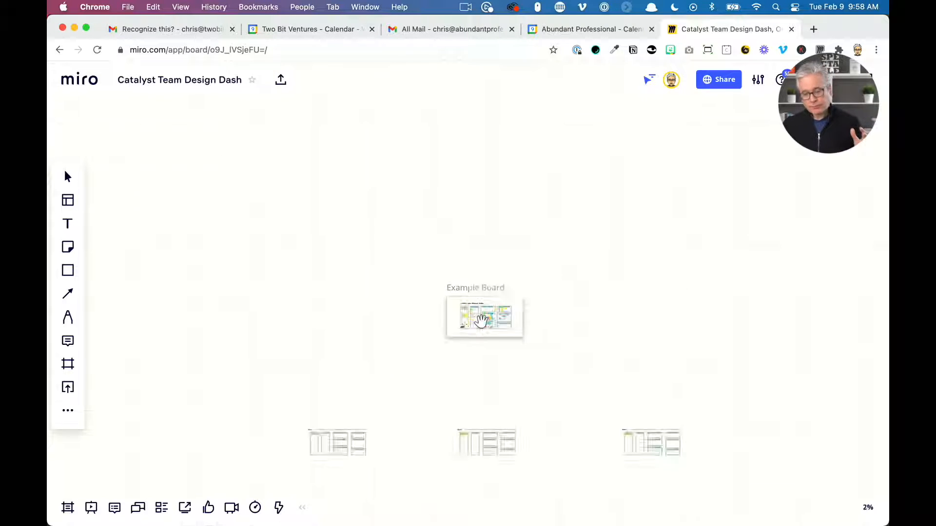
scroll(484, 222, "down", 3)
scroll(484, 222, "right", 5)
scroll(484, 222, "down", 2)
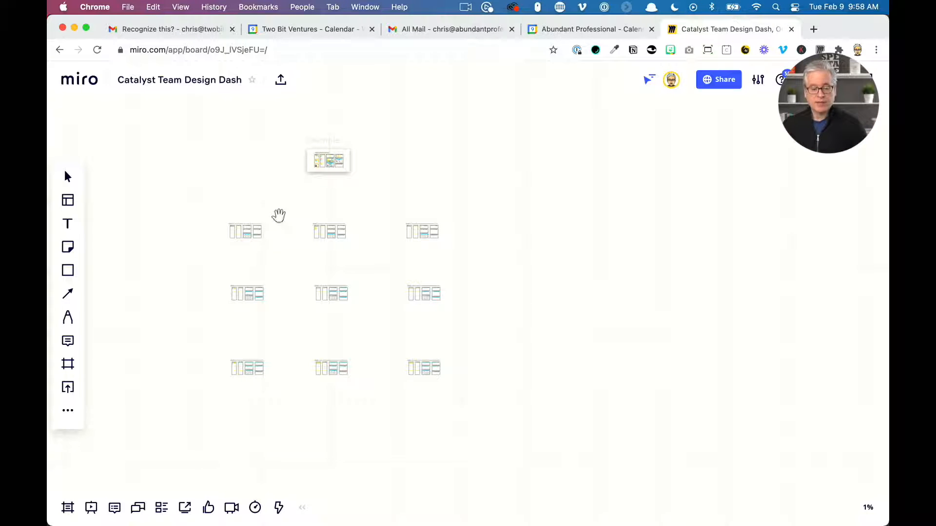
scroll(291, 254, "up", 5)
left_click_drag(293, 254, 417, 252)
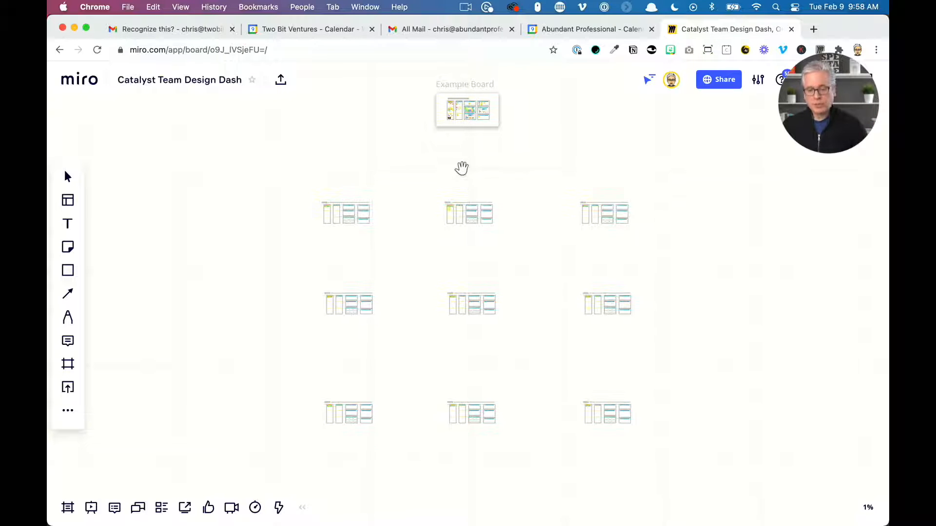
left_click_drag(462, 167, 436, 189)
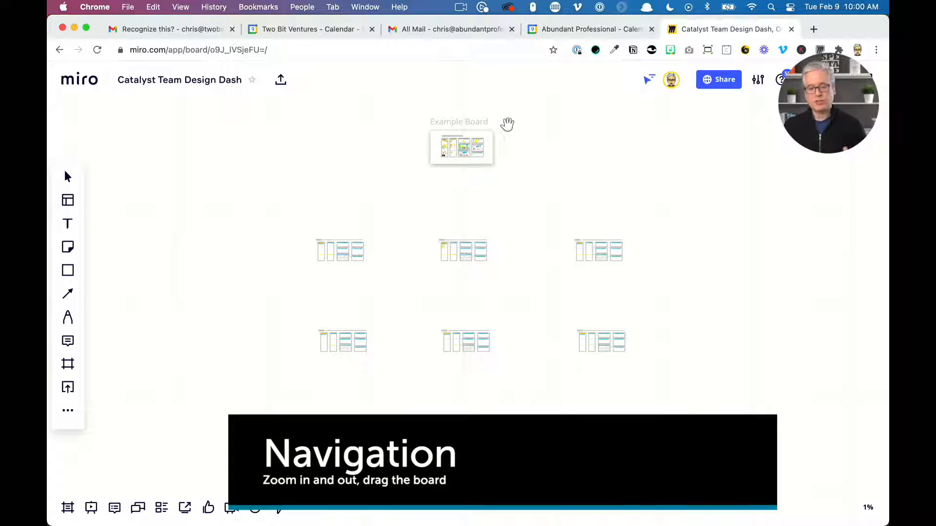
scroll(455, 130, "up", 10)
left_click_drag(458, 126, 432, 180)
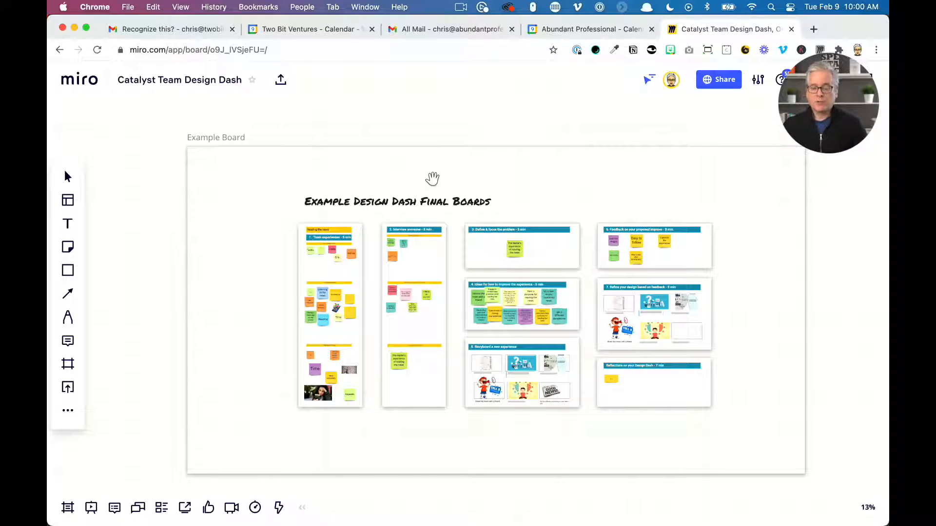
Open the board navigation mode dialog and review the Trackpad option before closing it
left_click(758, 81)
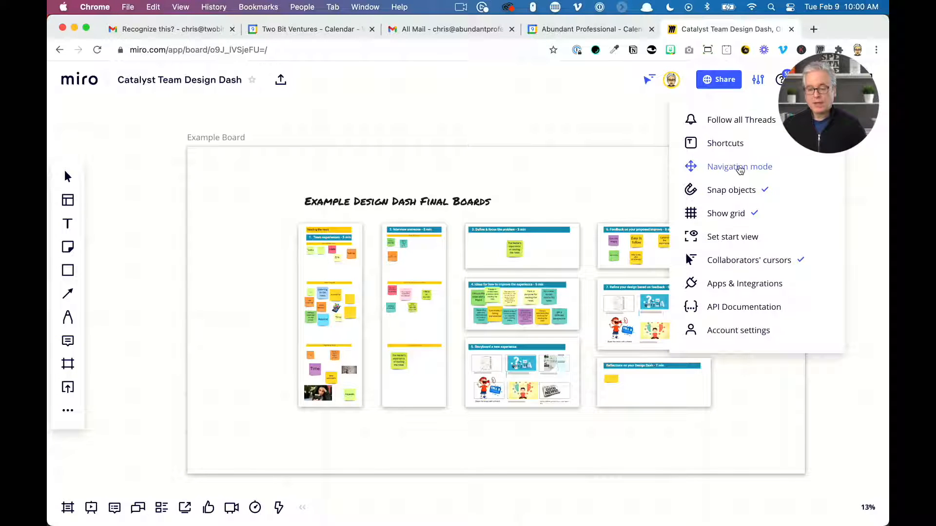
left_click(740, 169)
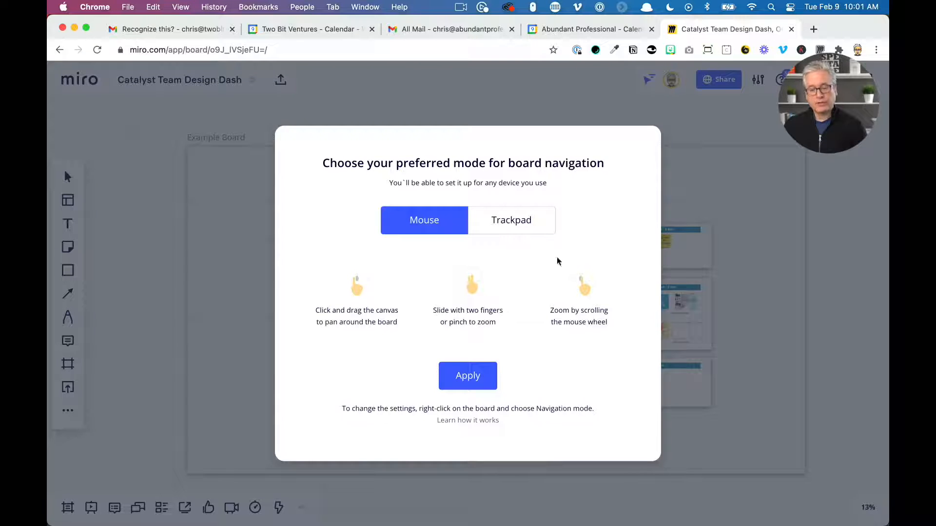
left_click(511, 218)
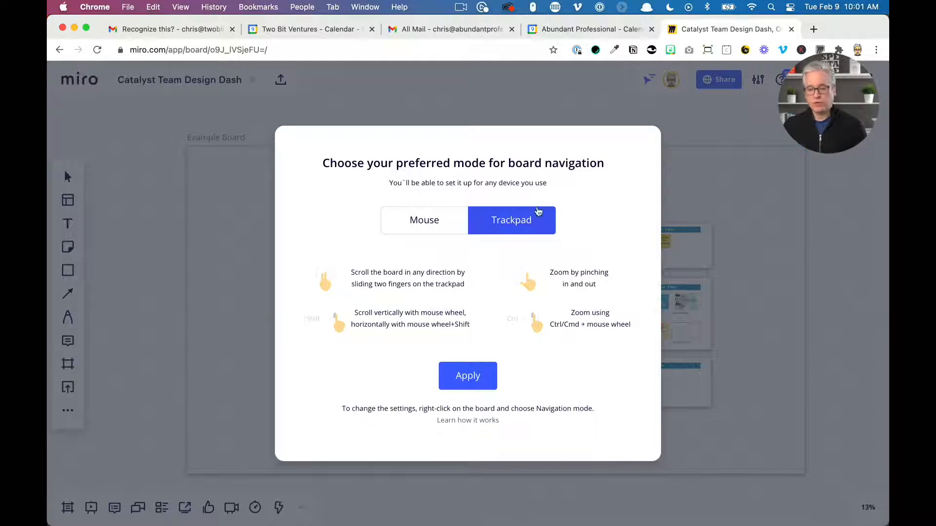
left_click(735, 183)
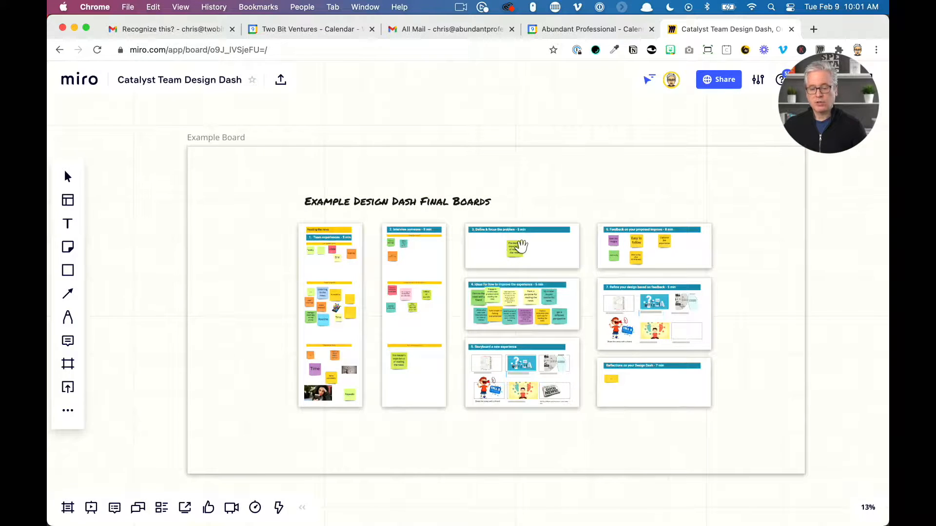
Zoom in and out across the Example Board to inspect the individual activity frames
scroll(519, 246, "up", 10)
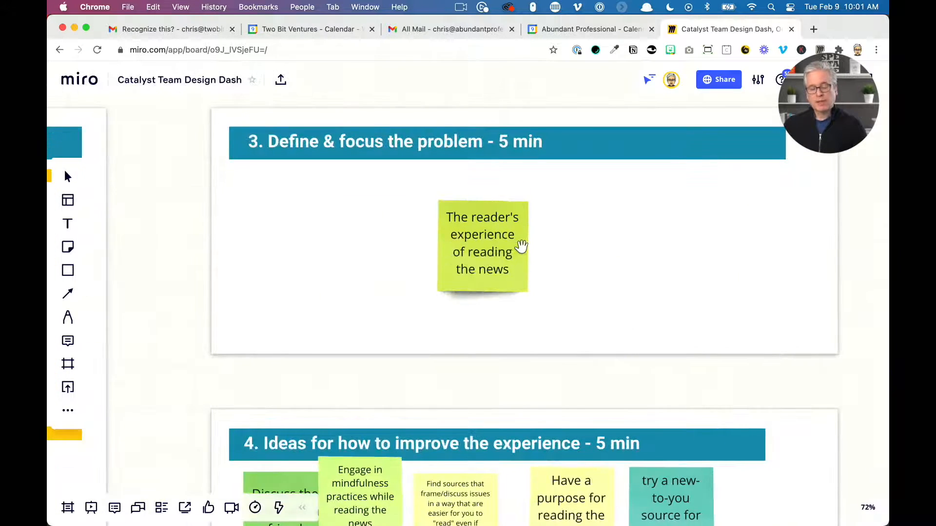
scroll(521, 246, "down", 12)
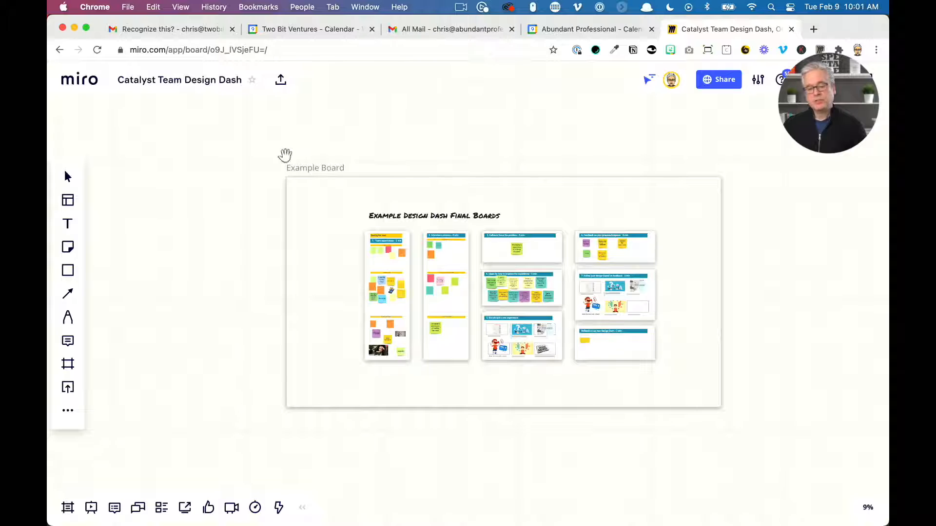
scroll(284, 166, "up", 7)
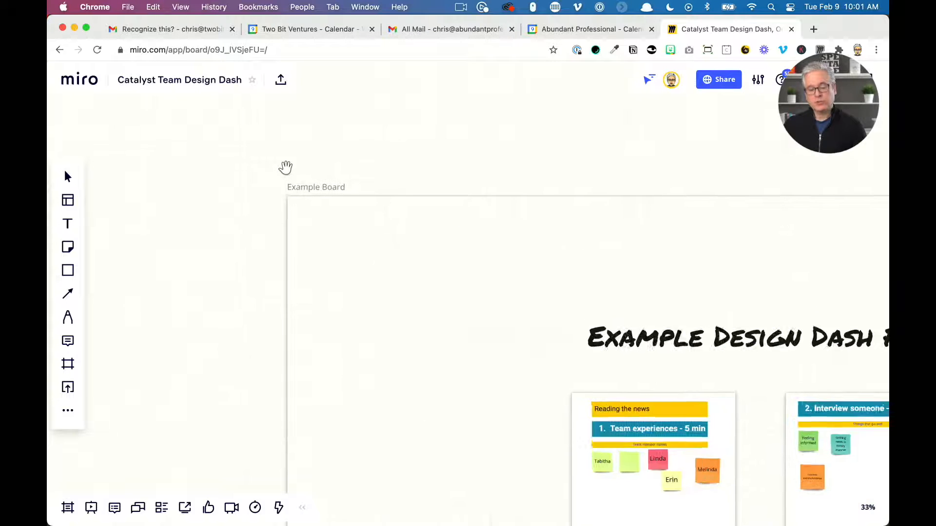
scroll(285, 167, "up", 10)
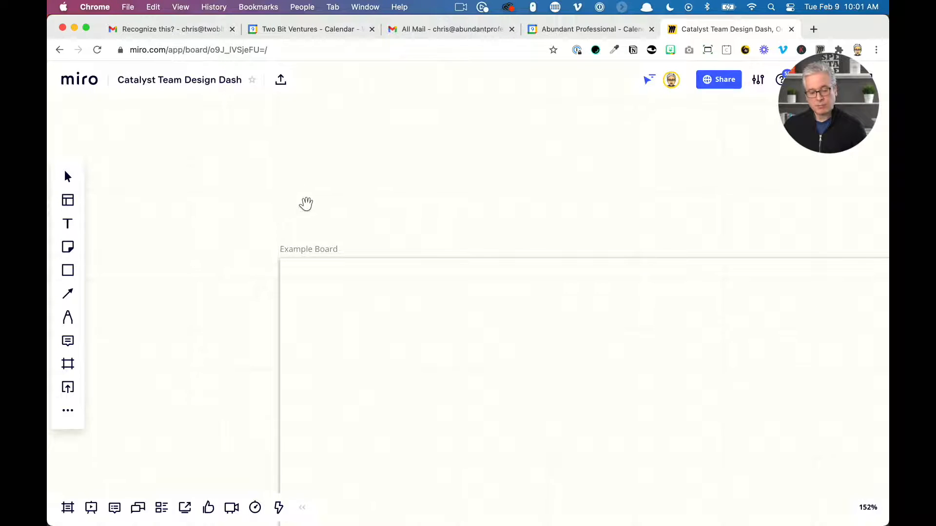
scroll(306, 203, "down", 15)
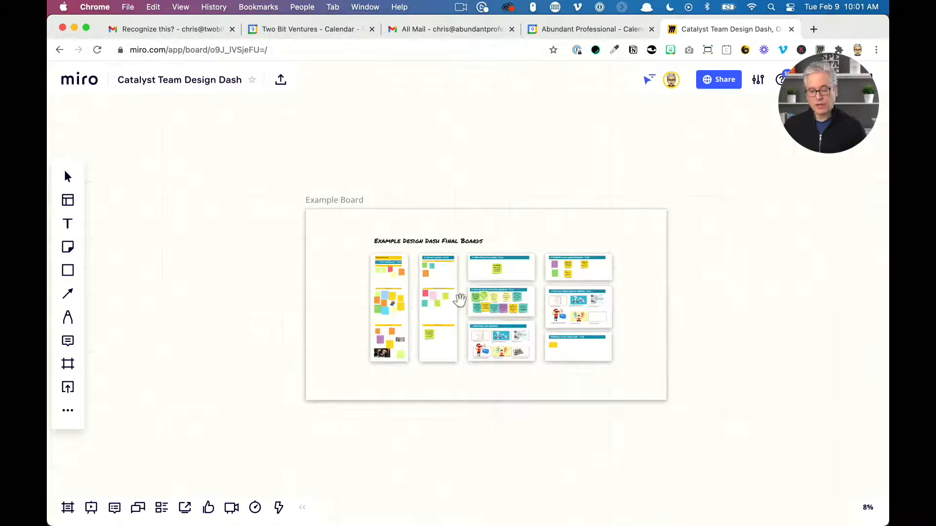
scroll(506, 300, "up", 12)
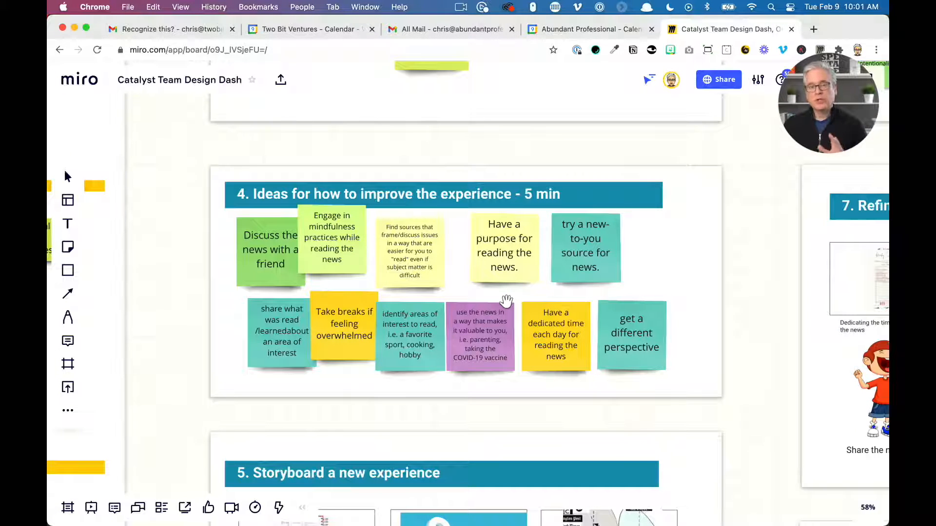
scroll(505, 303, "down", 10)
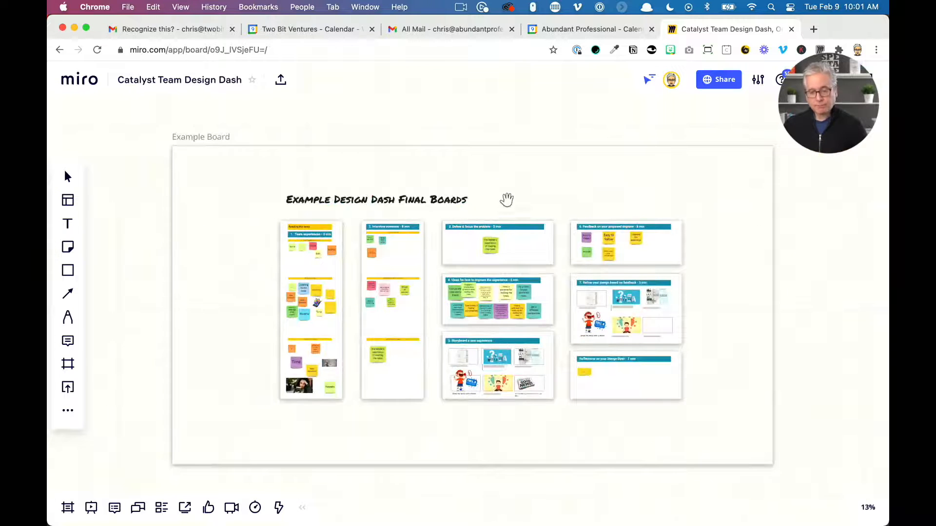
left_click_drag(516, 112, 562, 146)
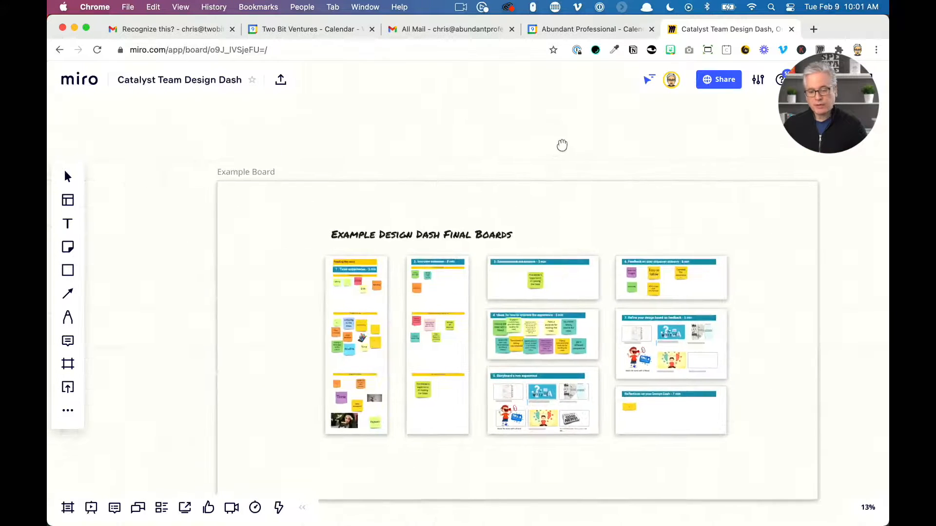
scroll(367, 265, "up", 5)
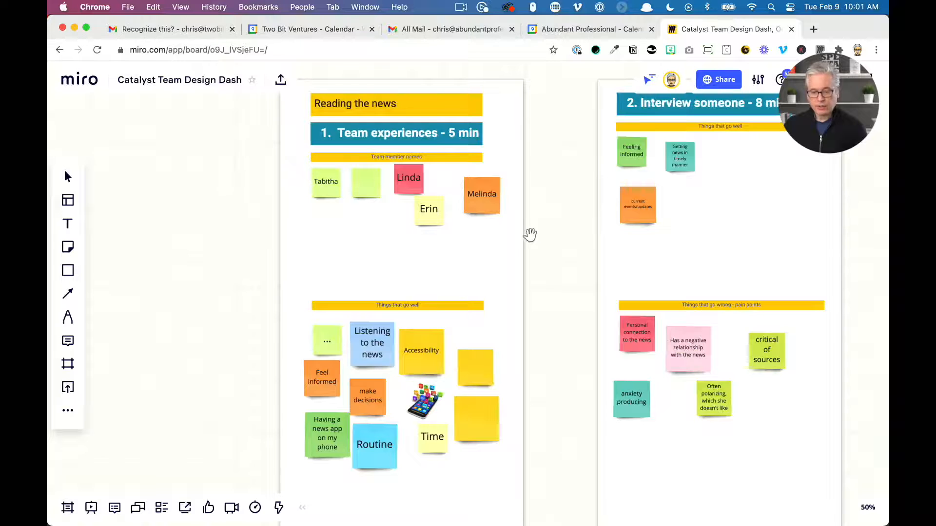
Move sticky notes and the Things that go well header out of the Interview someone frame, undoing each move
left_click_drag(530, 235, 251, 272)
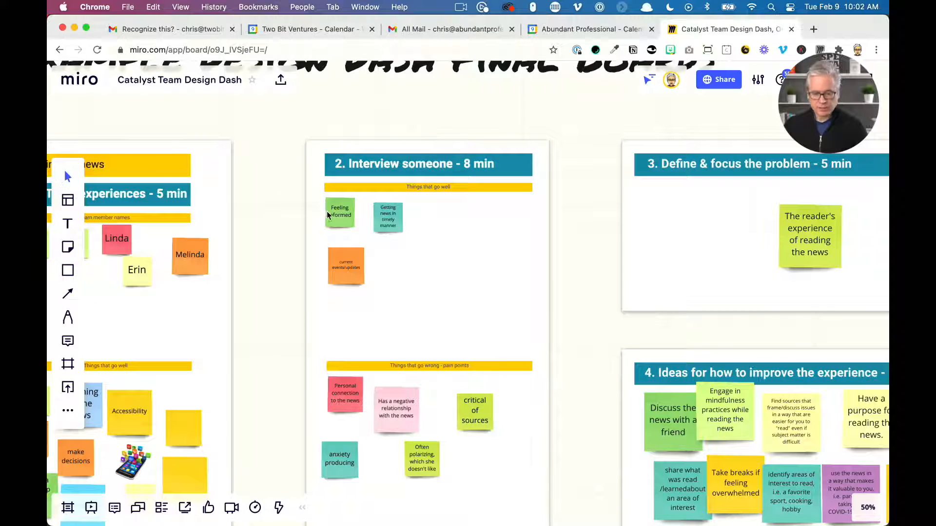
left_click_drag(327, 214, 240, 222)
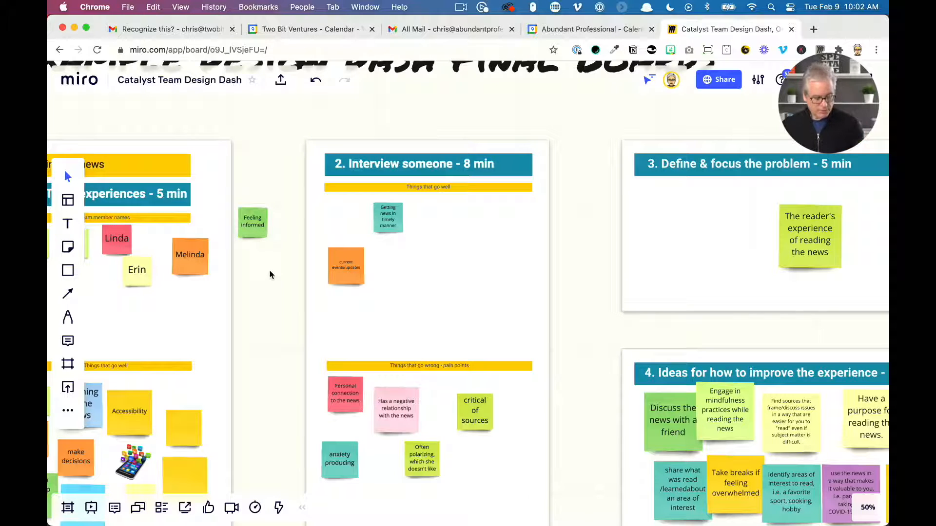
key("super+z")
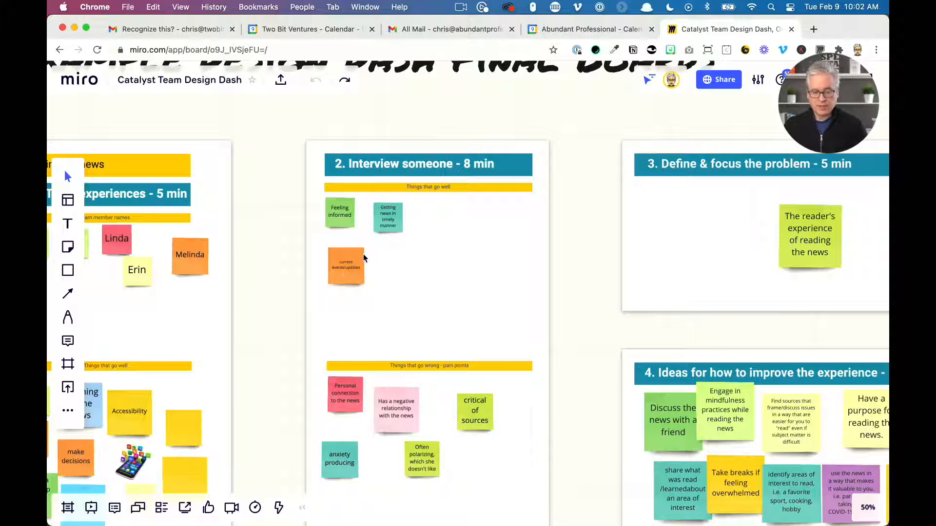
left_click_drag(364, 255, 527, 282)
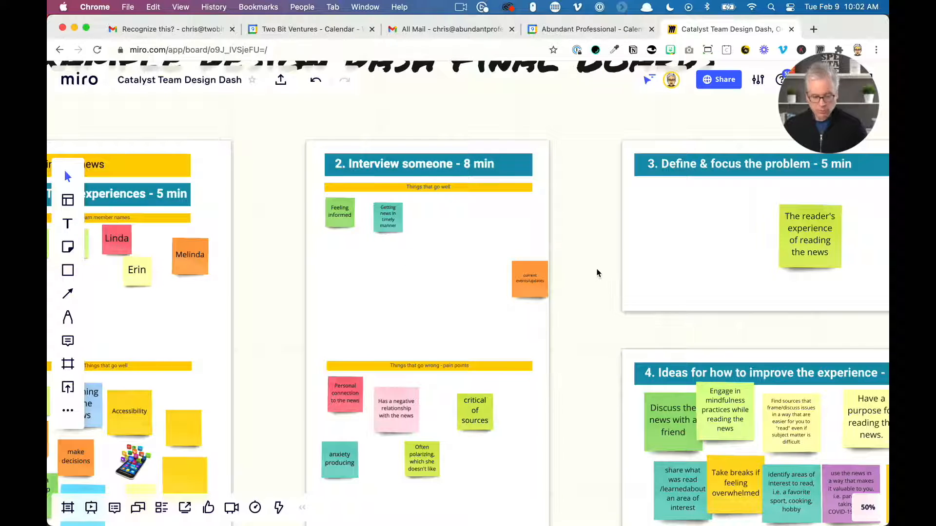
key("super+z")
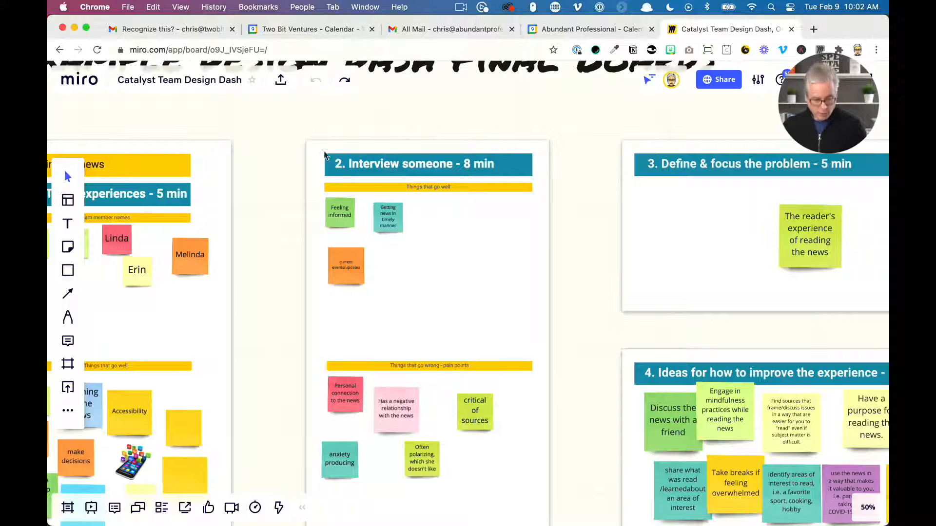
left_click_drag(451, 188, 585, 228)
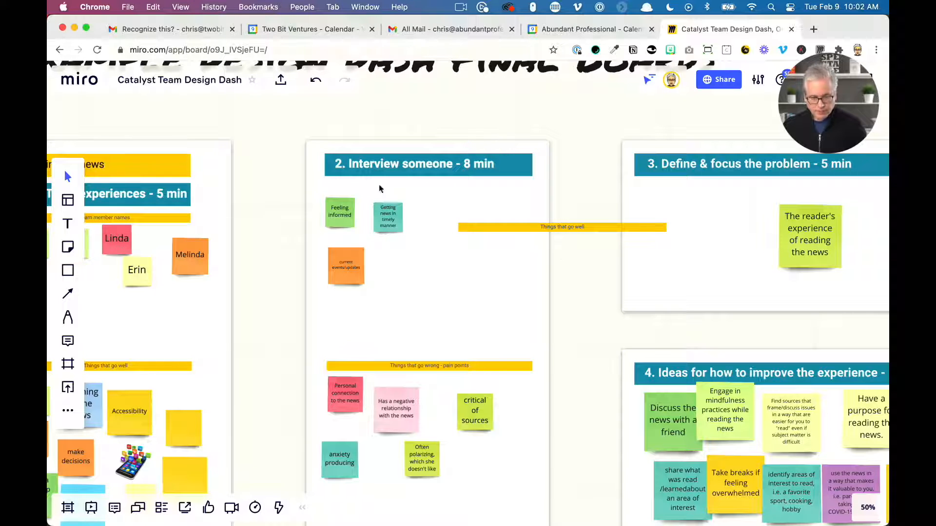
left_click(316, 83)
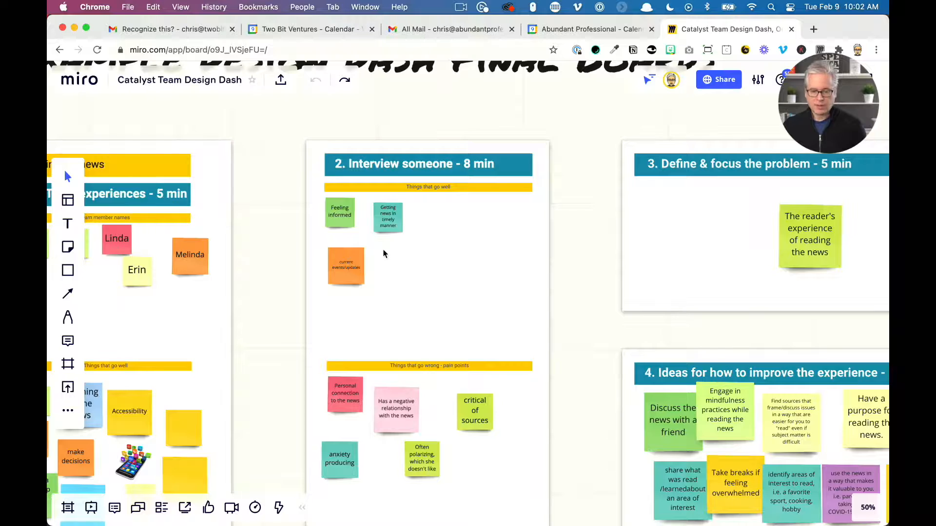
Add a light green sticky note on empty canvas and write a person's full name in it
scroll(383, 252, "down", 10)
mouse_move(218, 239)
left_mouse_down()
mouse_move(635, 236)
mouse_move(428, 249)
mouse_move(224, 242)
left_mouse_up()
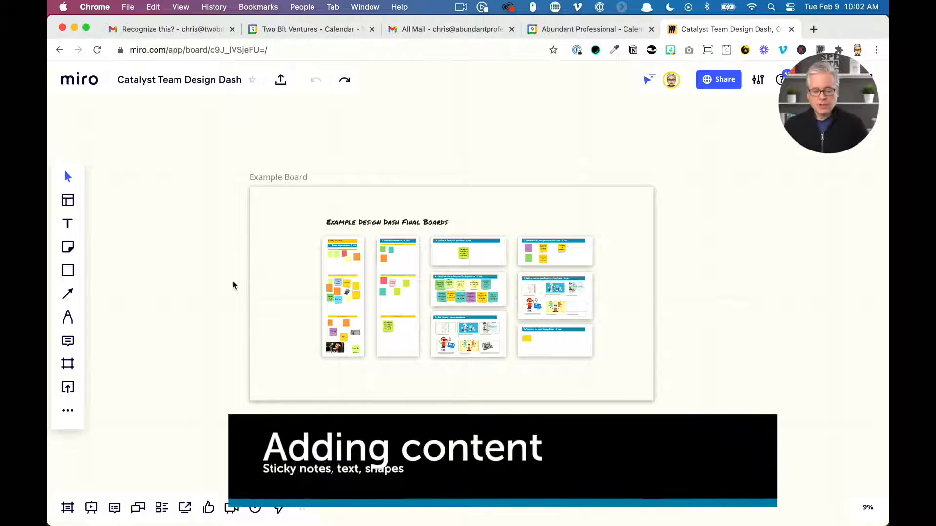
left_click_drag(209, 341, 664, 359)
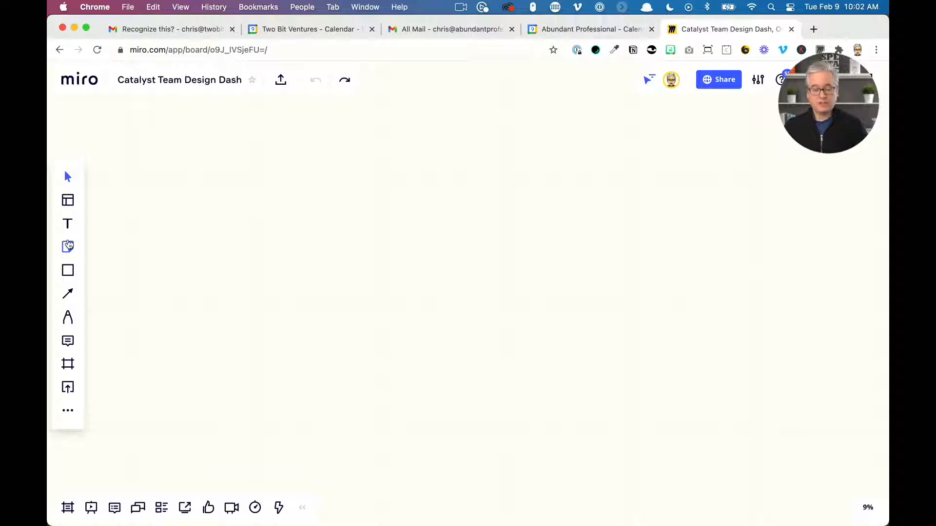
left_click(68, 246)
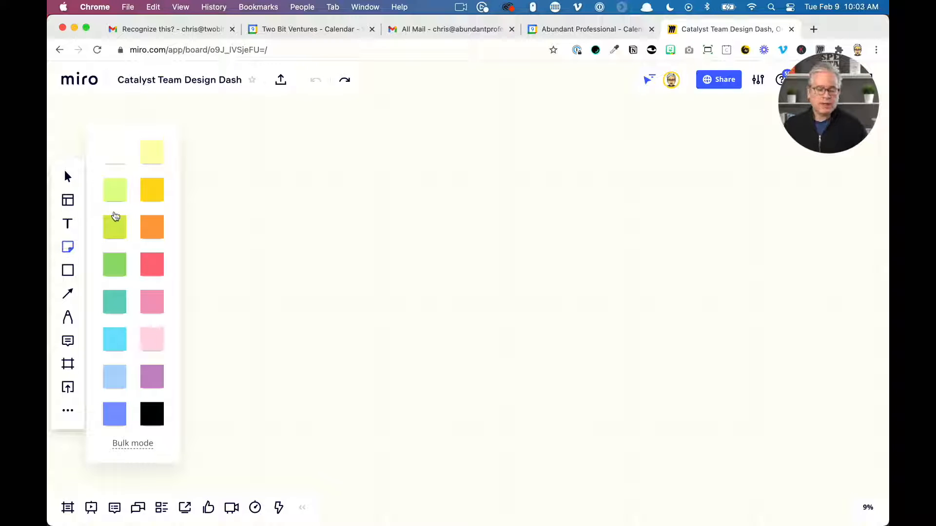
left_click(114, 193)
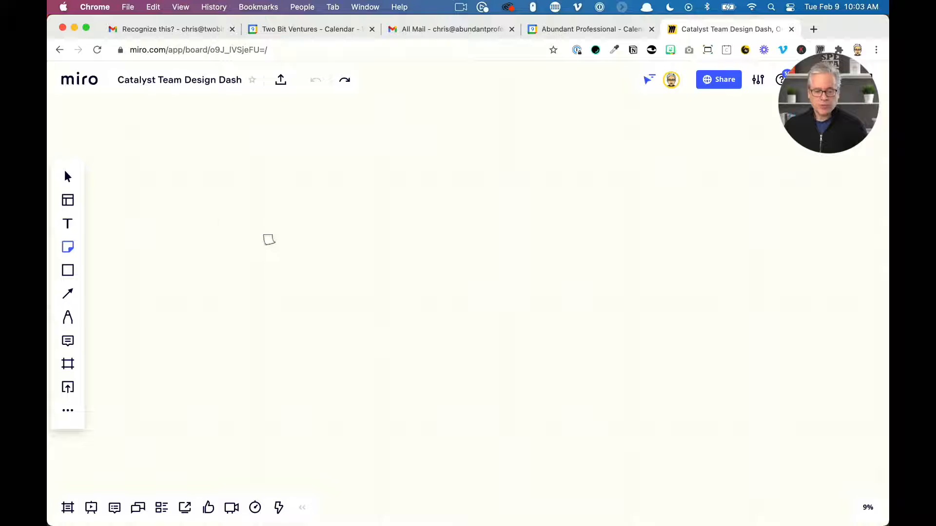
left_click(269, 240)
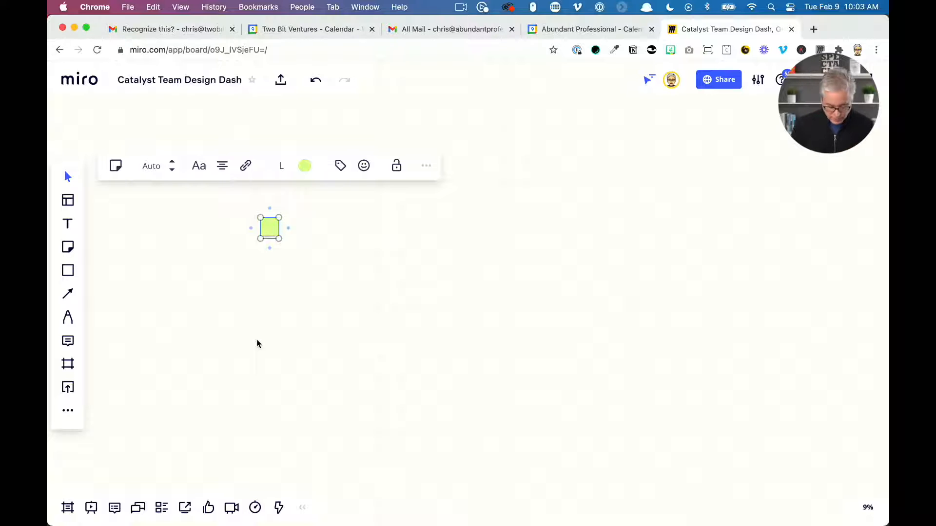
type("Chris Conley")
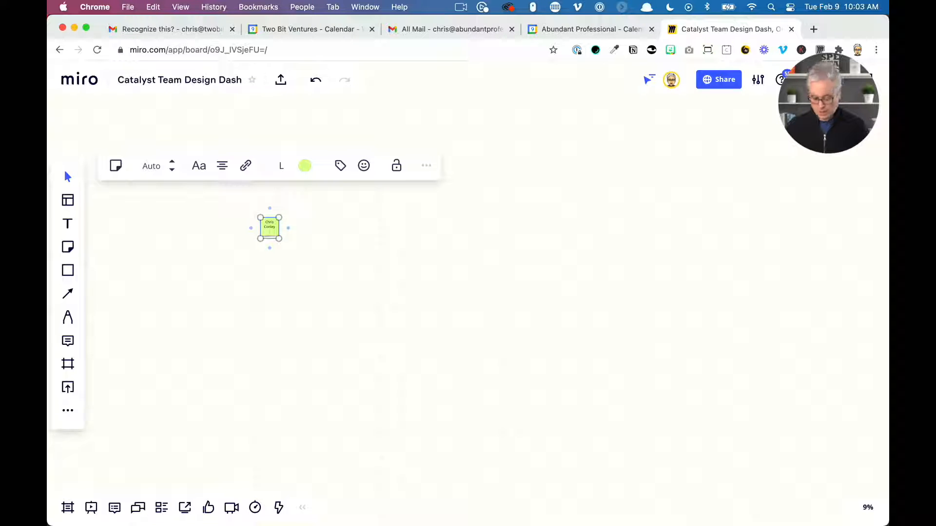
Correct a typo in the person's name on the sticky note and deselect it
key("BackSpace")
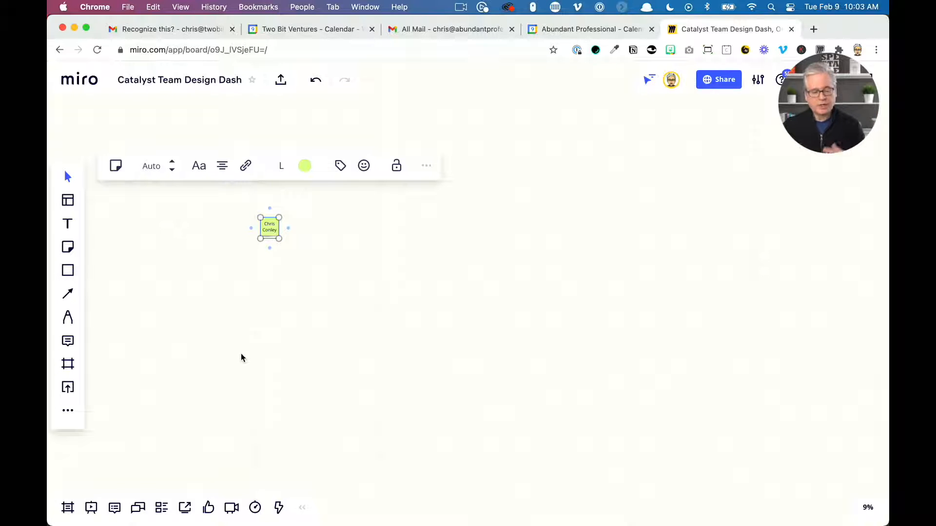
left_click(293, 261)
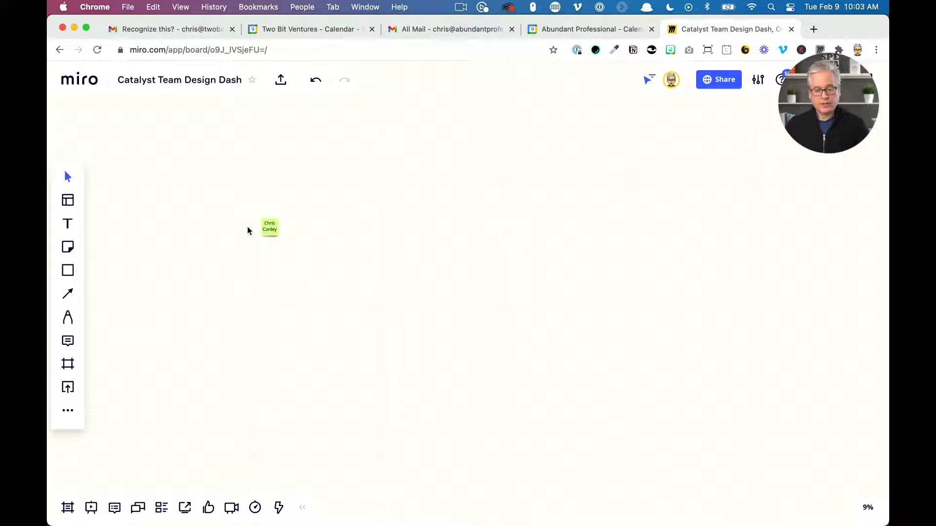
Zoom in and add two new sticky notes on empty canvas to the right of the name note
scroll(247, 226, "up", 5)
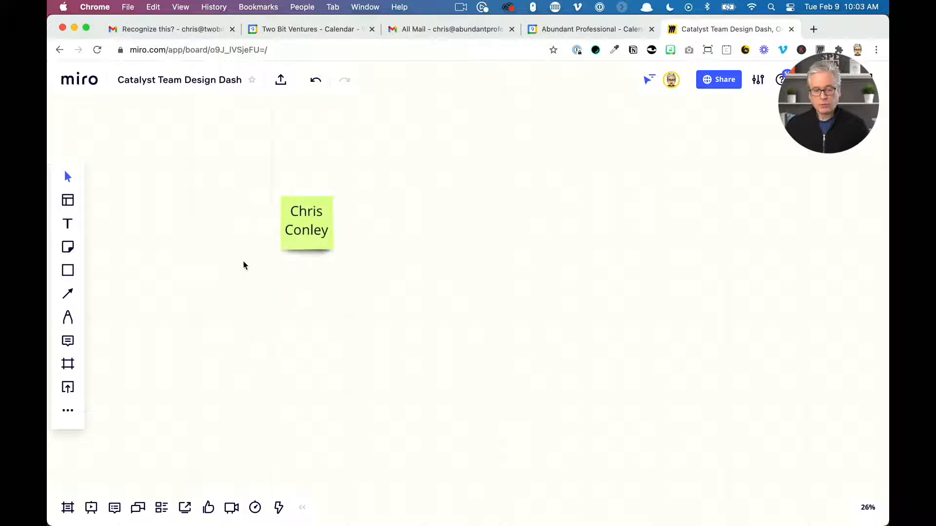
scroll(243, 265, "right", 1)
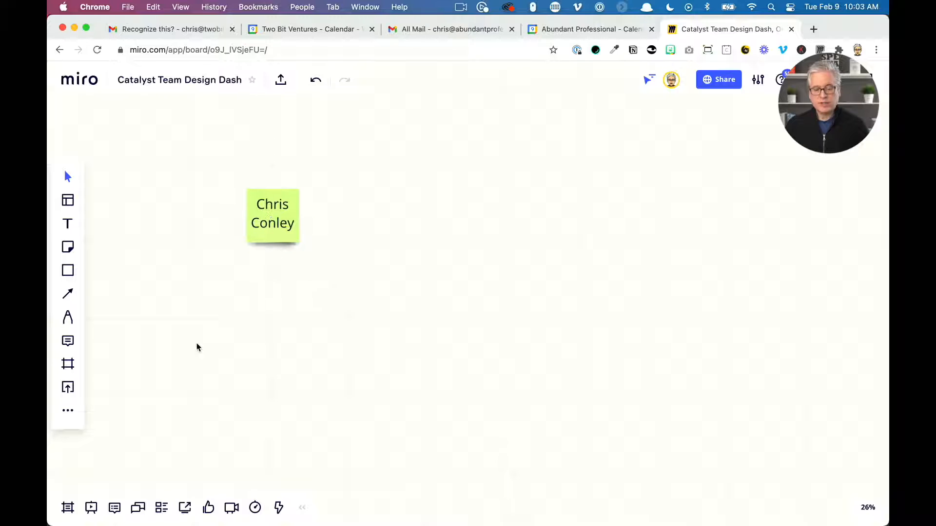
double_click(382, 206)
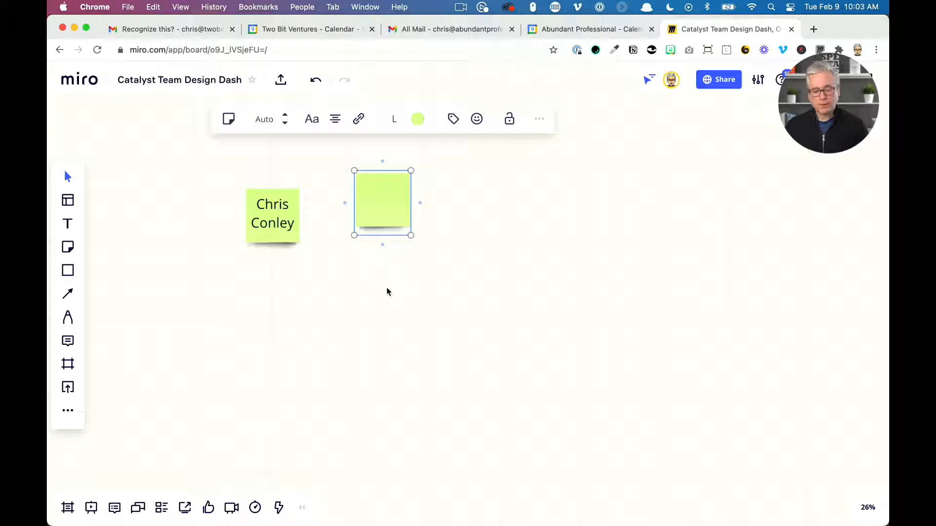
double_click(385, 302)
left_click(572, 320)
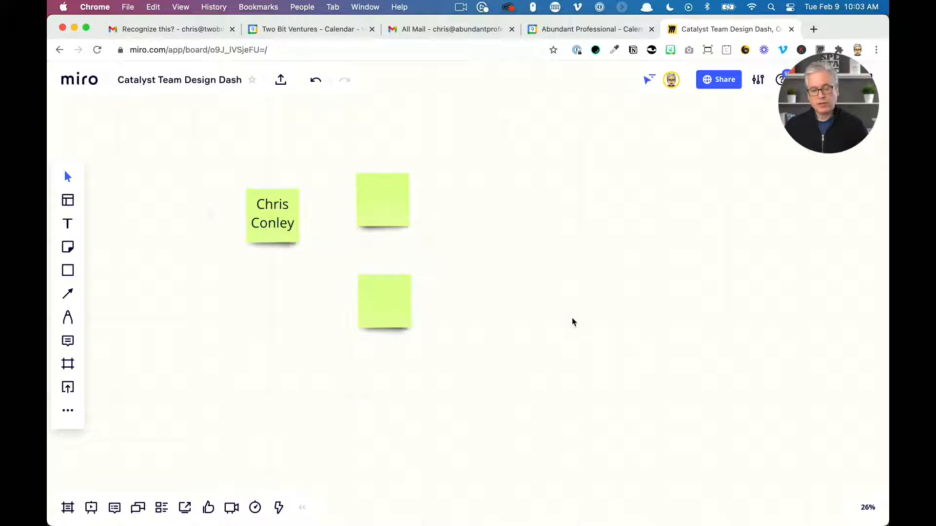
Write Idea #2 in the upper new sticky note
left_click(387, 209)
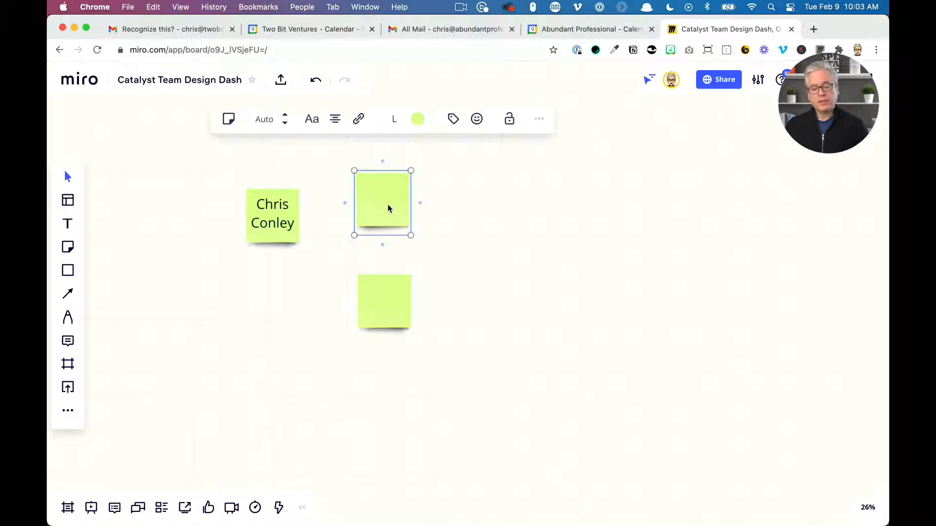
left_click(388, 205)
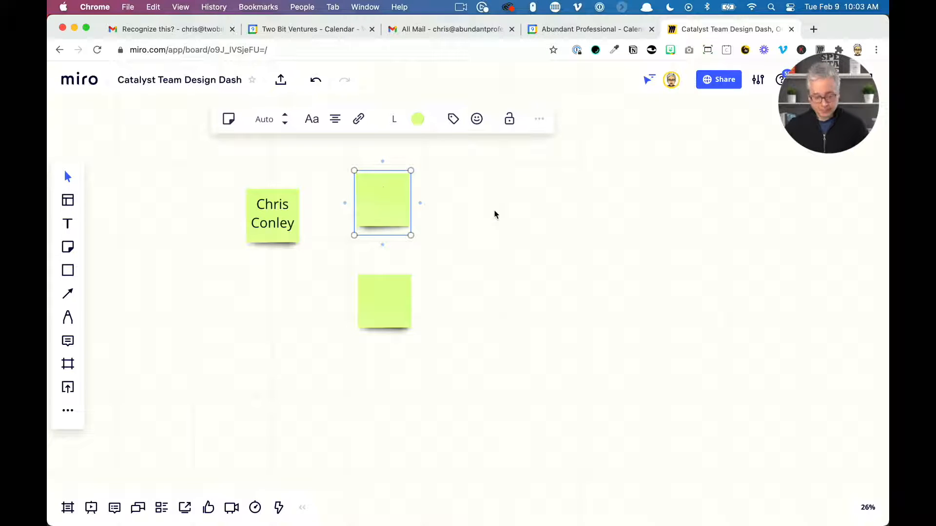
type("Idea #2")
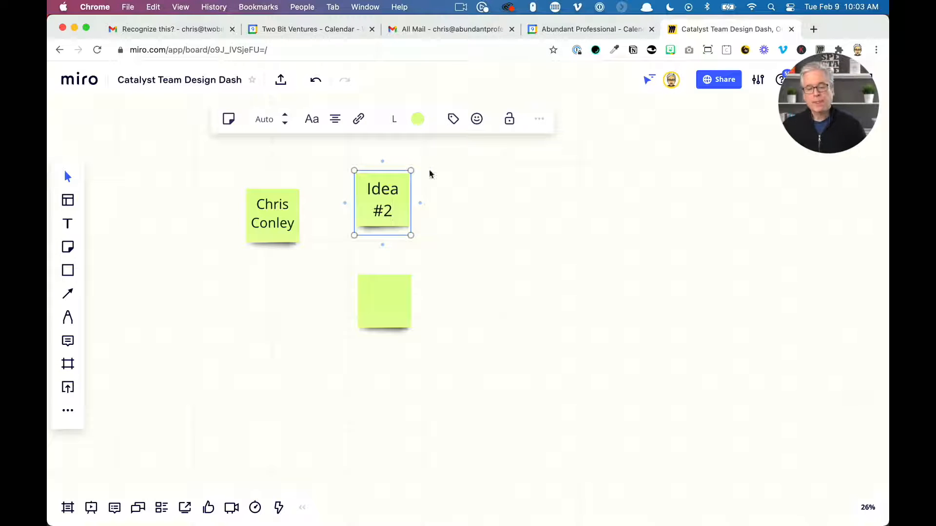
left_click(541, 200)
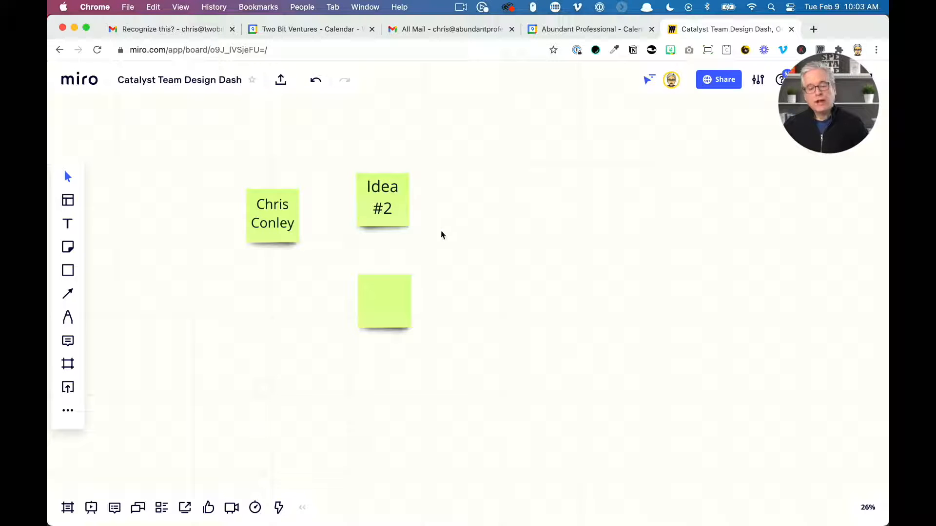
Change the Idea #2 sticky note into a star shape, then undo the change
left_click(390, 217)
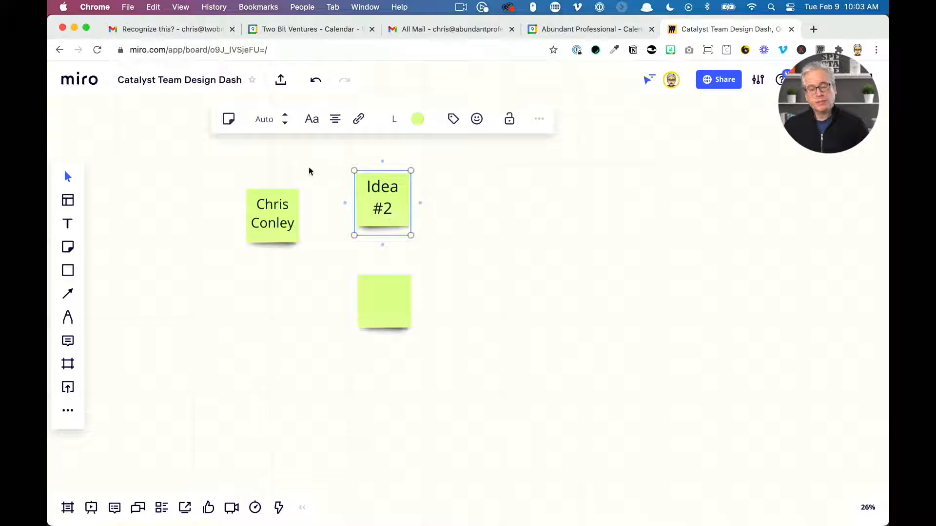
left_click_drag(344, 220, 408, 321)
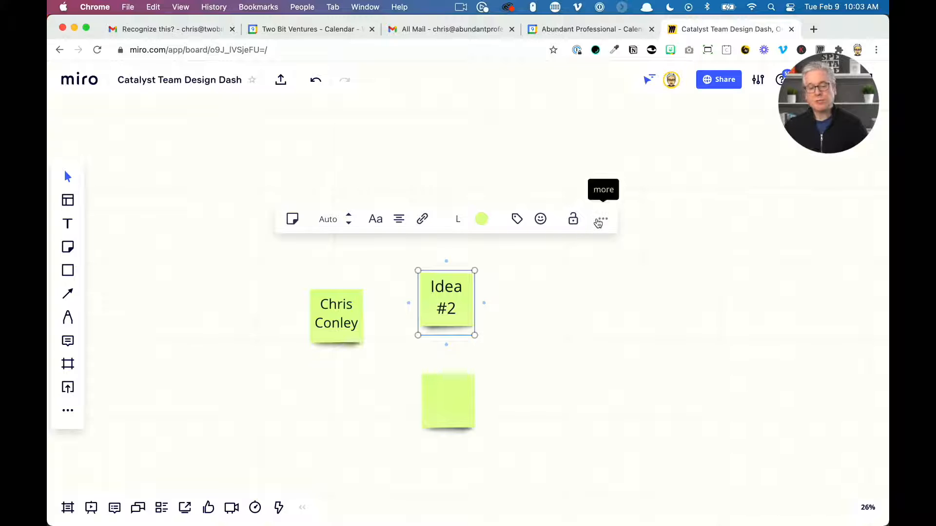
left_click(293, 220)
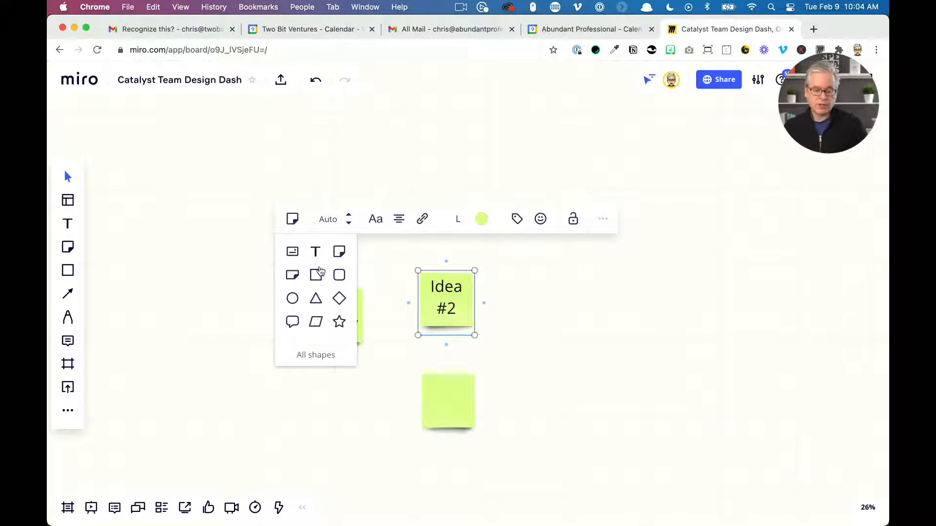
left_click(337, 321)
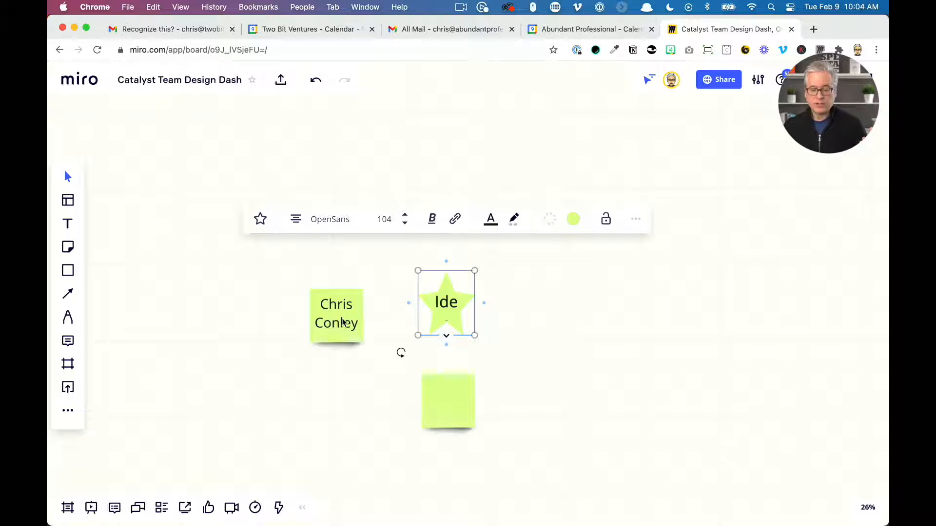
left_click_drag(475, 336, 504, 319)
key("super+z")
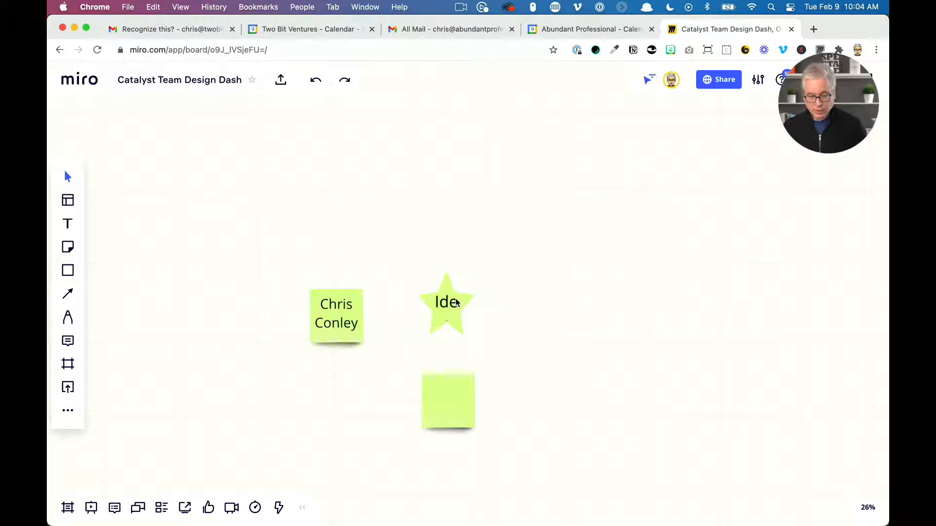
key("super+z")
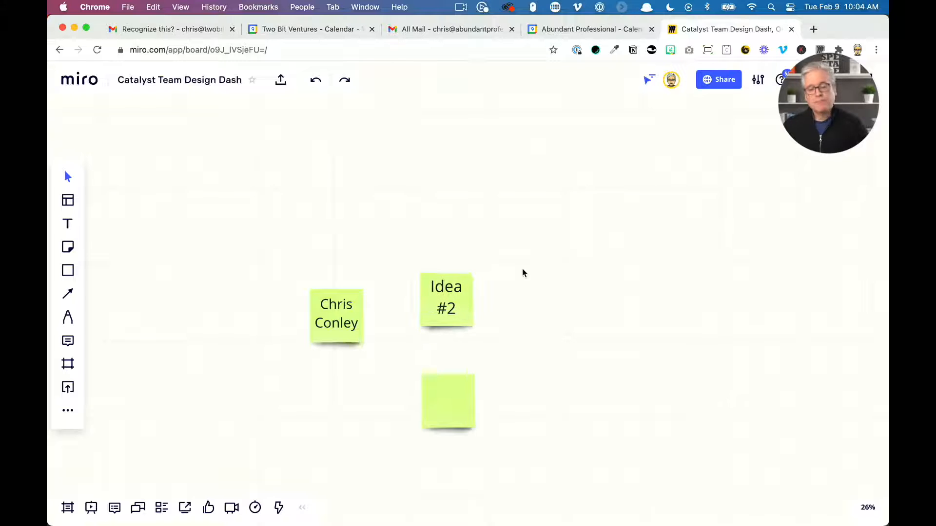
Select all three sticky notes and set their size to S
left_click(448, 285)
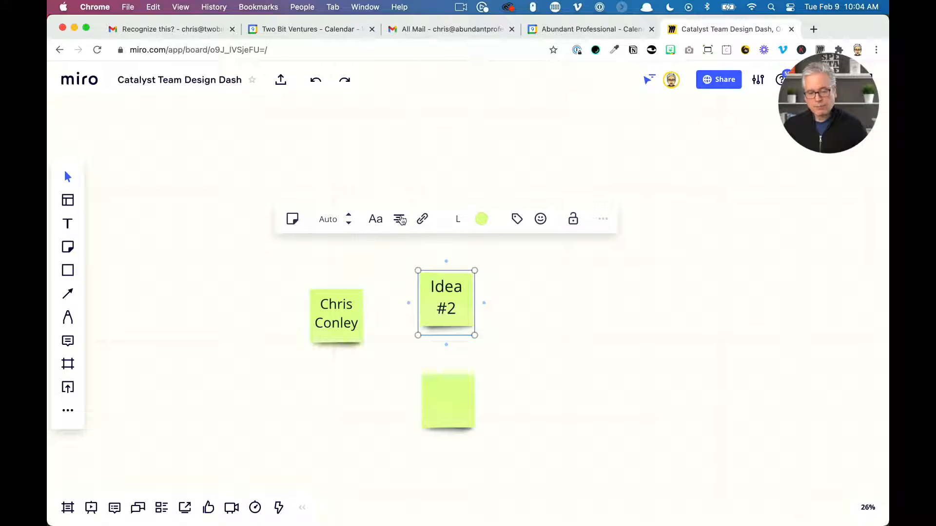
left_click(456, 223)
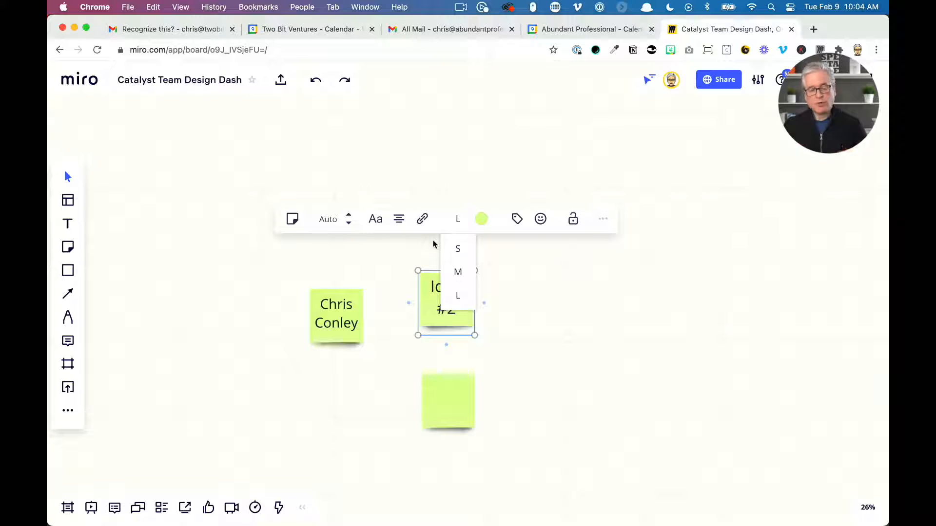
left_click(334, 325)
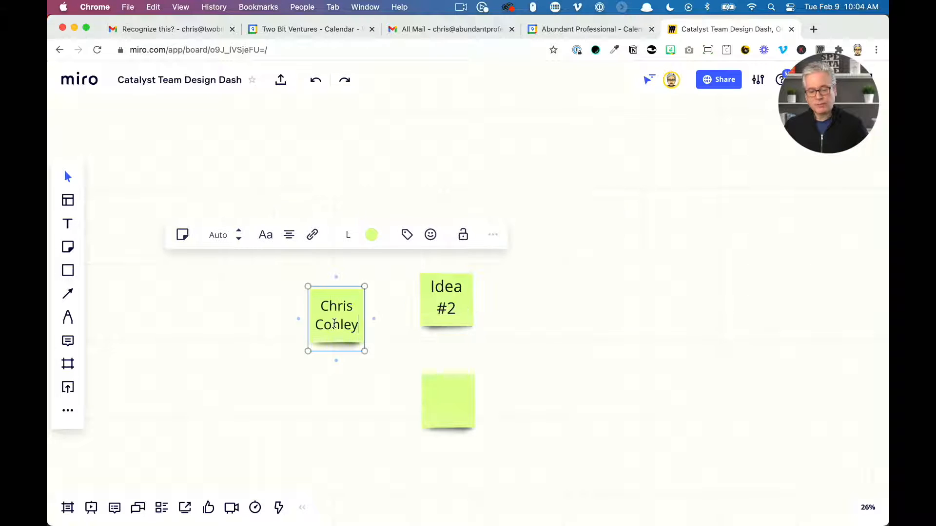
left_click(366, 329)
left_click_drag(273, 233, 529, 441)
left_click(360, 230)
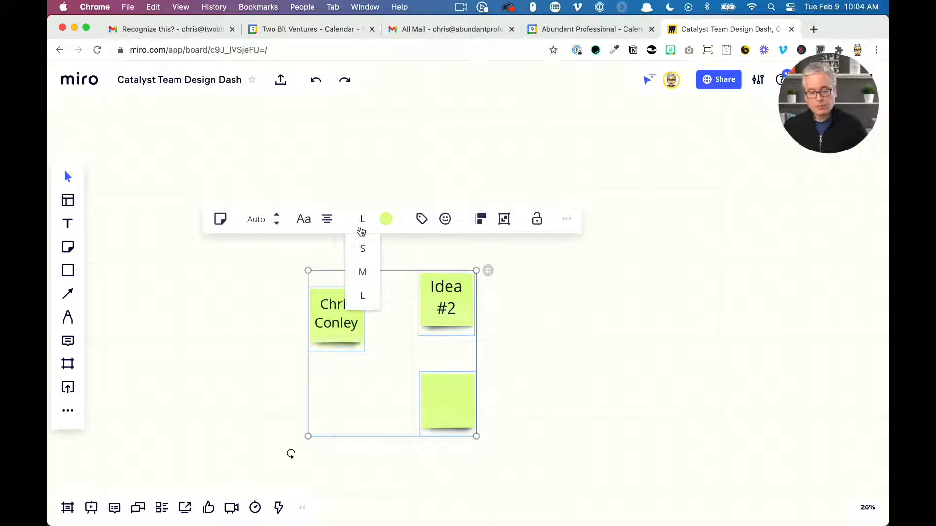
left_click(364, 248)
left_click(378, 311)
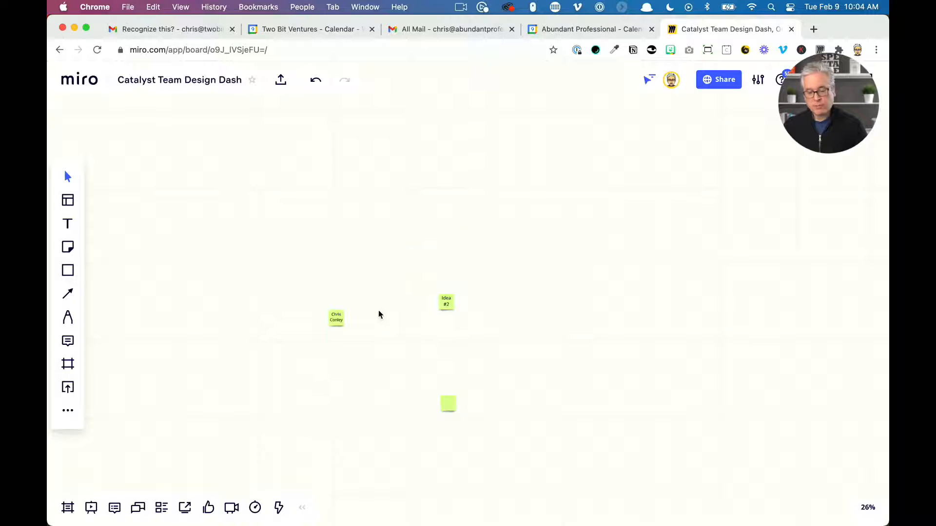
Zoom in and move the blank sticky note up between the name note and Idea #2
scroll(385, 314, "up", 10)
scroll(407, 230, "down", 5)
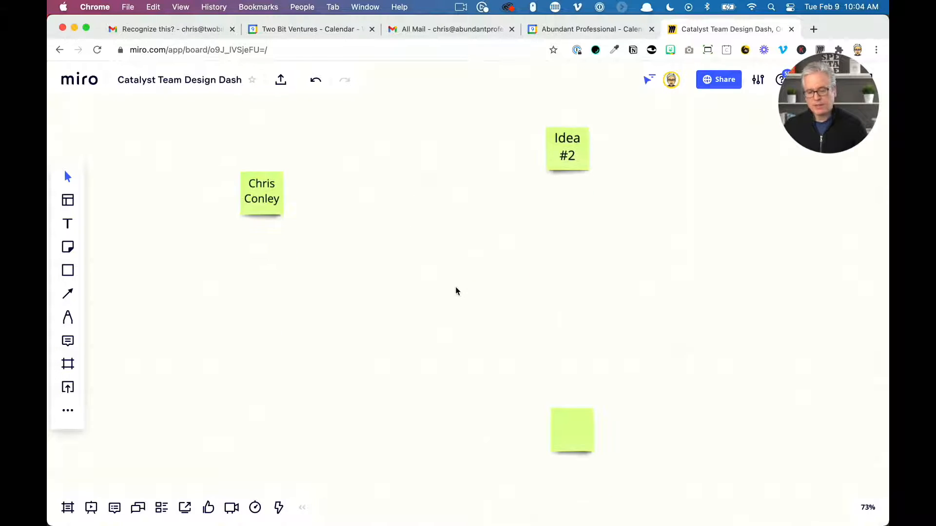
left_click_drag(578, 437, 453, 185)
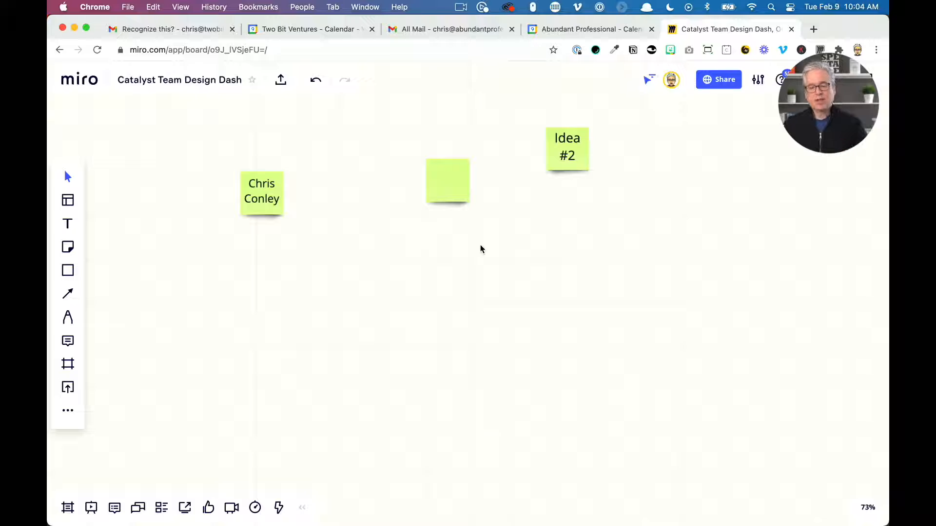
Add a light green sticky note below the name note and change it to the rectangular note shape
left_click(68, 270)
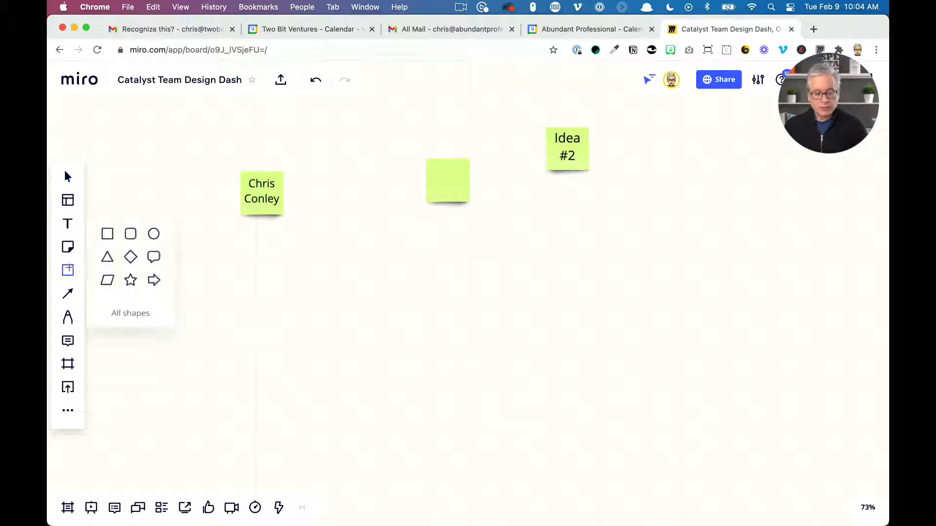
left_click(68, 246)
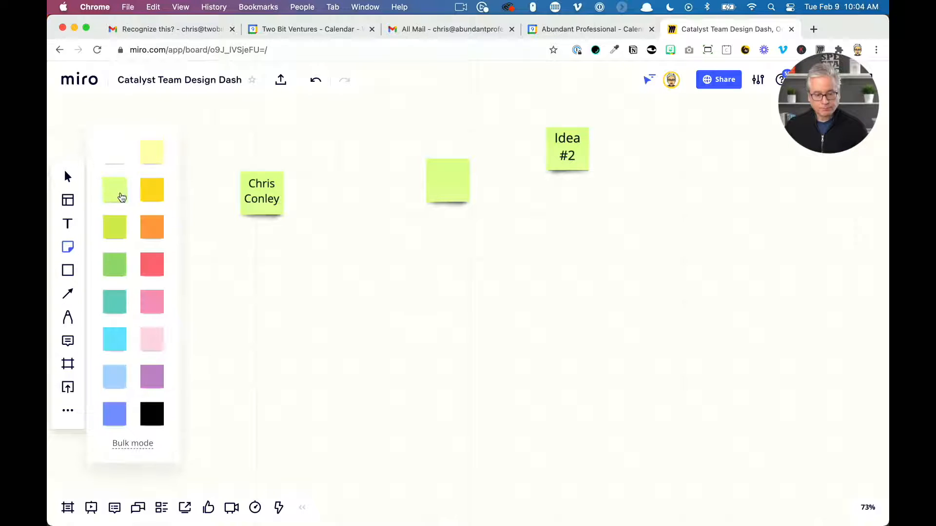
left_click(122, 197)
left_click(269, 268)
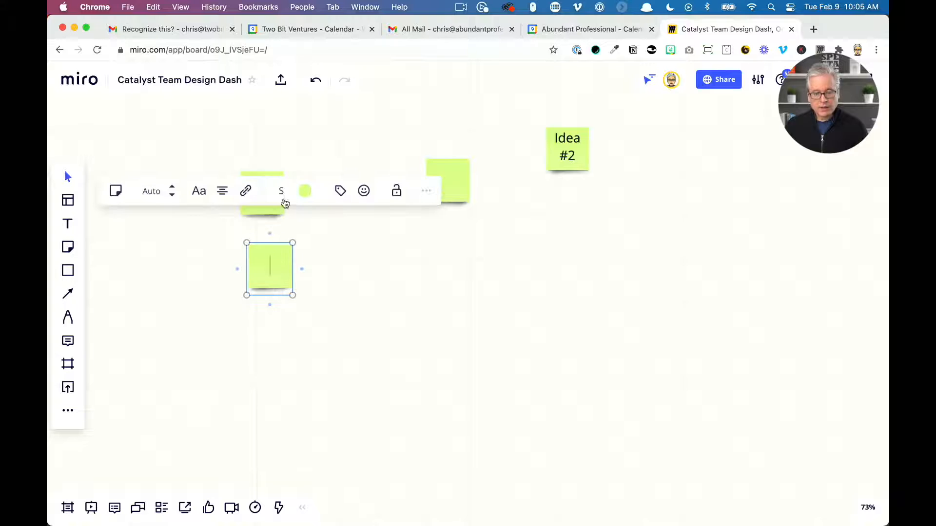
left_click(118, 192)
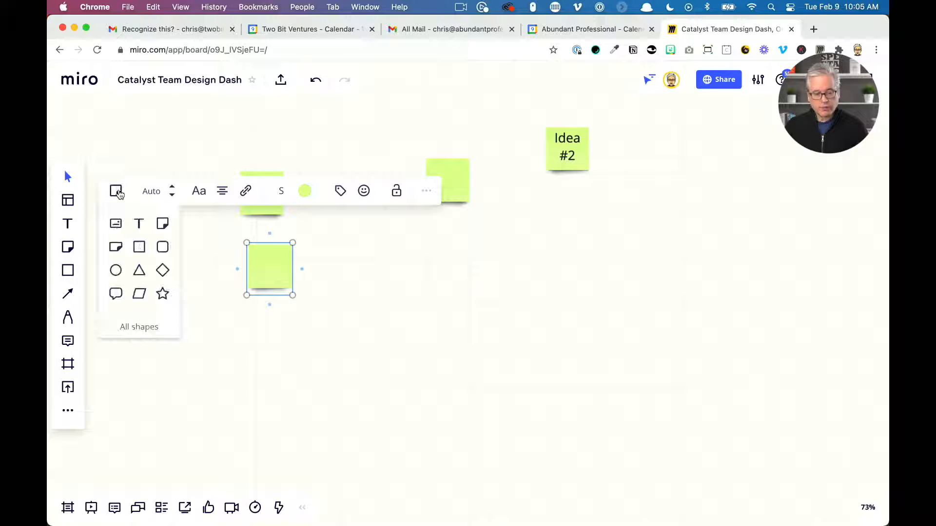
left_click(118, 247)
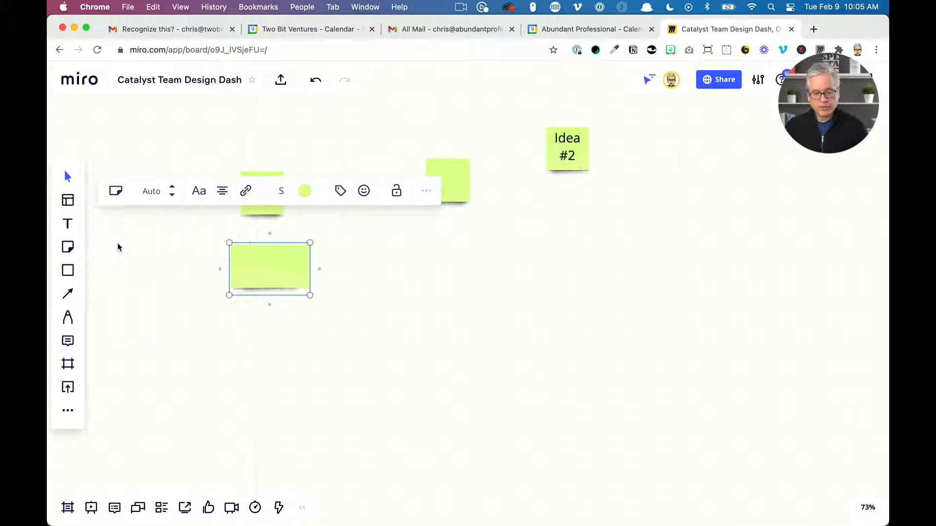
left_click_drag(246, 271, 260, 310)
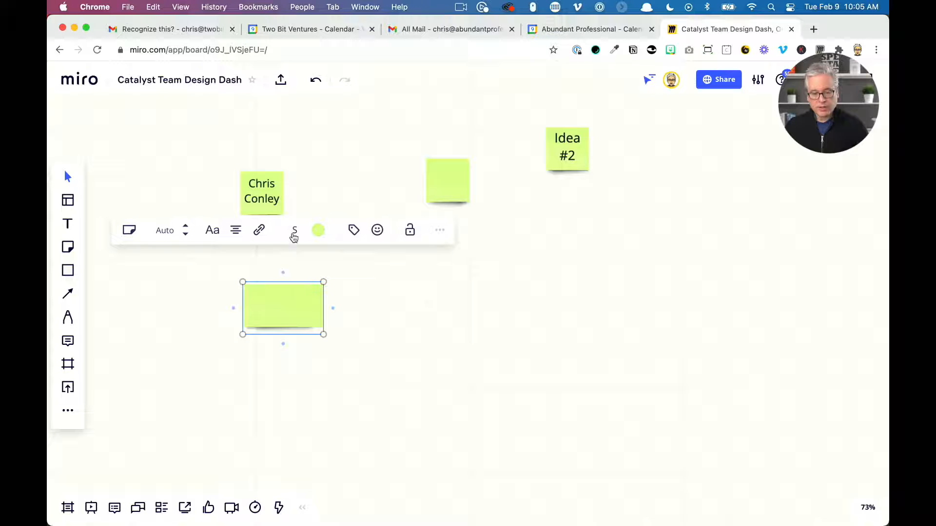
Reposition the rectangular sticky note and set its size to M
left_click(295, 230)
left_click(295, 305)
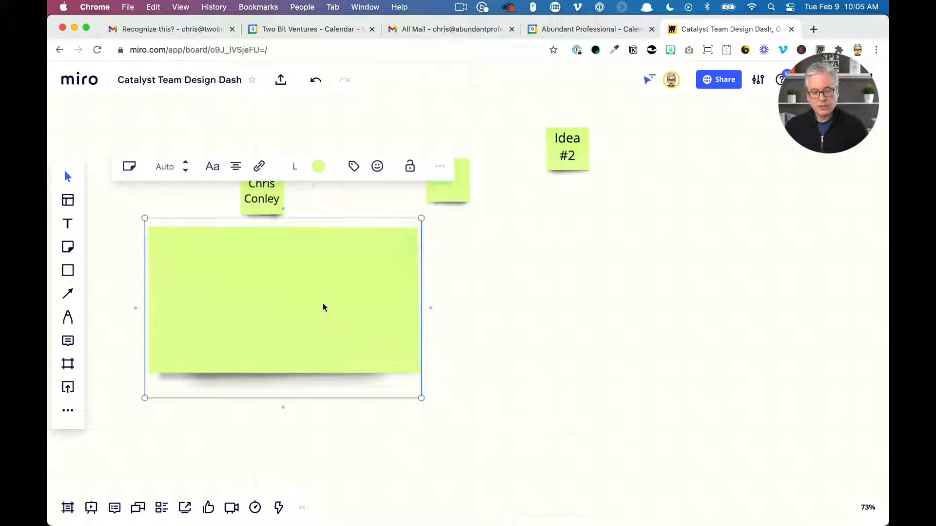
left_click_drag(286, 314, 420, 347)
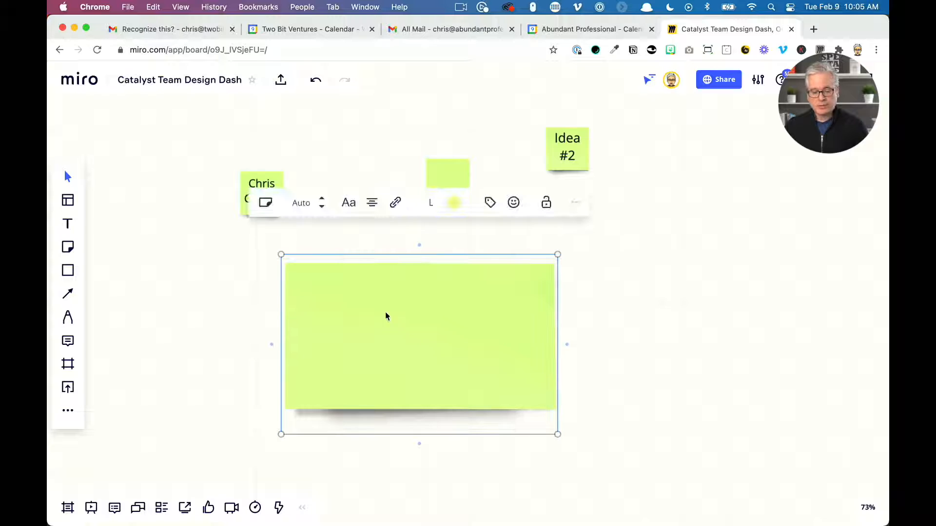
left_click(431, 205)
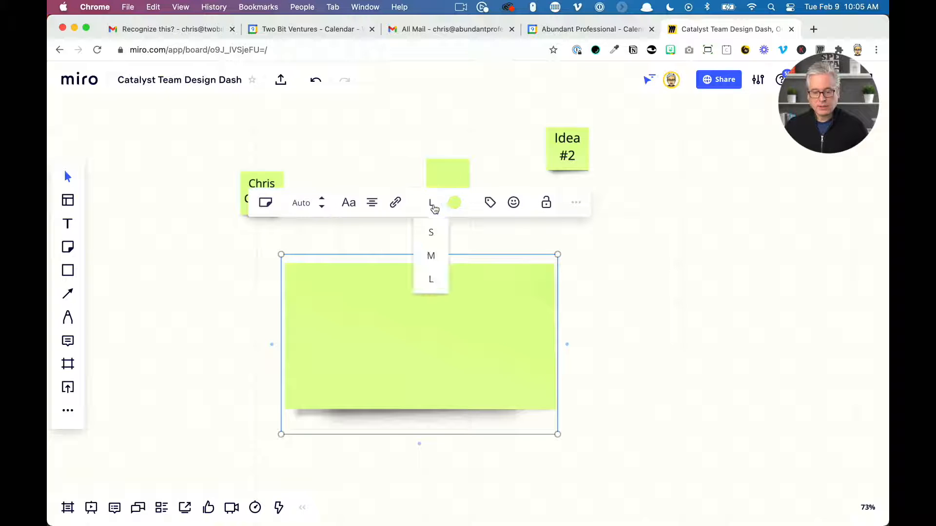
left_click(432, 254)
left_click(546, 315)
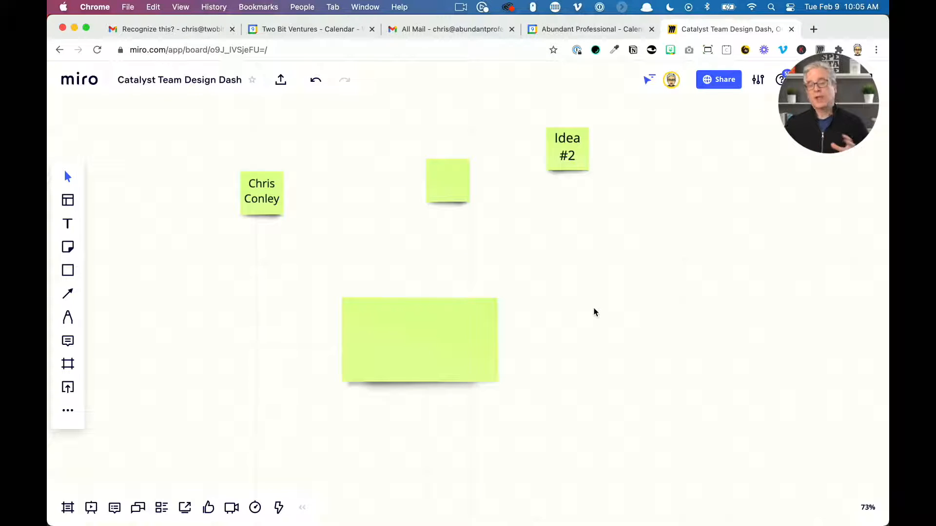
left_click(466, 341)
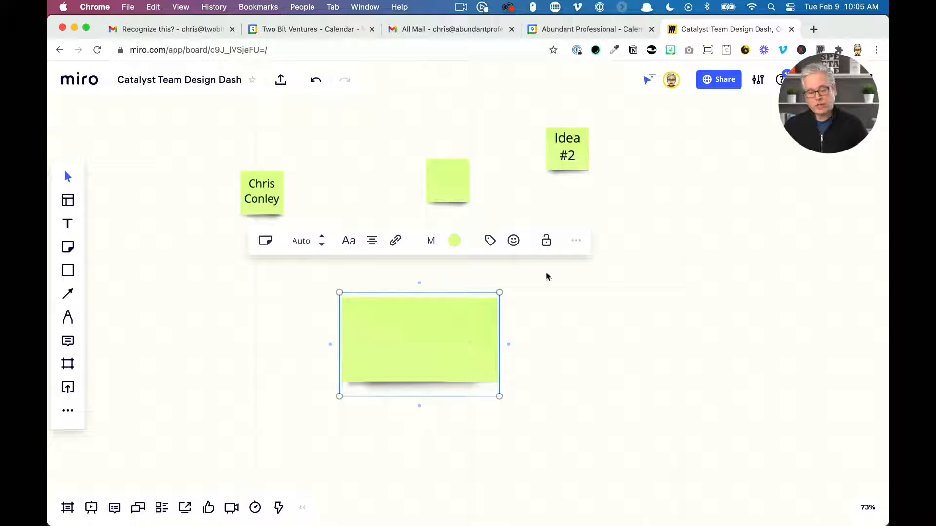
left_click(539, 247)
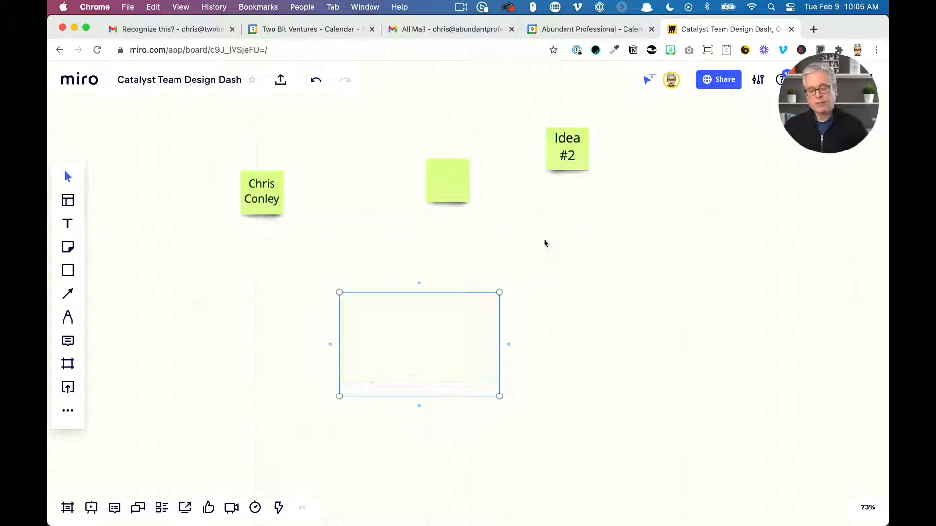
Lock and unlock the rectangular sticky note, then nudge it slightly lower and to the right
left_click_drag(396, 350, 495, 370)
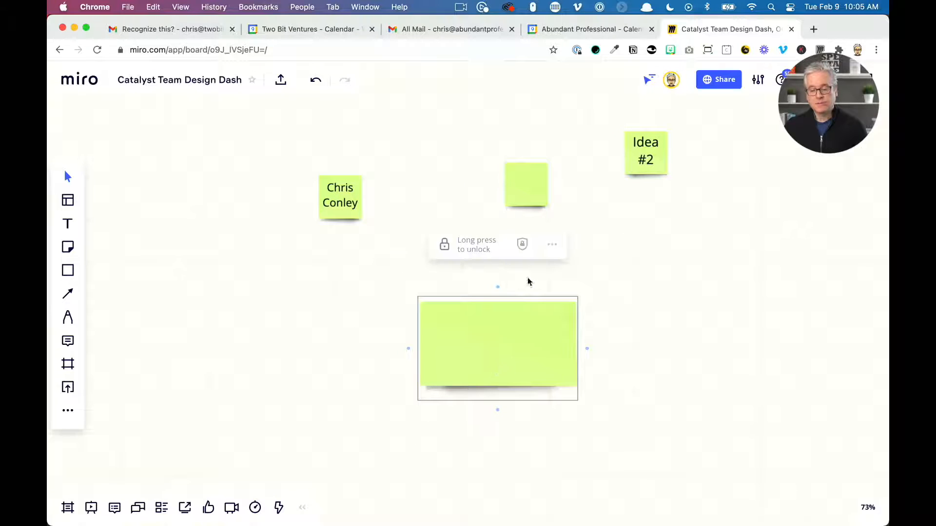
left_click(469, 249)
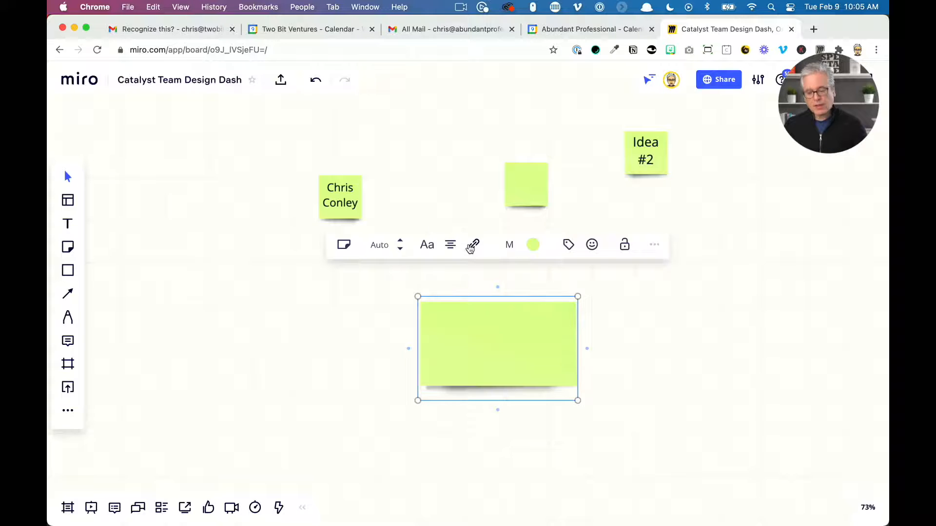
left_click(621, 245)
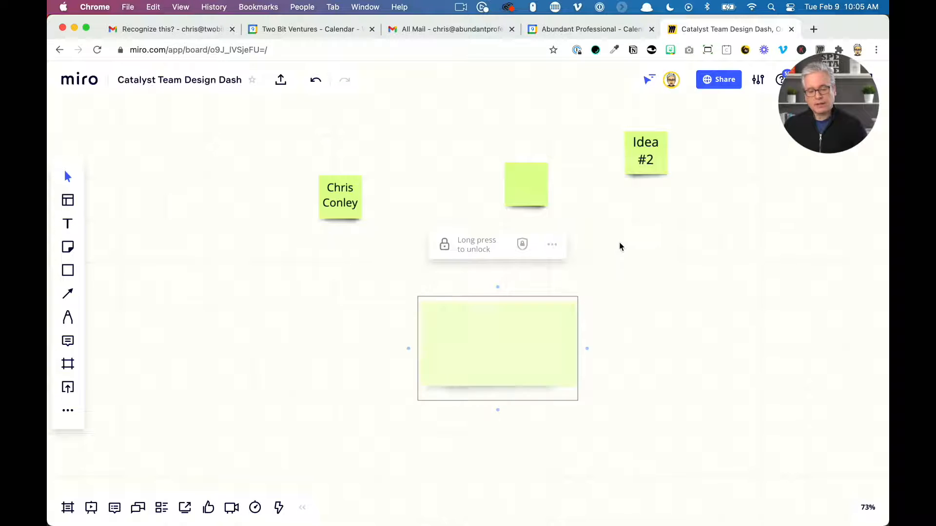
left_click(472, 249)
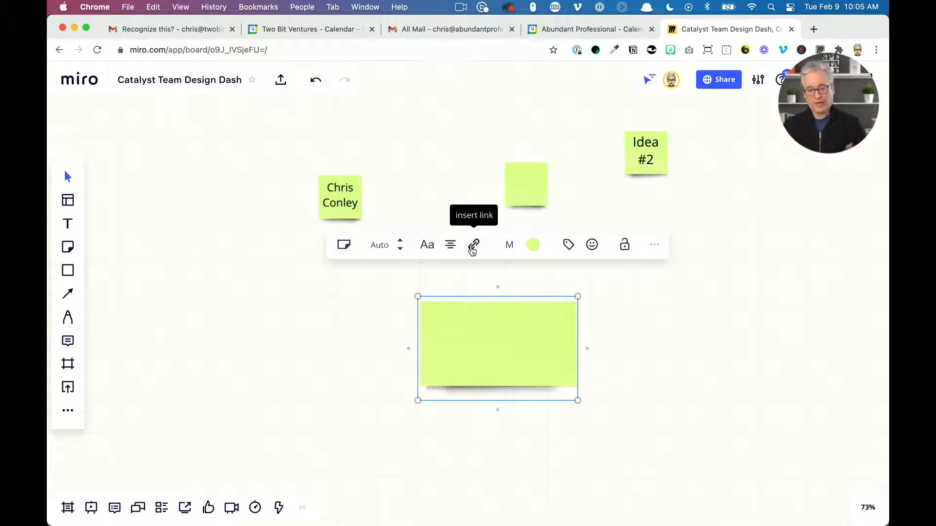
left_click(589, 361)
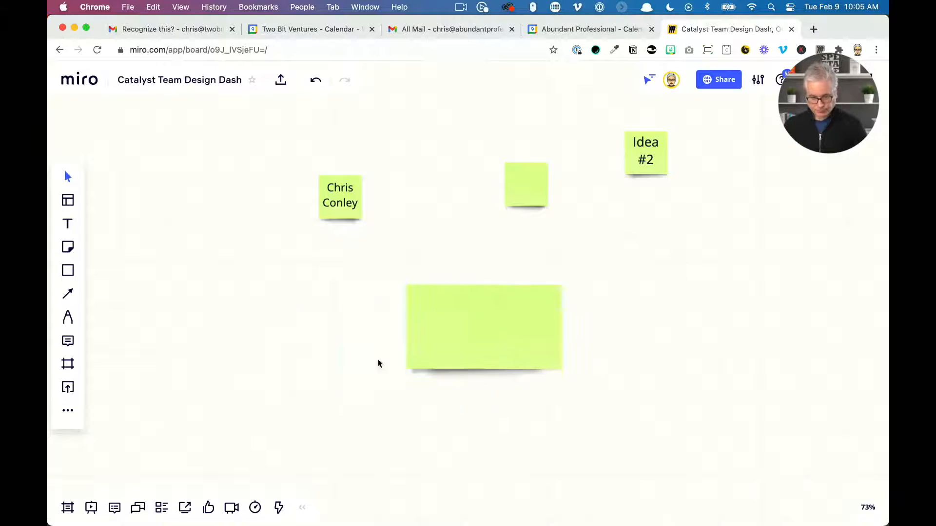
left_click_drag(378, 360, 541, 359)
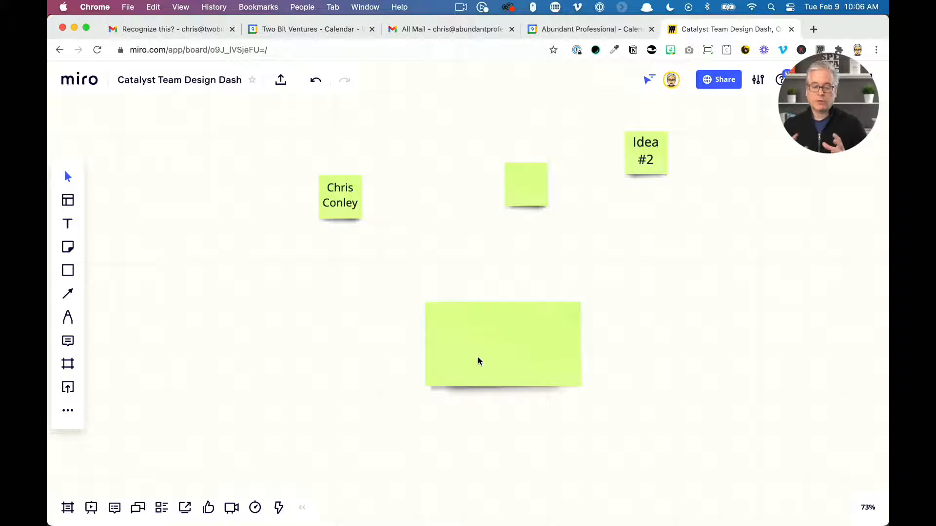
Add a text block reading "This is a text block" to the left of the rectangular sticky note
left_click(69, 224)
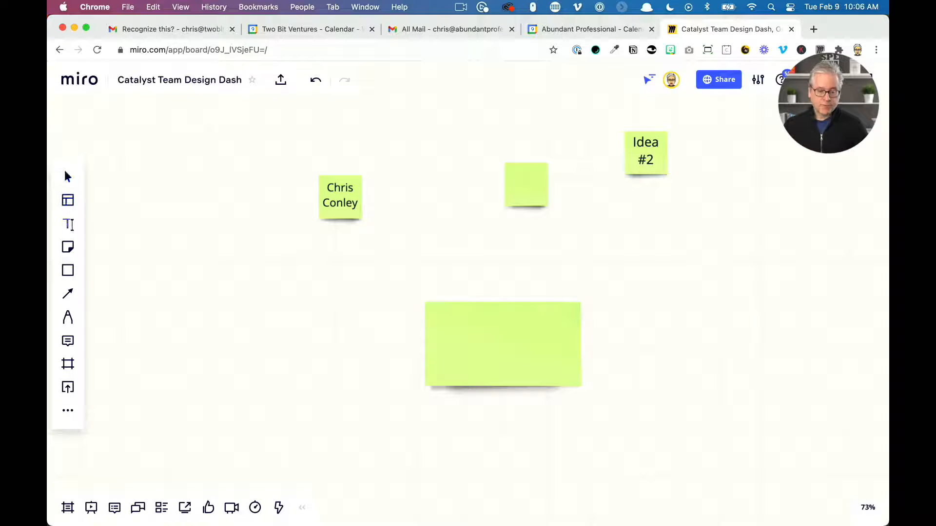
left_click(135, 266)
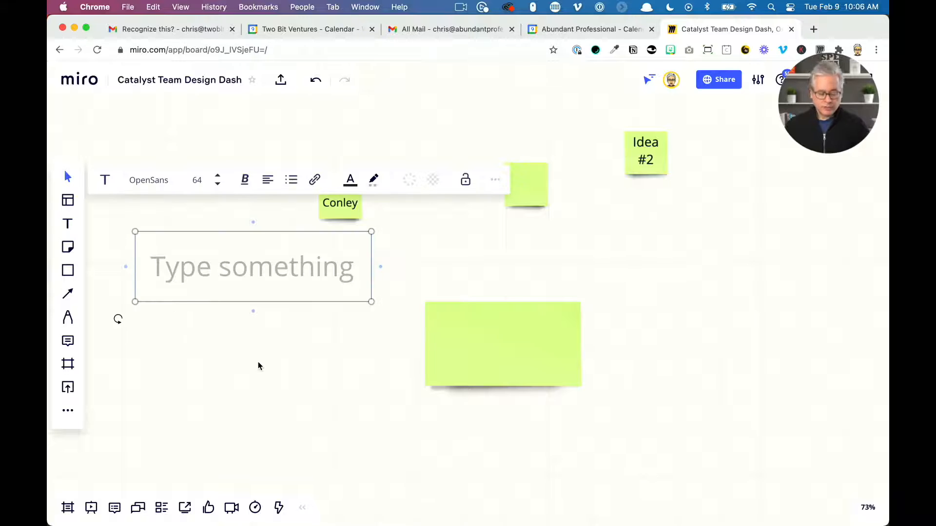
type("This ")
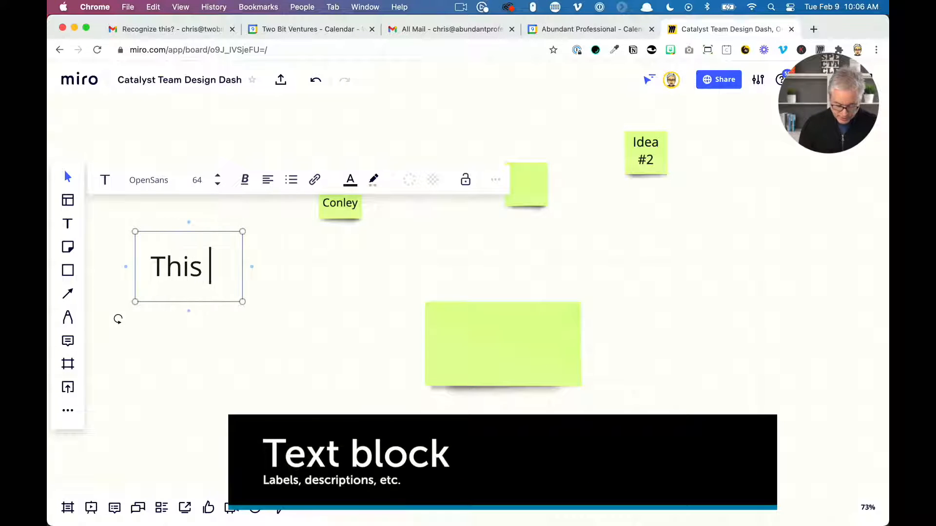
type("is  a")
key("BackSpace")
key("BackSpace")
key("BackSpace")
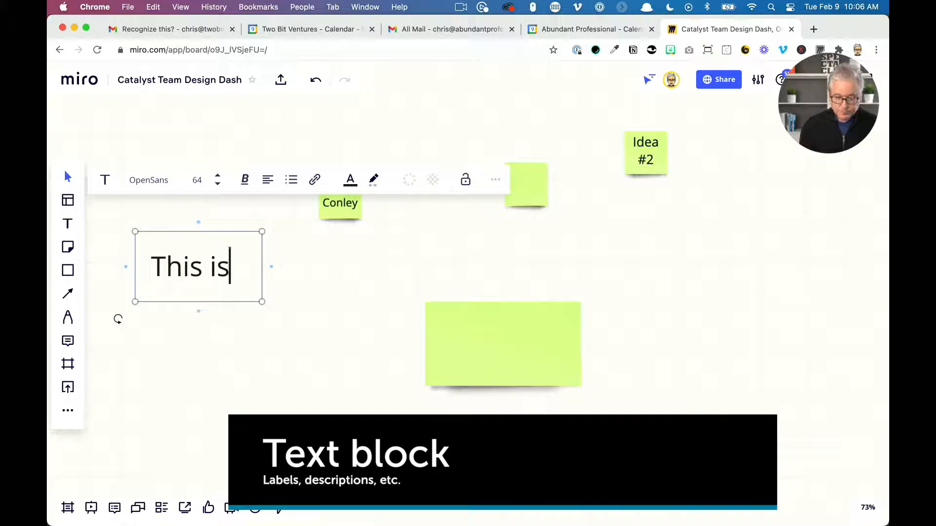
type("a text b")
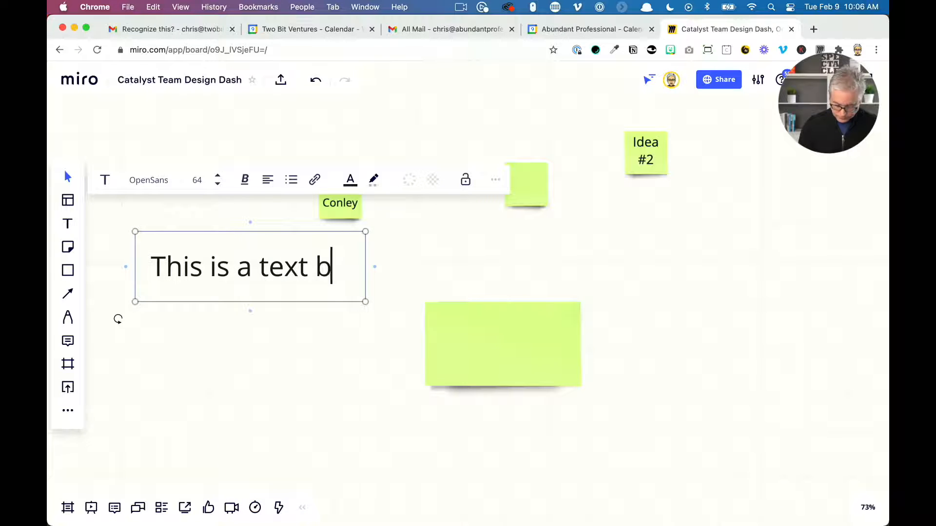
type("lock")
left_click(267, 410)
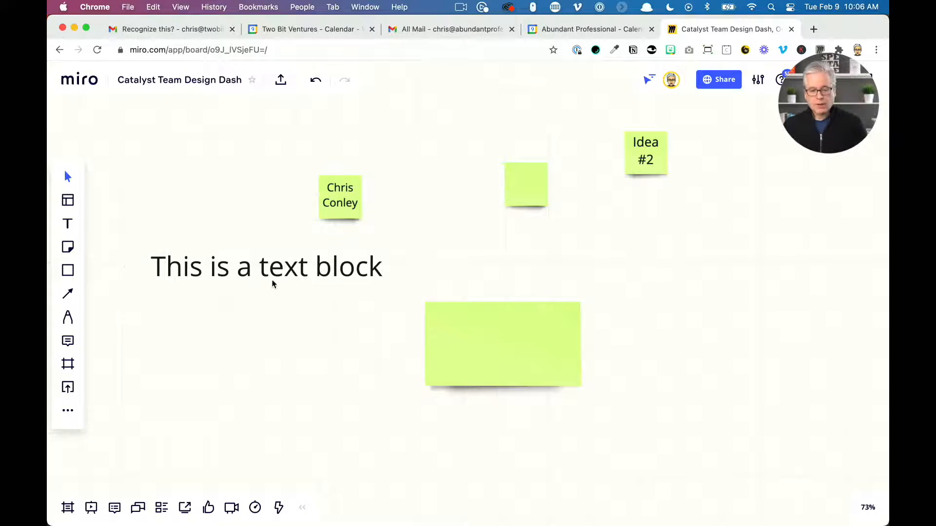
Move the text block slightly lower on the board
left_click(271, 276)
left_click_drag(271, 279, 268, 315)
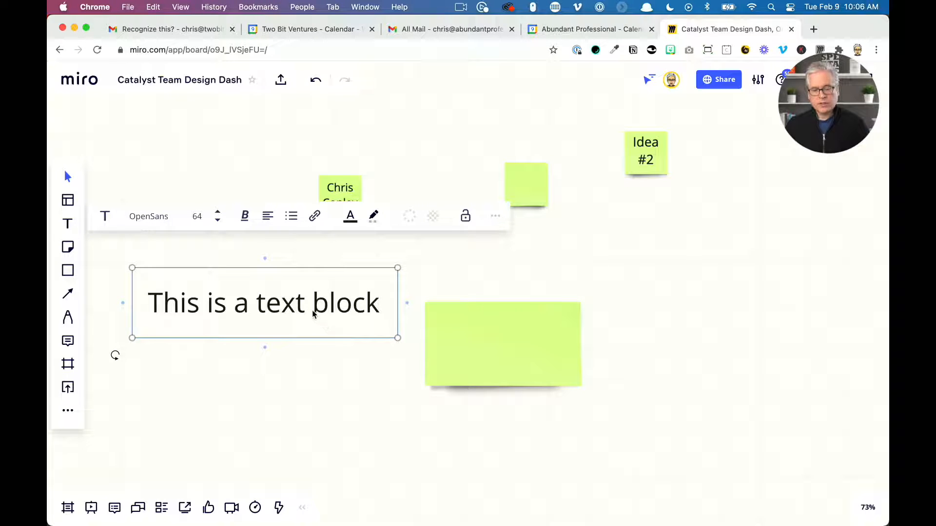
left_click_drag(313, 313, 310, 304)
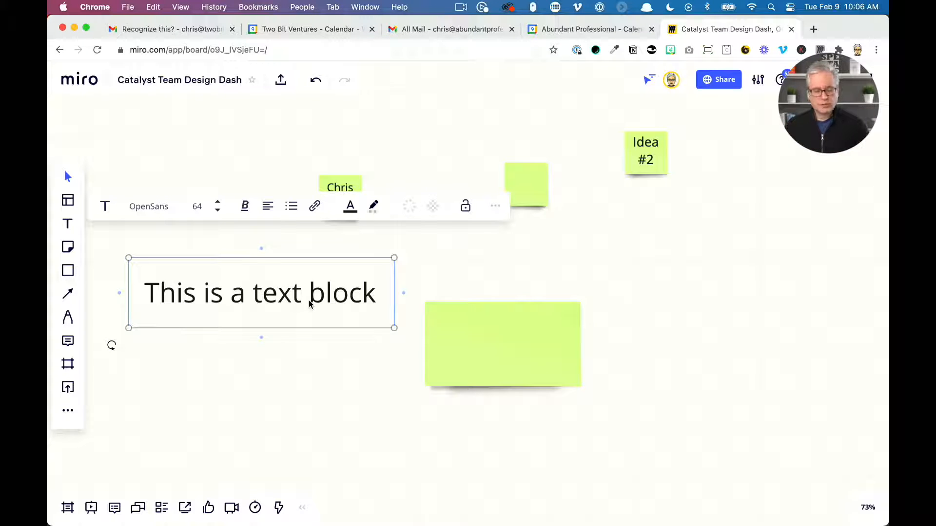
Zoom out to browse the Example Design Dash Final Boards, then return to the working area
scroll(417, 318, "down", 5)
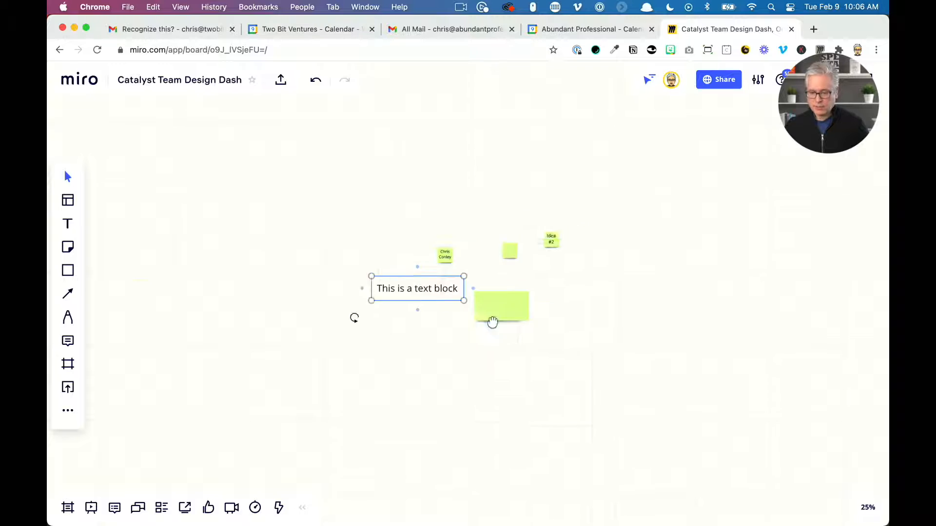
scroll(492, 322, "down", 5)
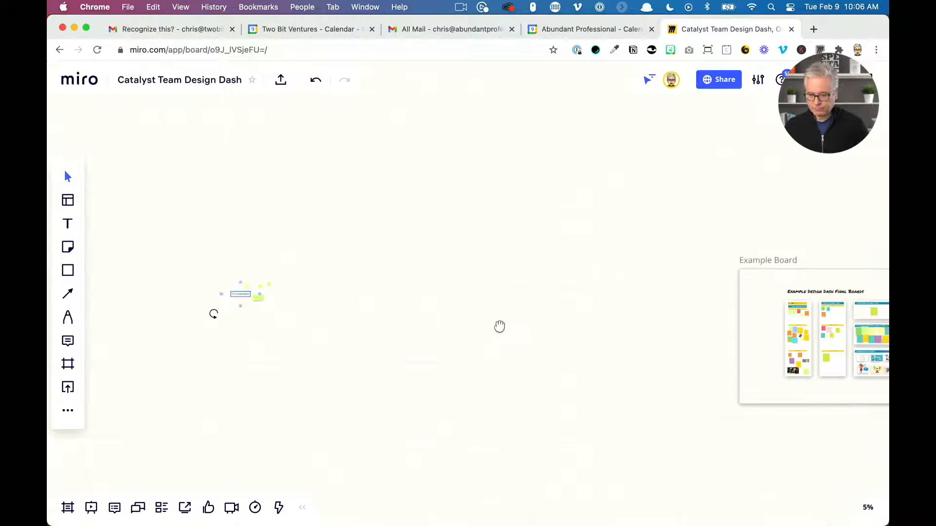
left_click_drag(499, 326, 187, 339)
scroll(469, 348, "up", 5)
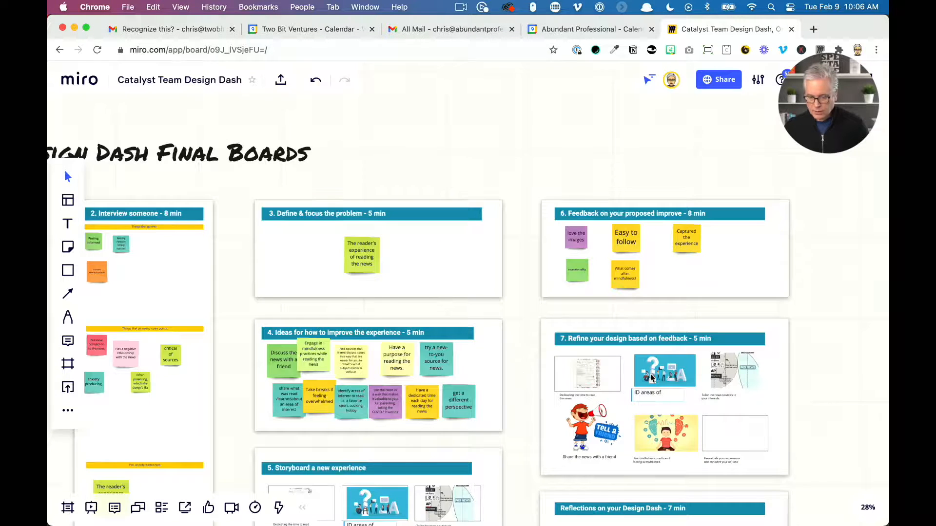
scroll(651, 377, "up", 5)
left_click(692, 418)
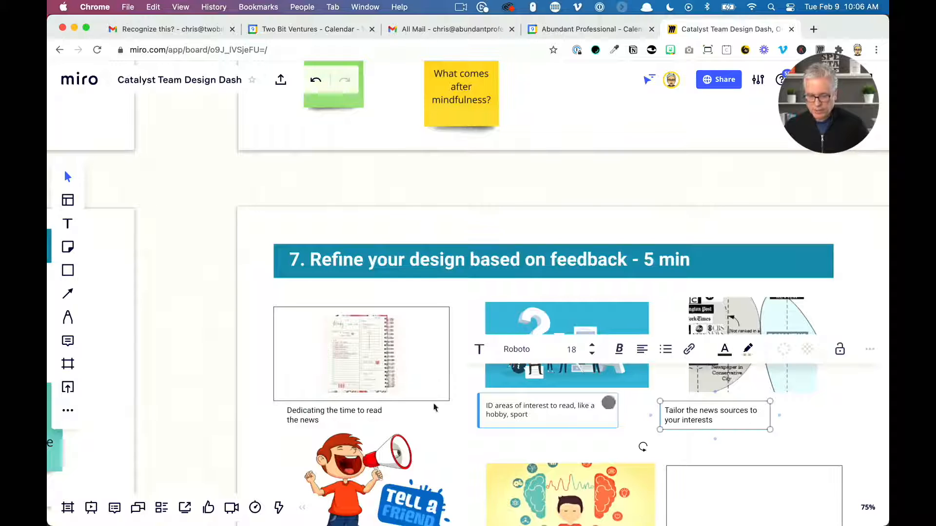
left_click_drag(509, 203, 396, 110)
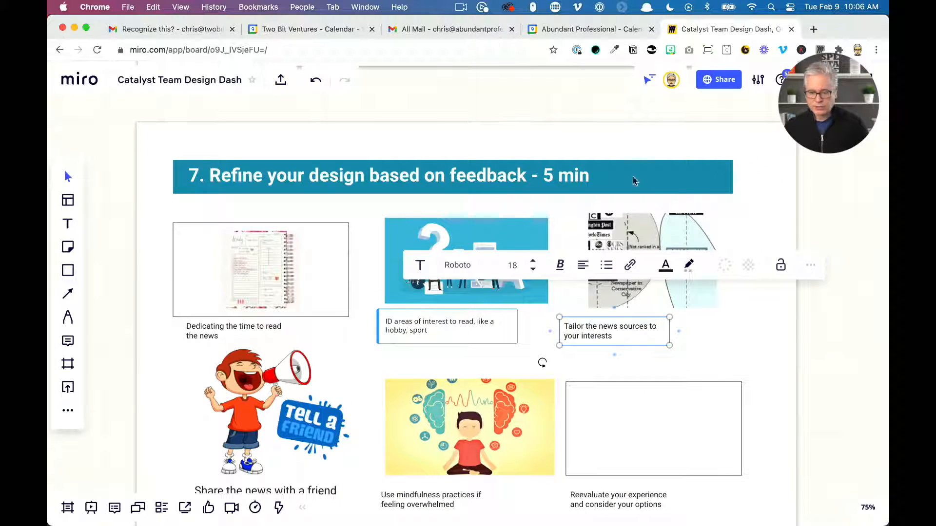
scroll(342, 358, "down", 1)
scroll(341, 357, "down", 3)
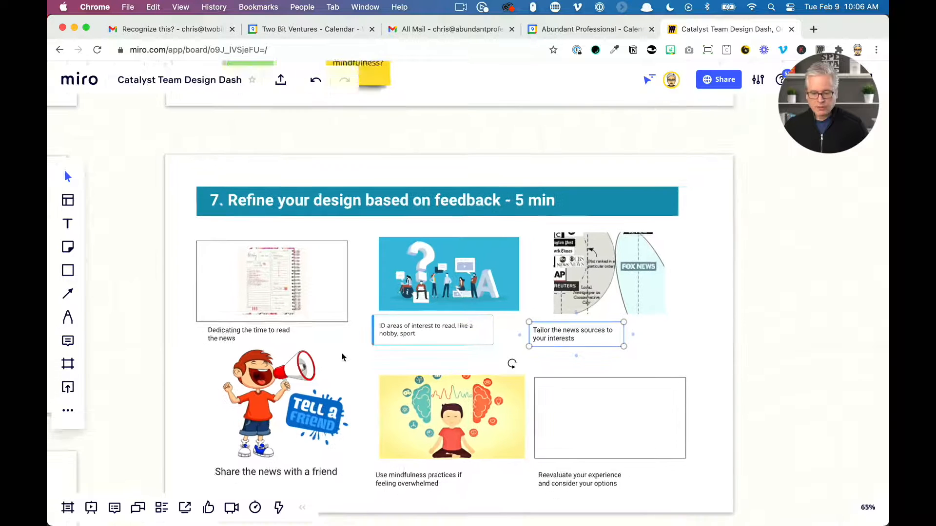
scroll(136, 310, "down", 3)
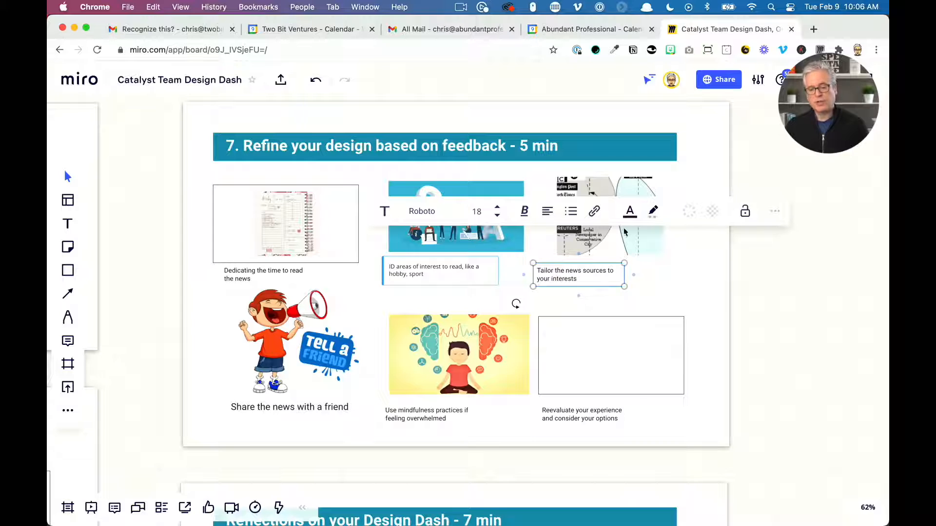
scroll(430, 369, "down", 5)
scroll(431, 369, "down", 5)
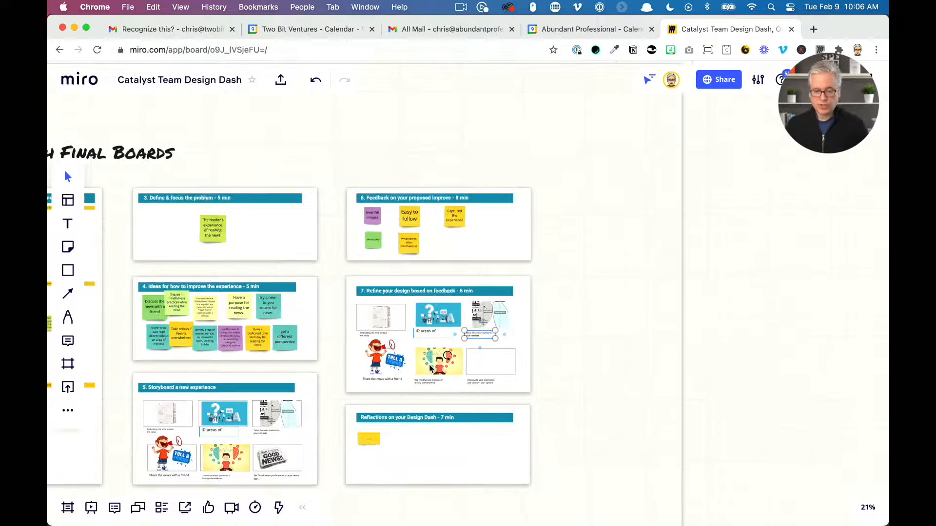
left_click_drag(354, 130, 496, 111)
scroll(411, 231, "down", 3)
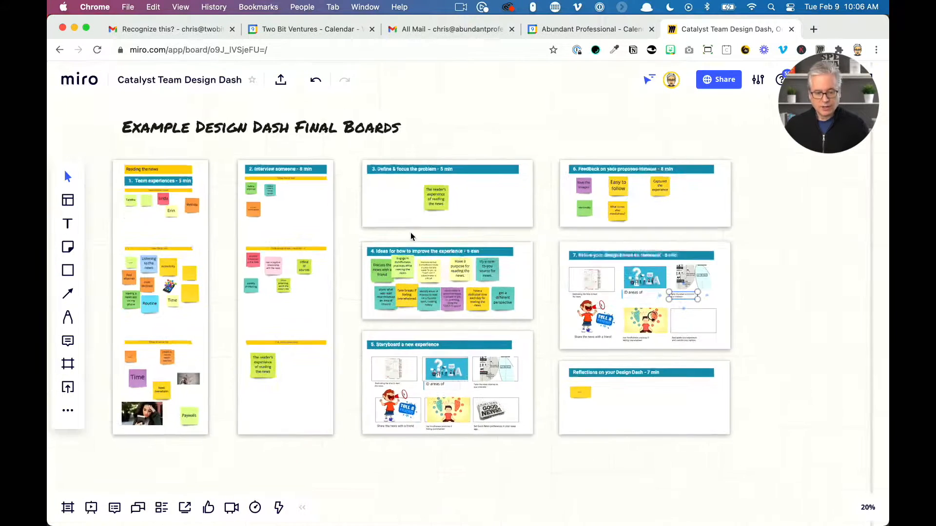
left_click_drag(239, 273, 730, 295)
scroll(469, 317, "down", 8)
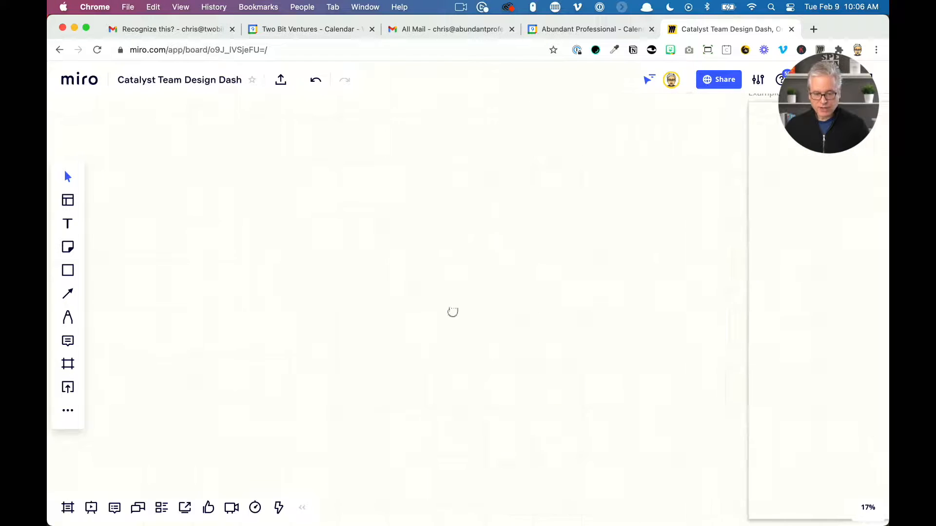
scroll(283, 288, "up", 10)
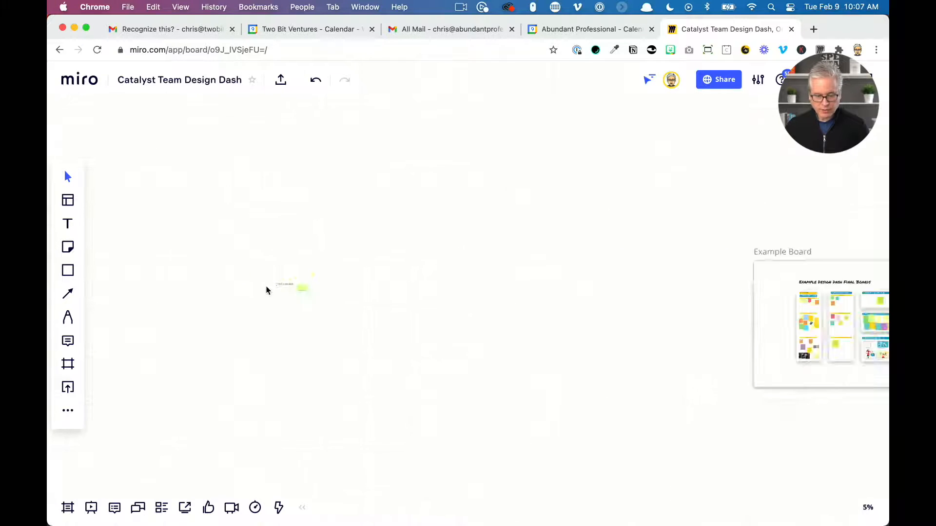
scroll(420, 259, "left", 3)
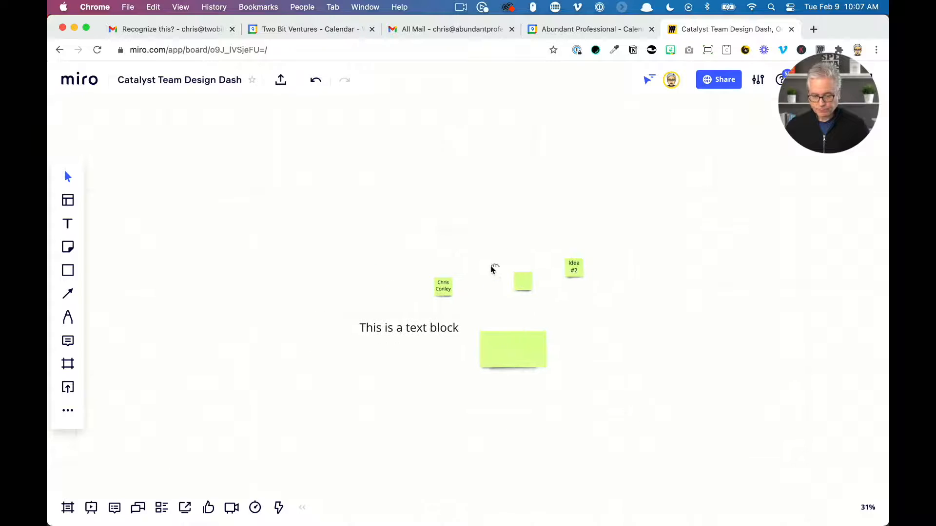
scroll(496, 271, "up", 5)
scroll(456, 217, "down", 3)
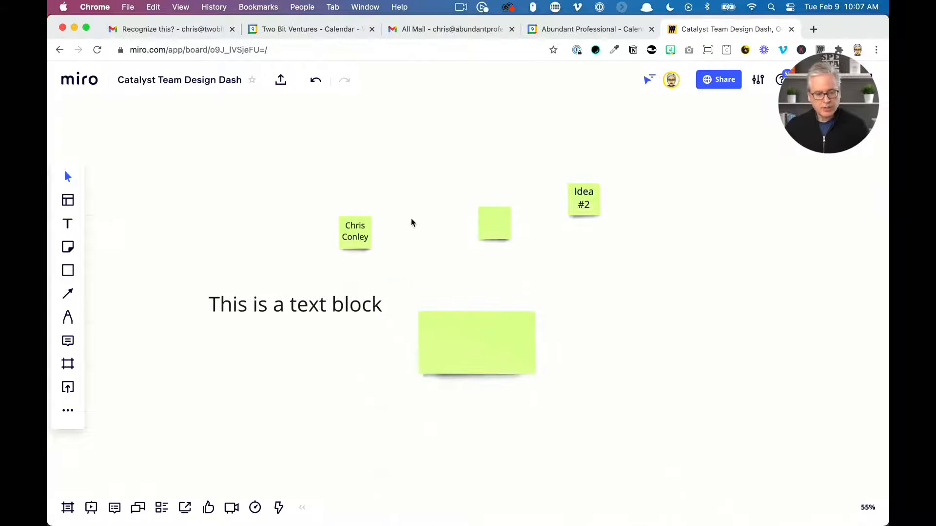
Draw a long horizontal rectangle above the name note with a crimson fill and nudge it into place
left_click(68, 269)
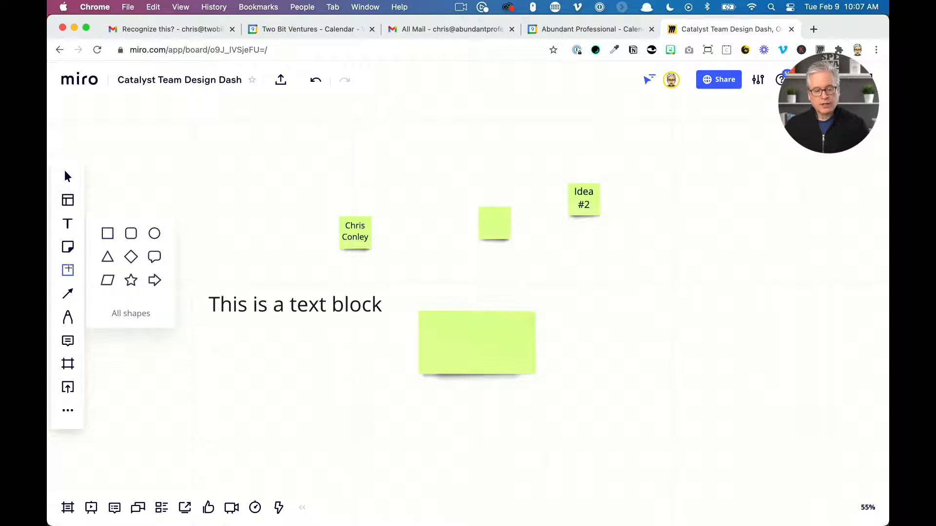
left_click(103, 233)
left_click_drag(145, 171, 456, 201)
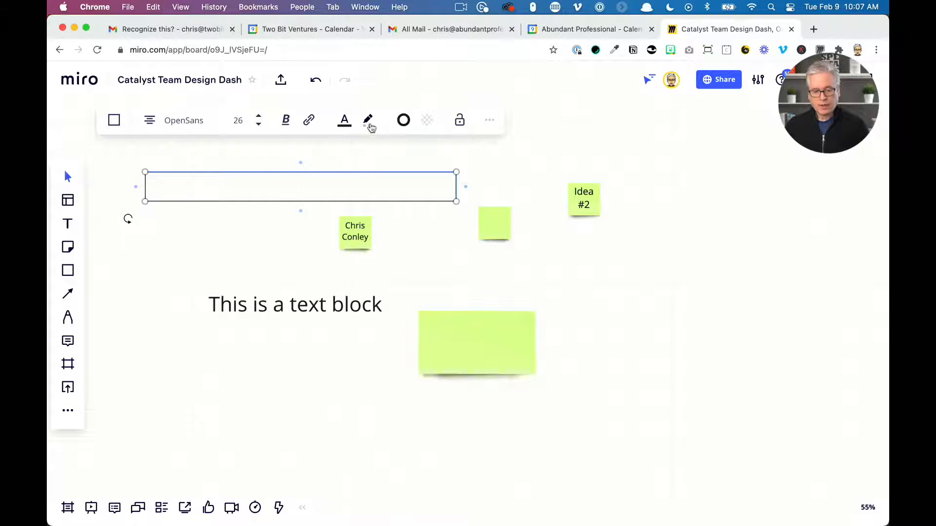
left_click(424, 124)
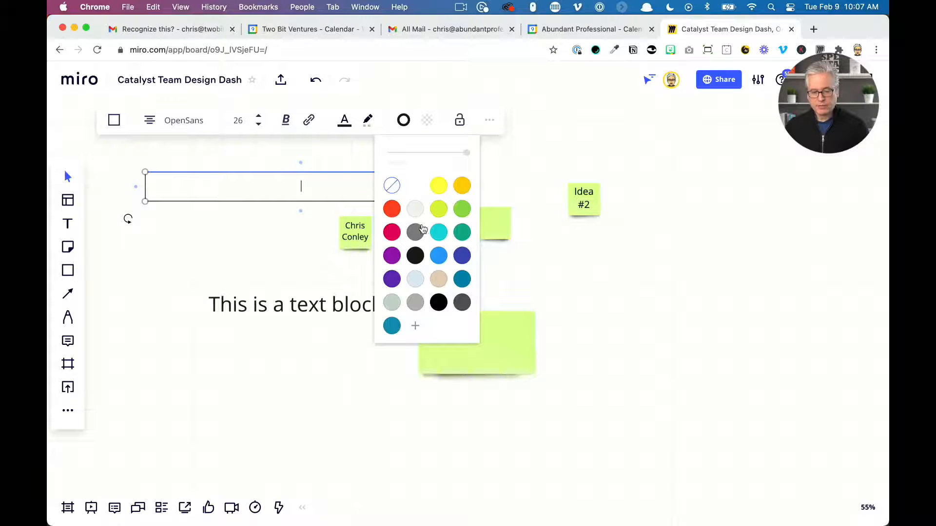
left_click(393, 232)
left_click(206, 255)
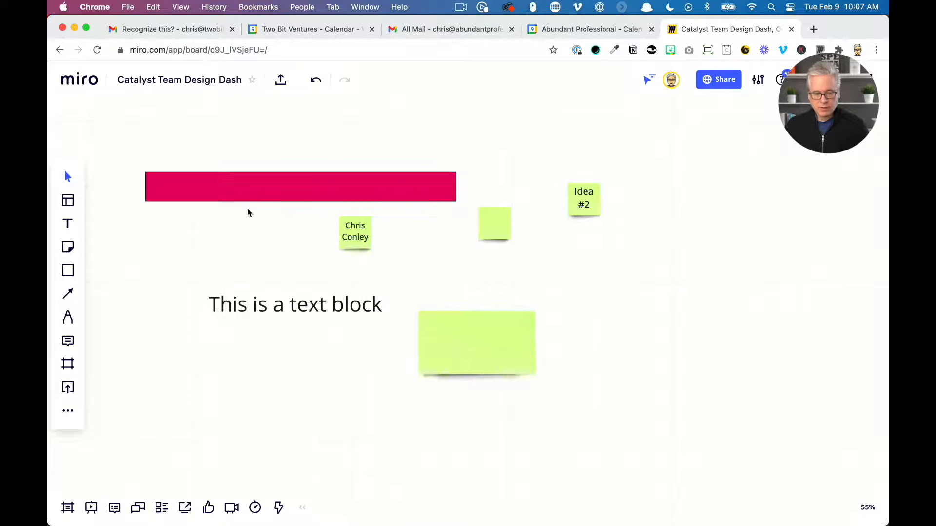
left_click_drag(245, 196, 226, 182)
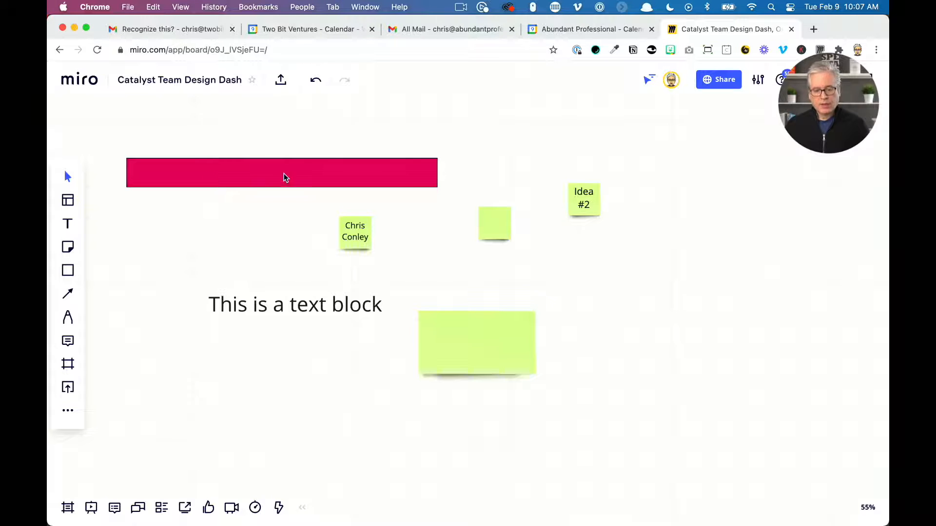
Draw an ellipse shape below the left part of the rectangle
left_click(68, 271)
left_click(154, 233)
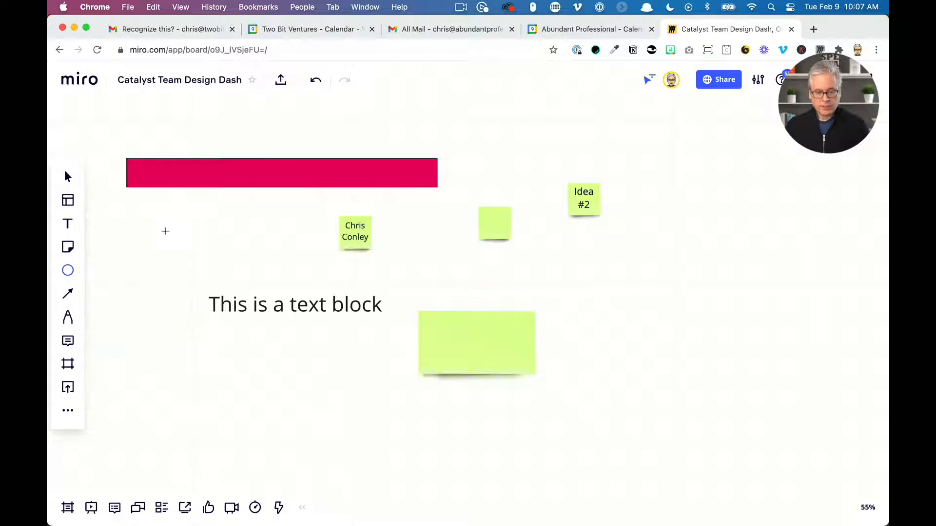
left_click_drag(195, 222, 254, 267)
Draw a speech-bubble shape below the text block
left_click(67, 270)
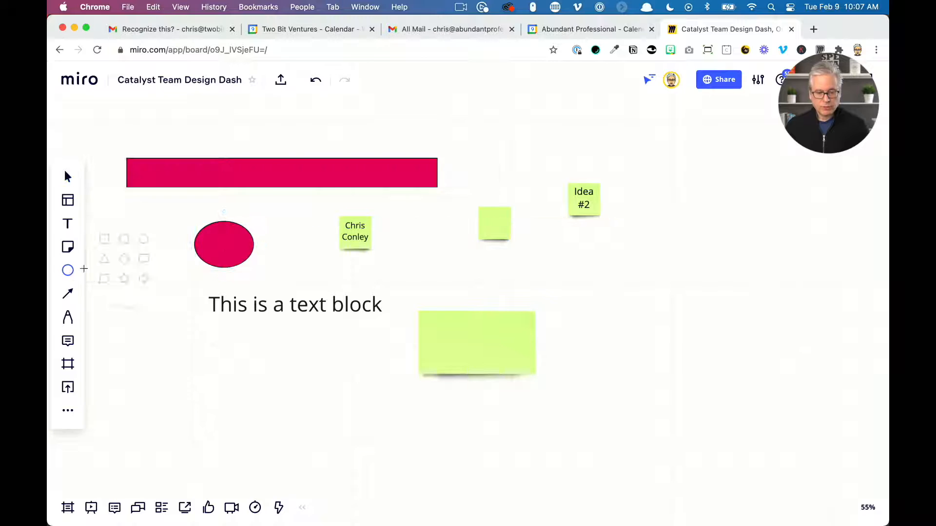
left_click(154, 257)
left_click_drag(260, 361, 372, 452)
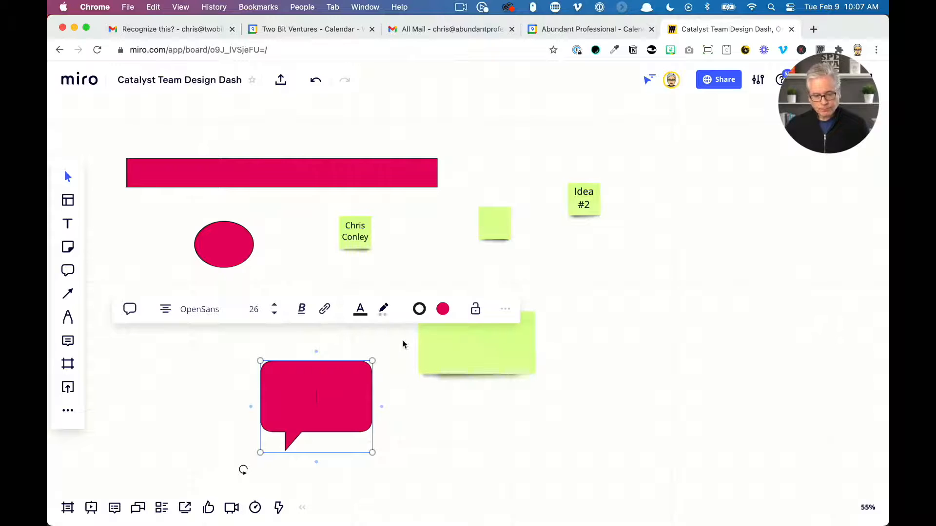
Create a 16:9 frame enclosing all the shapes, text and sticky notes on the board
left_click(422, 402)
scroll(520, 408, "up", 5)
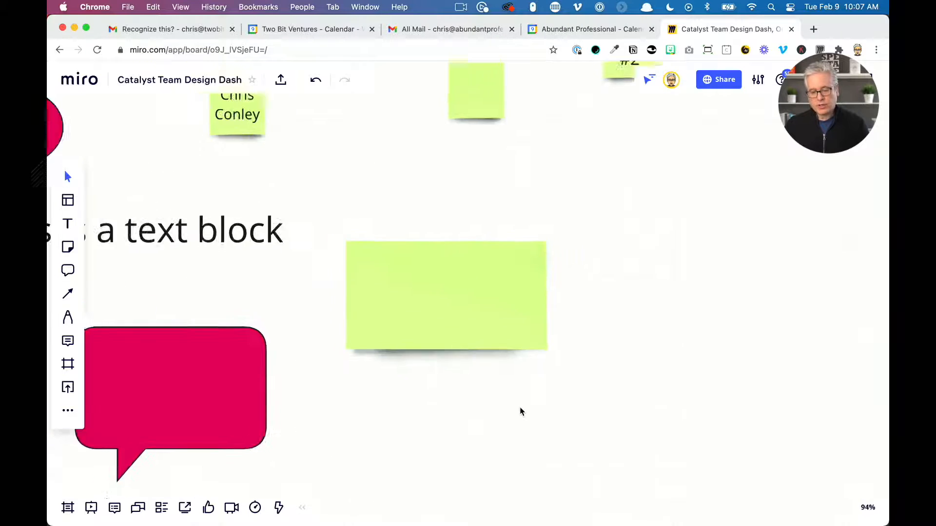
scroll(519, 408, "down", 6)
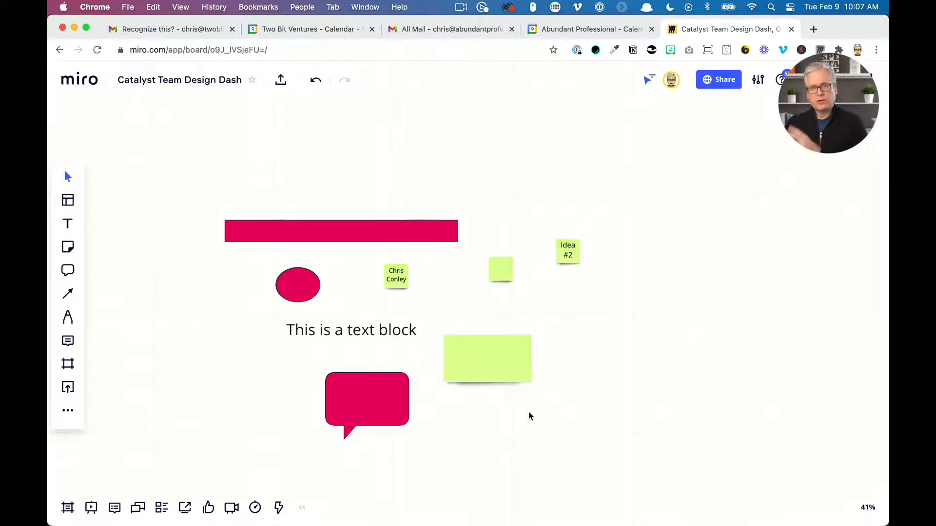
left_click(69, 365)
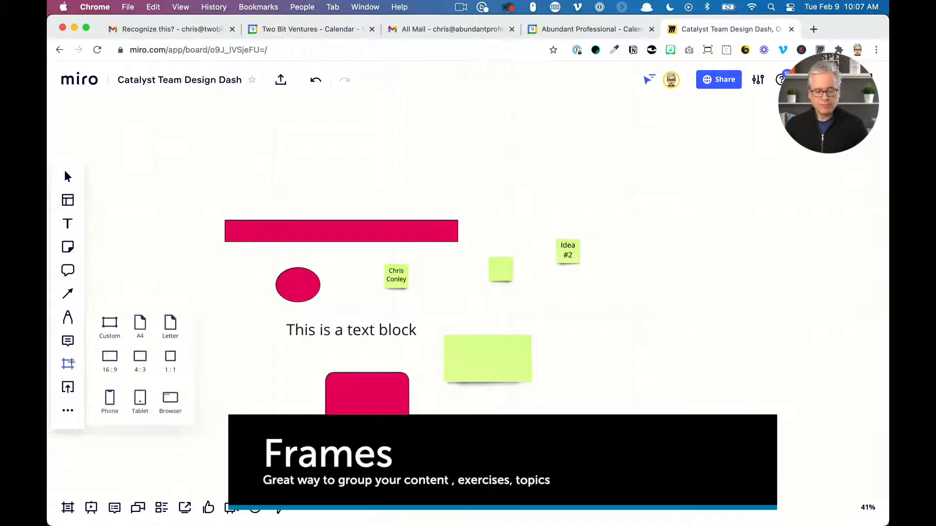
left_click(106, 368)
left_click(565, 404)
left_click_drag(565, 404, 448, 334)
left_click_drag(518, 351, 787, 503)
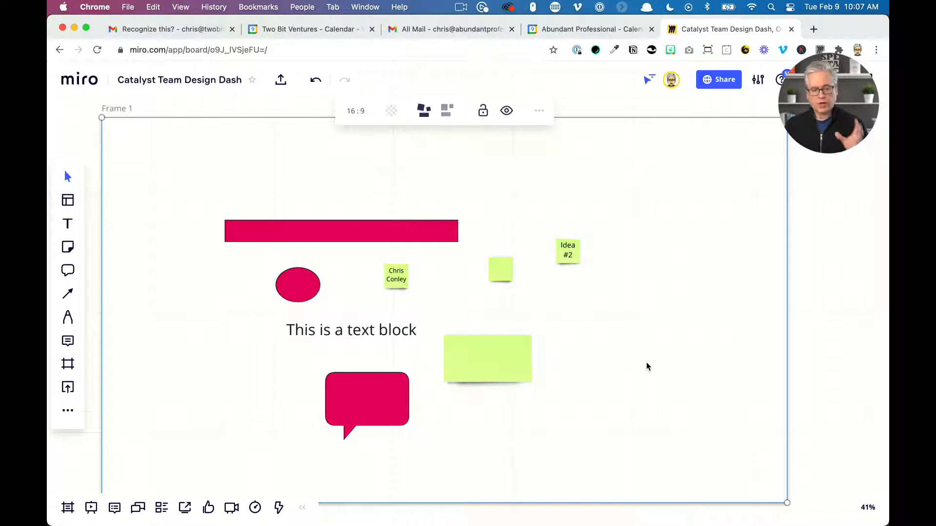
left_click(843, 348)
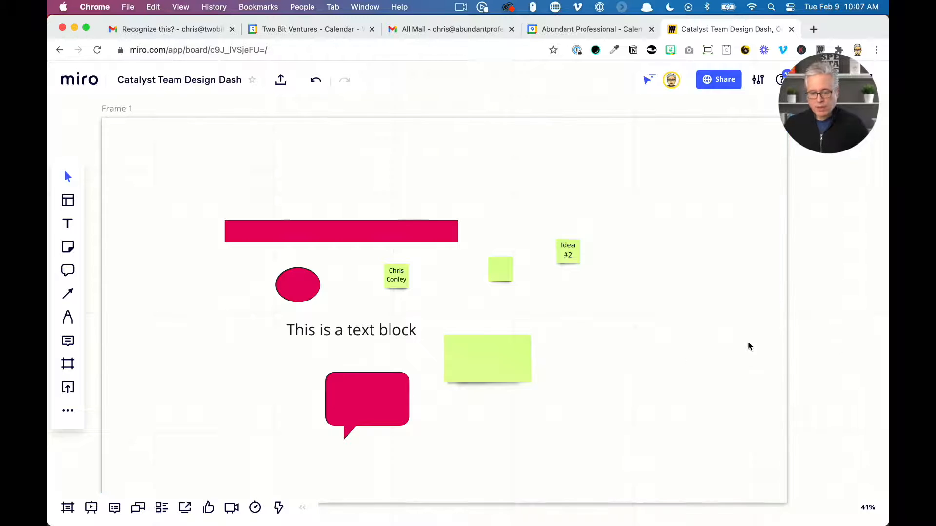
Add a teal sticky note inside the frame near its upper right corner
left_click(727, 500)
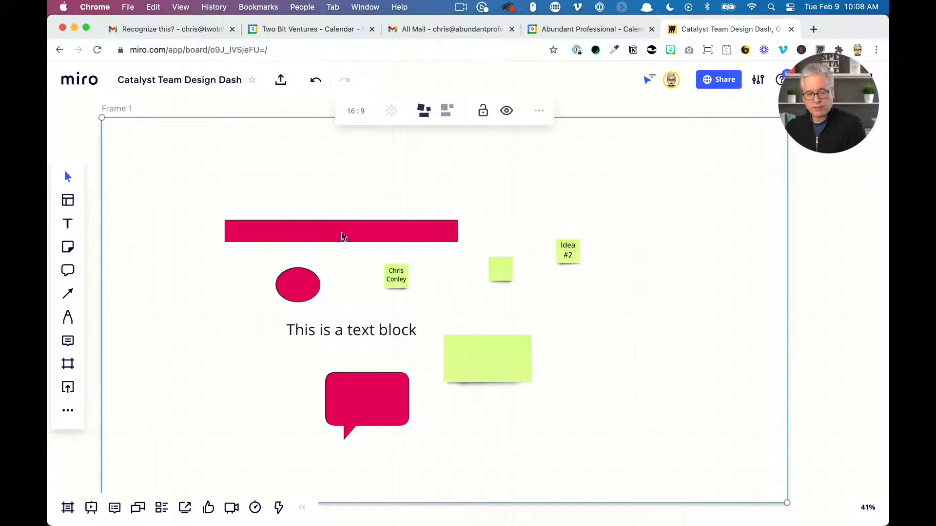
left_click(844, 240)
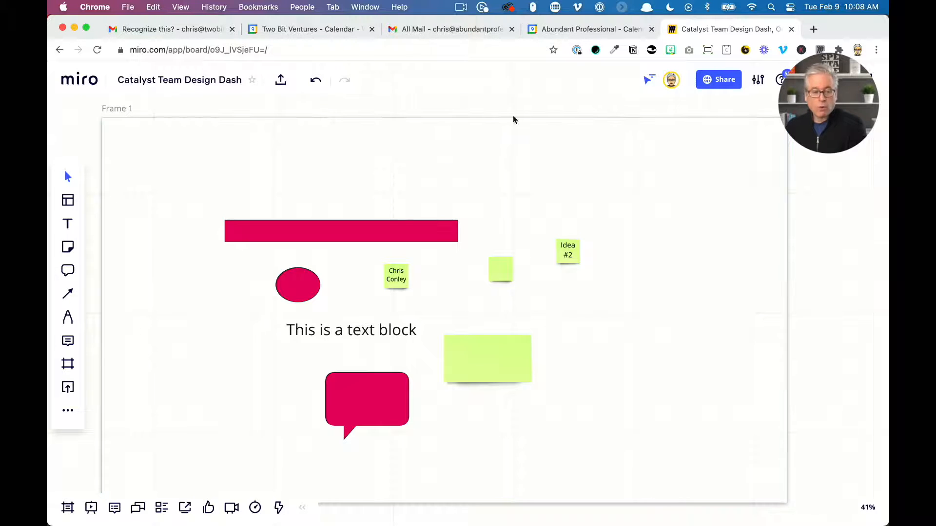
left_click(68, 247)
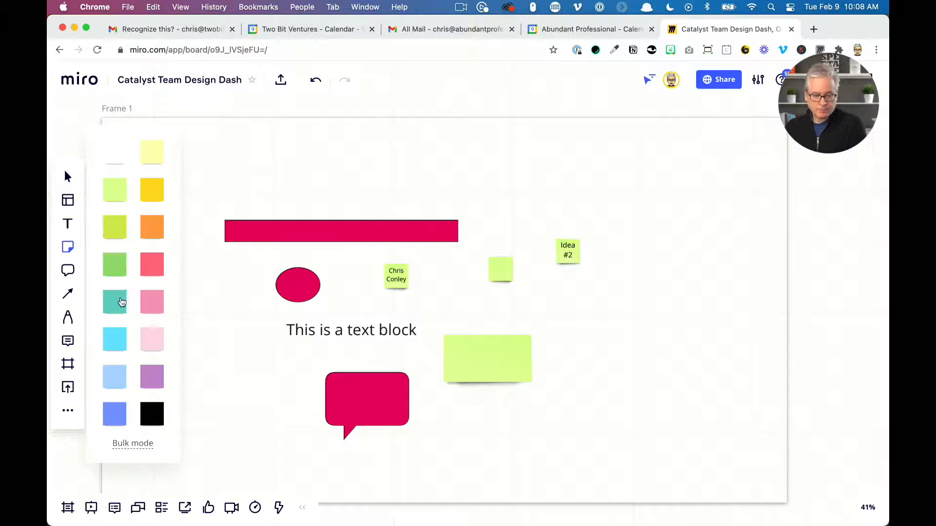
left_click(121, 302)
left_click(601, 197)
left_click(800, 405)
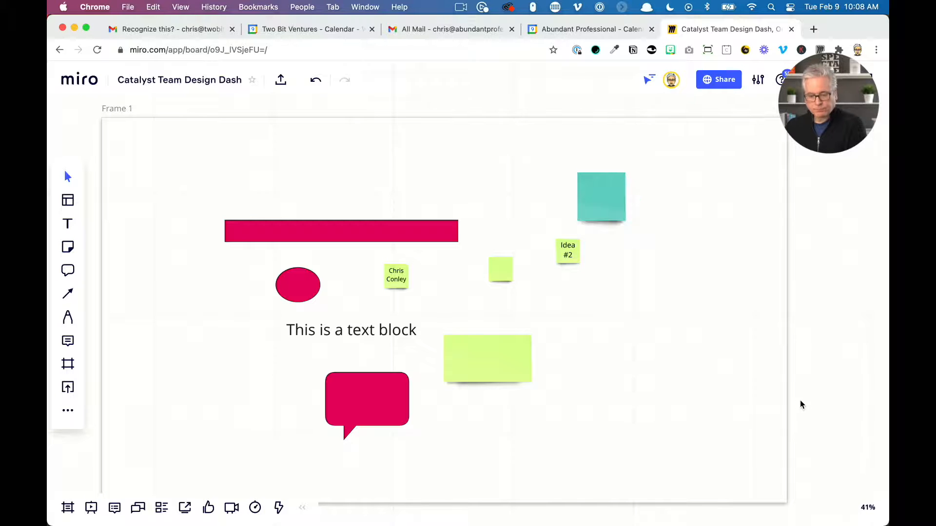
Delete the frame while leaving its contents on the board
left_click(786, 398)
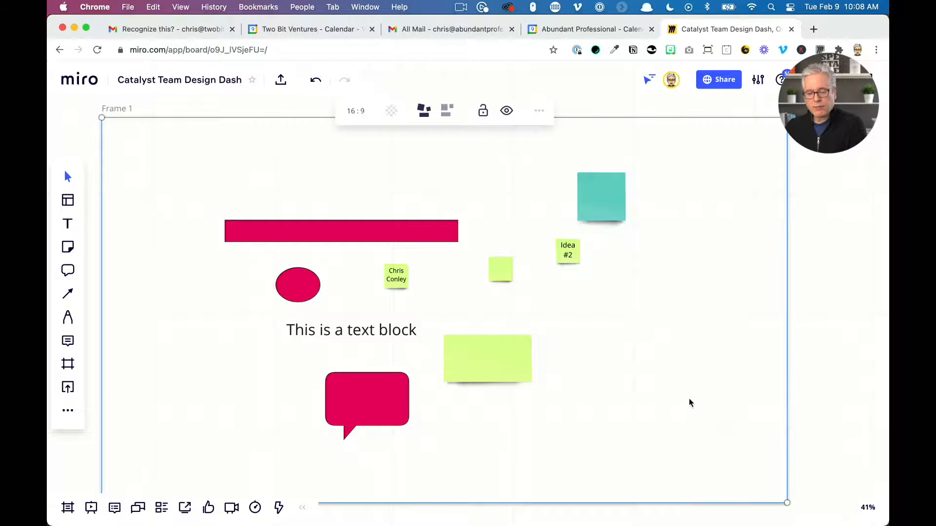
left_click_drag(644, 406, 642, 327)
scroll(628, 387, "down", 5)
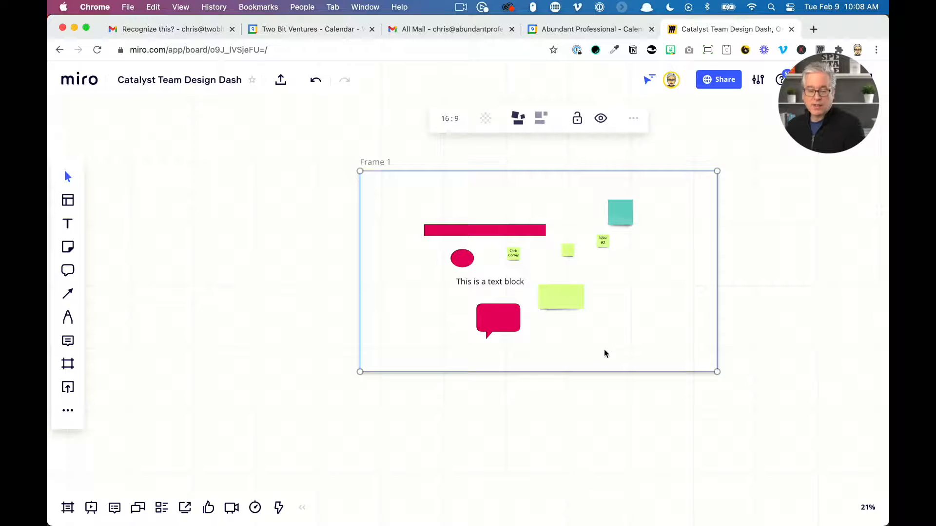
key("Delete")
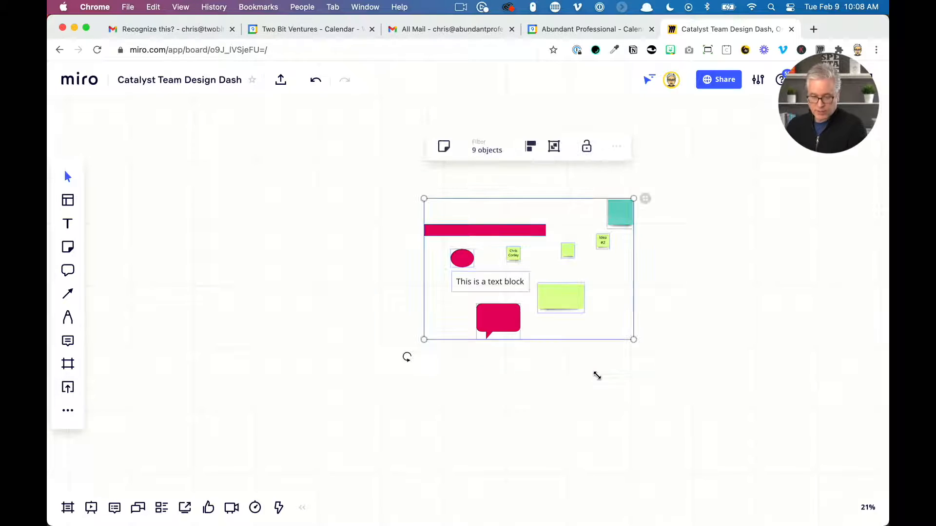
Nudge the large sticky note slightly right, then box-select all objects and move them up and left
left_click(586, 330)
left_click_drag(566, 294, 590, 291)
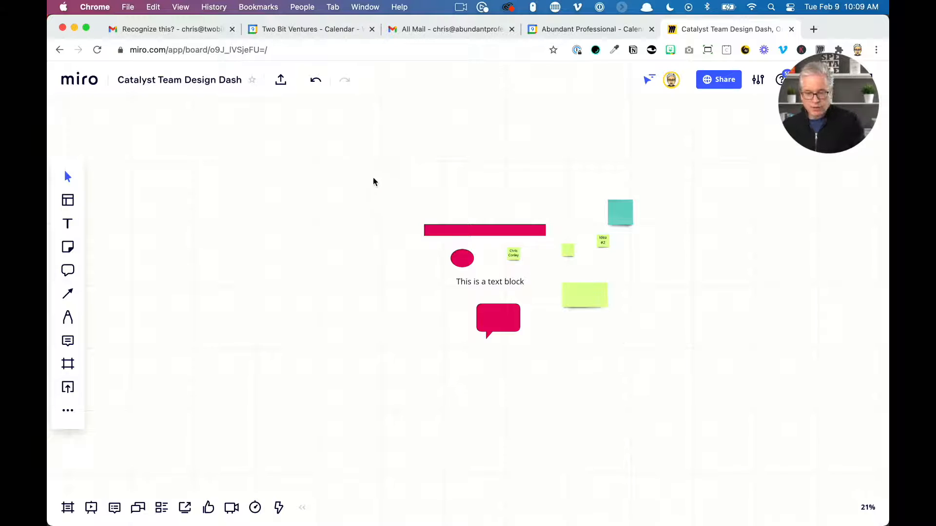
left_click_drag(365, 173, 675, 404)
left_click_drag(604, 306, 409, 275)
left_click(459, 329)
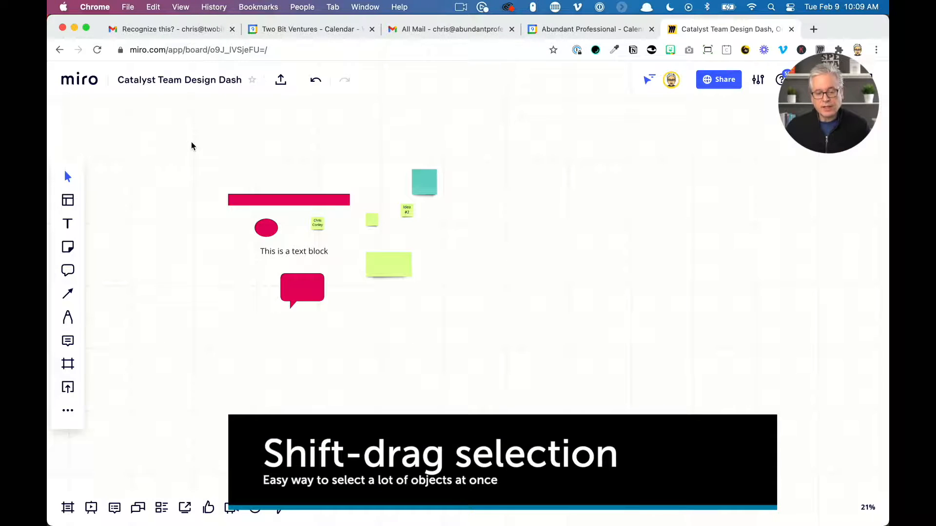
Select all objects with a selection box and move them down and to the right
left_click_drag(191, 141, 489, 363)
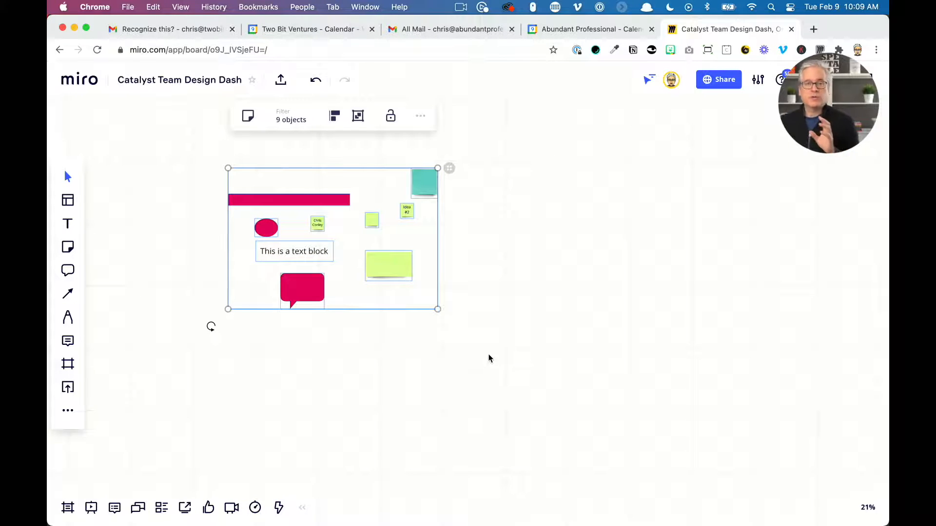
left_click_drag(397, 268, 543, 322)
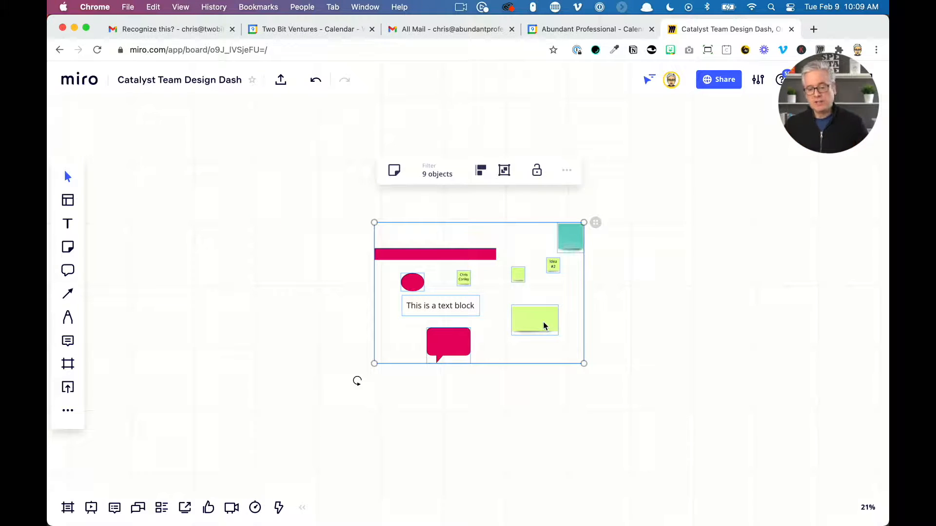
left_click(525, 378)
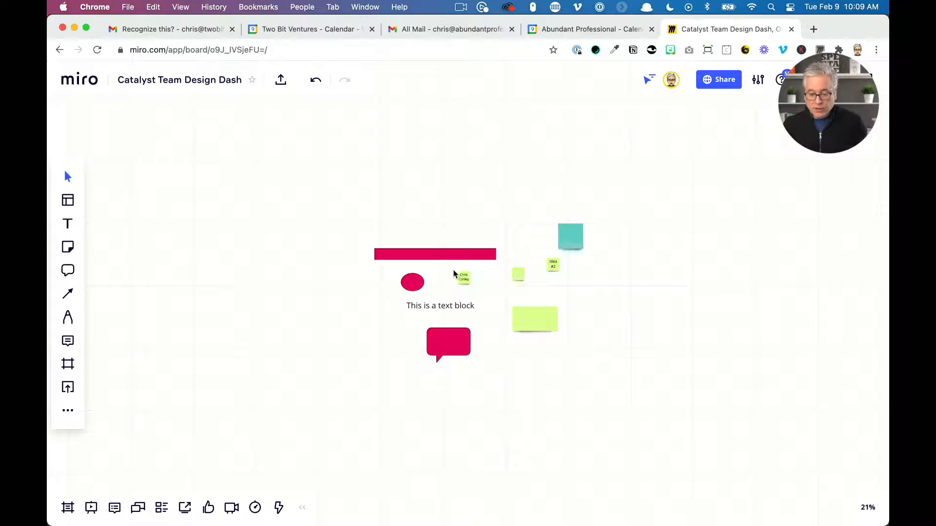
Practise selecting single objects and groups of objects with selection boxes
left_click_drag(469, 280, 547, 268)
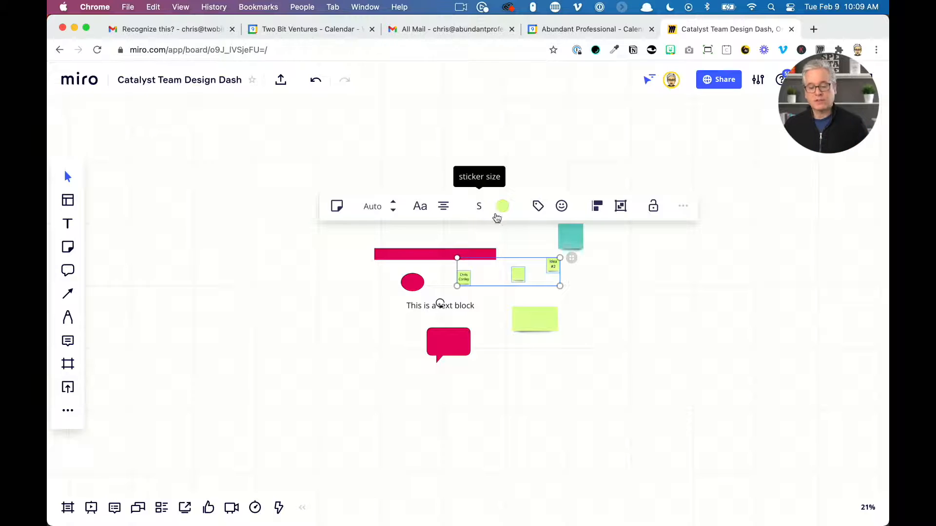
left_click(621, 317)
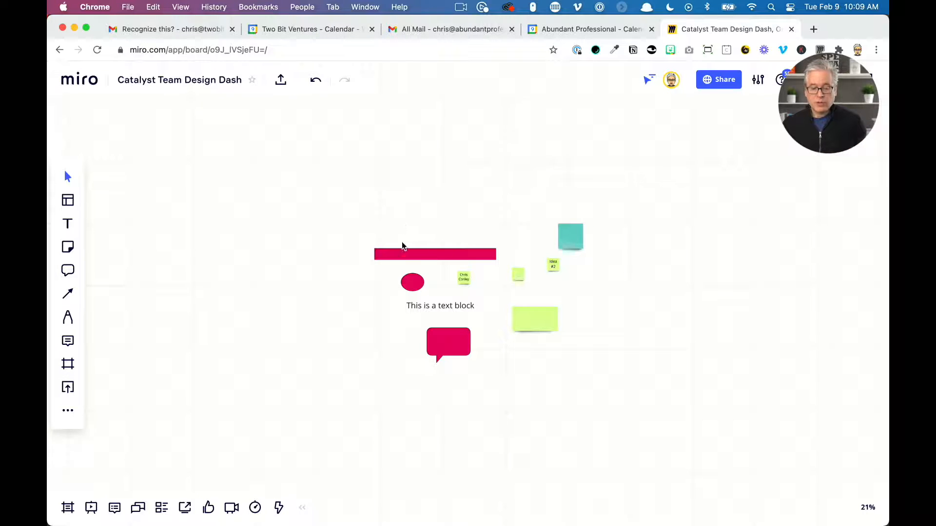
left_click(403, 258)
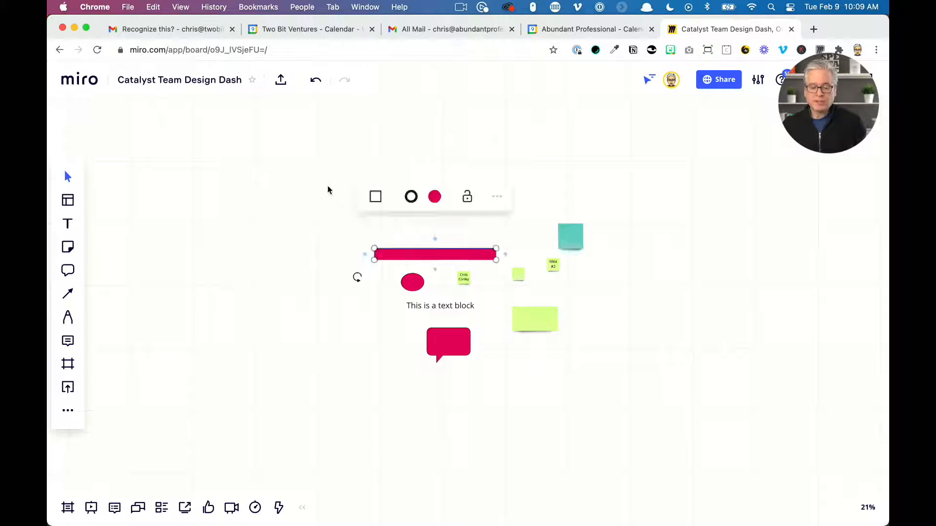
left_click_drag(323, 178, 694, 467)
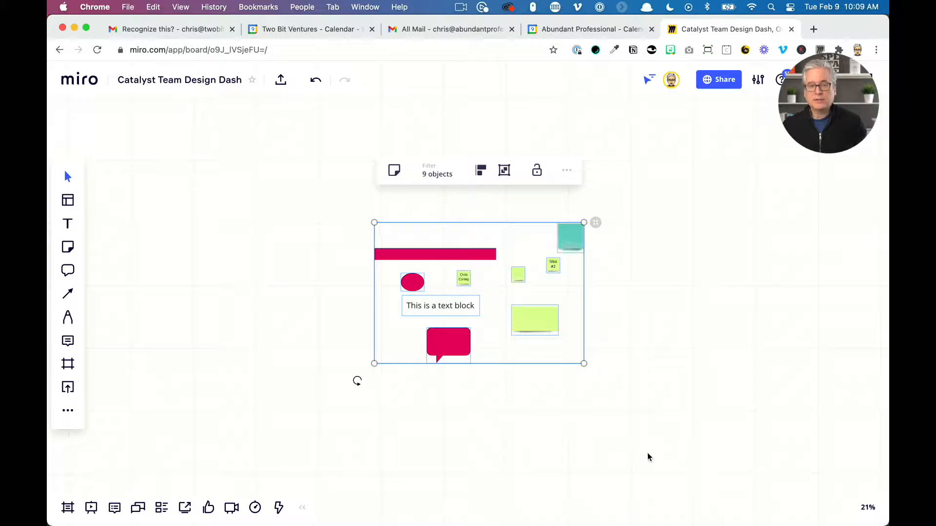
left_click(564, 426)
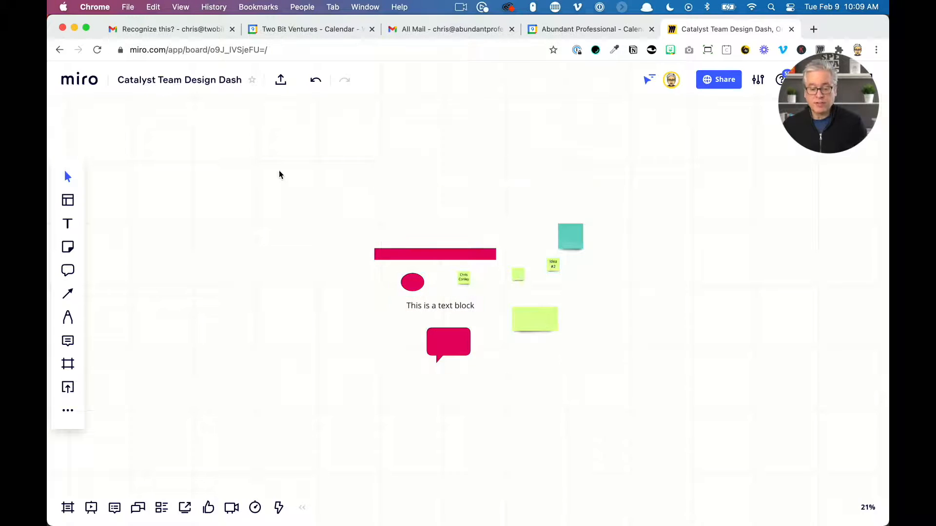
left_click_drag(278, 173, 385, 232)
left_click_drag(334, 192, 233, 132)
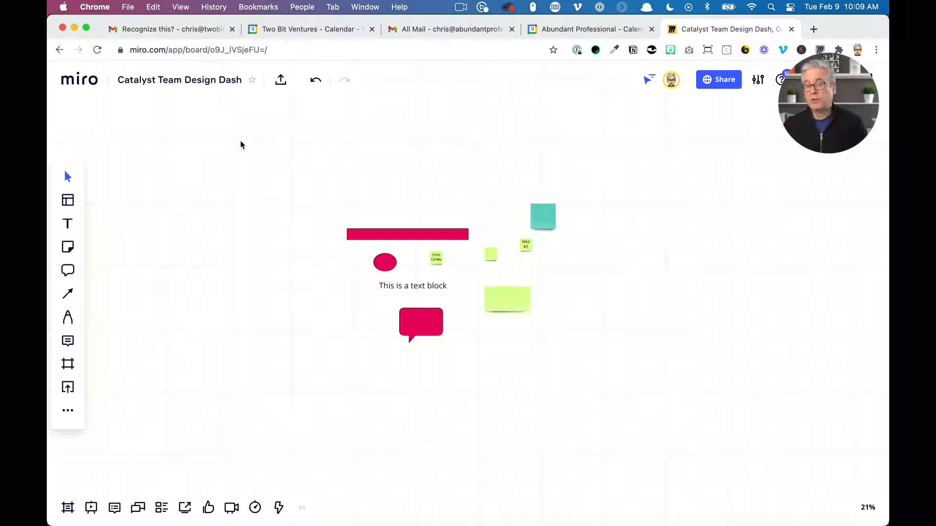
mouse_move(290, 153)
left_mouse_down()
mouse_move(352, 202)
mouse_move(292, 149)
left_mouse_up()
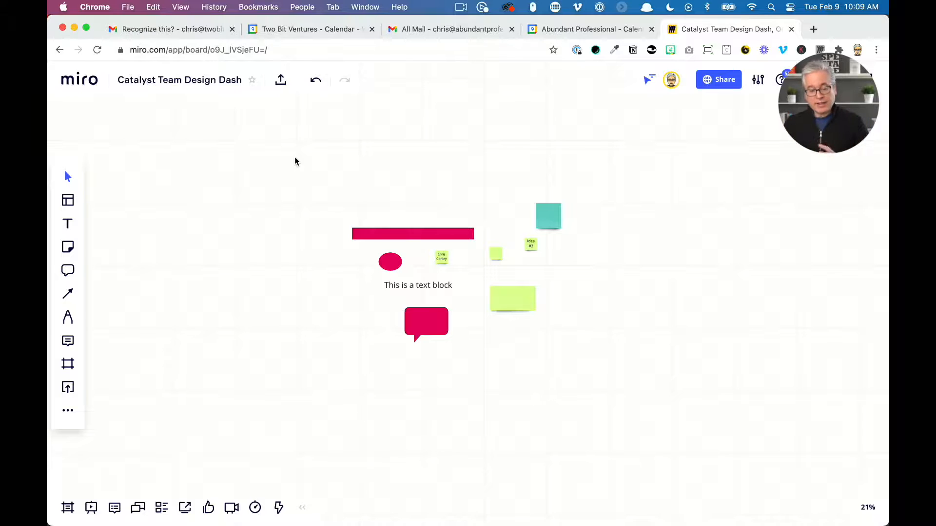
Create another 16:9 frame surrounding the objects
left_click(68, 363)
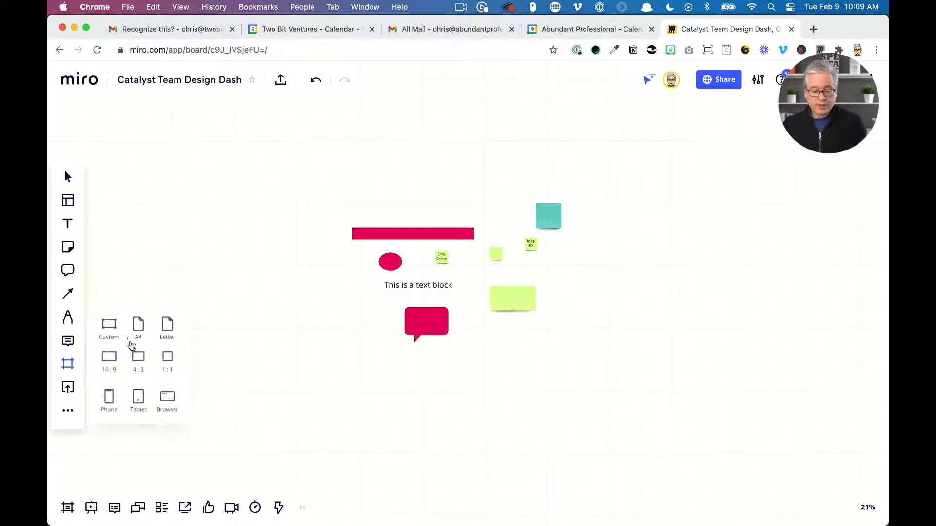
left_click(136, 360)
left_click_drag(320, 265, 293, 226)
left_click(206, 235)
left_click(266, 229)
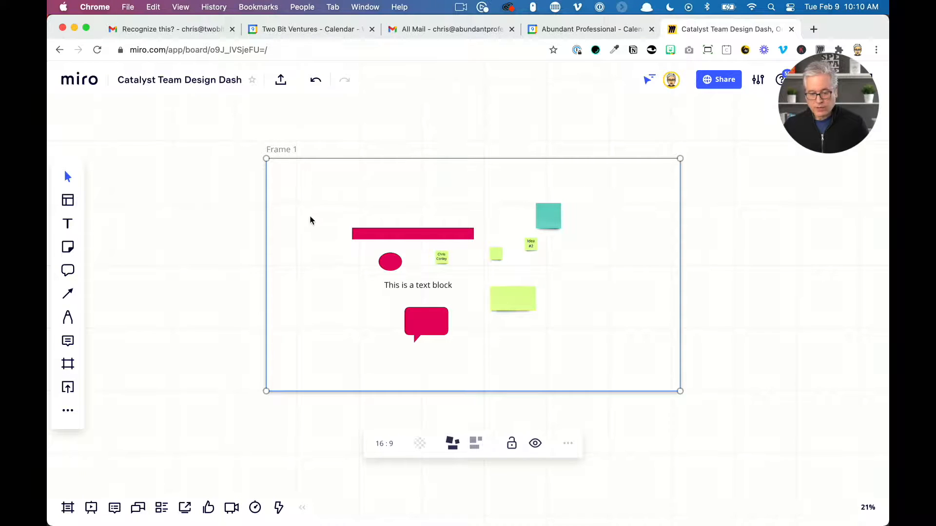
Cut all nine objects and paste them into the frame
key("Escape")
left_click_drag(224, 174, 627, 367)
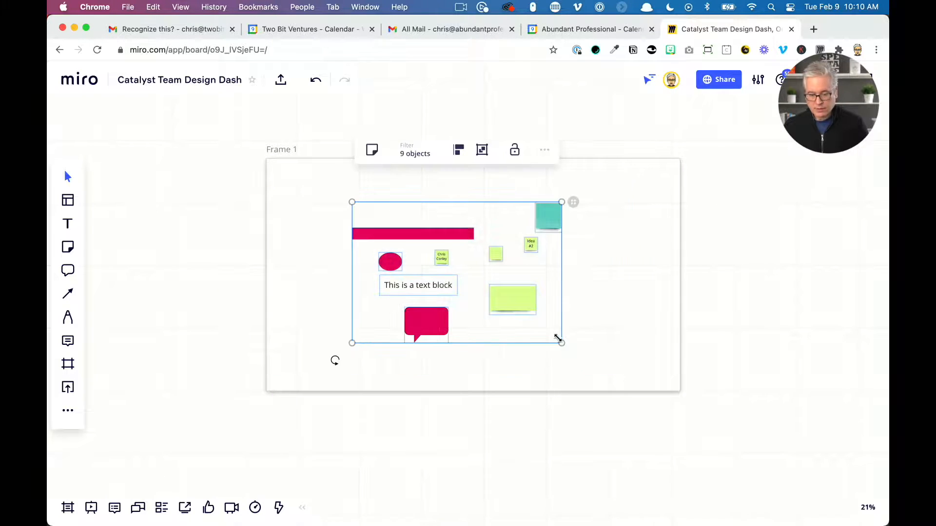
key("super+x")
key("super+v")
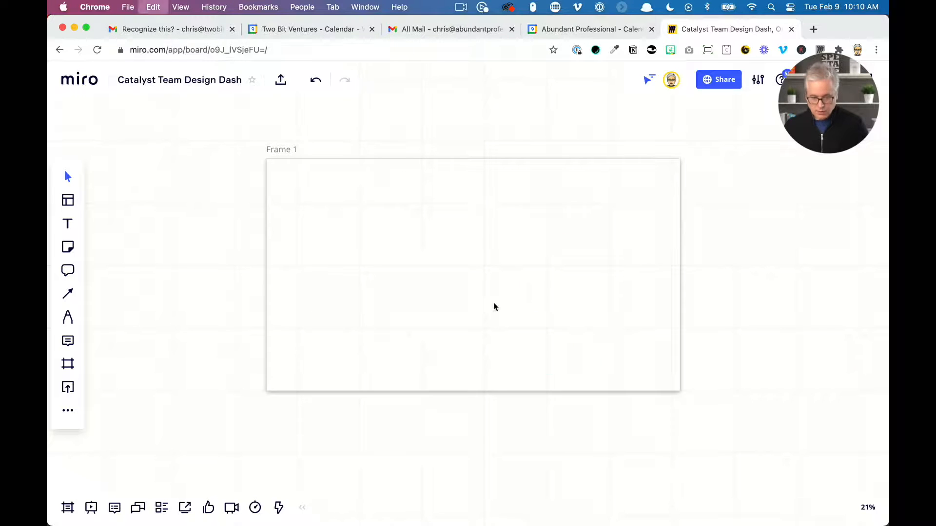
key("Escape")
Move the frame up and left, and toggle its content auto-arrangement on and off
left_click(677, 305)
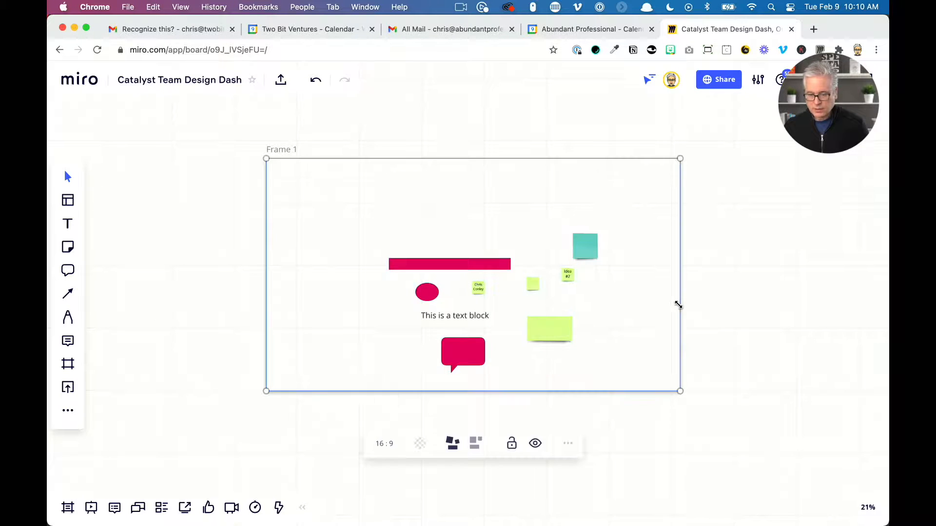
left_click_drag(677, 305, 599, 287)
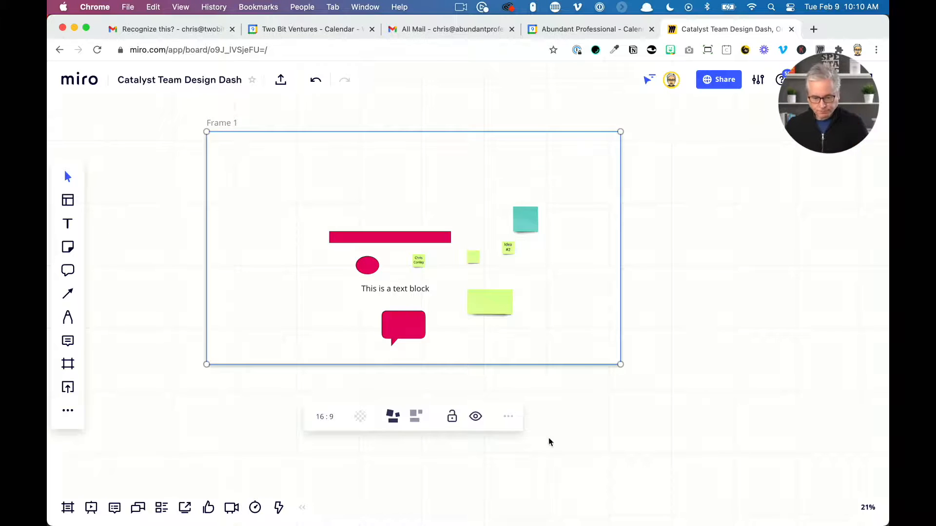
left_click(415, 417)
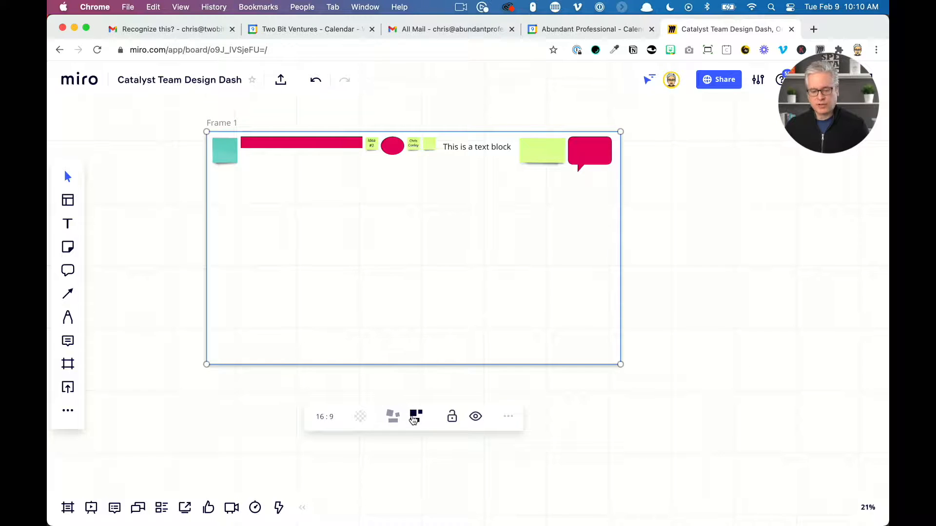
left_click(412, 421)
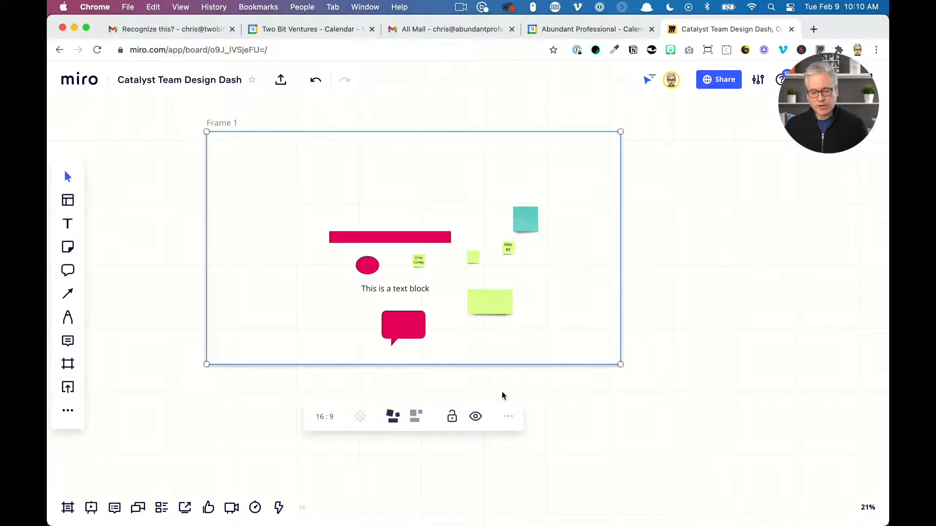
Hide the frame's contents
left_click(452, 416)
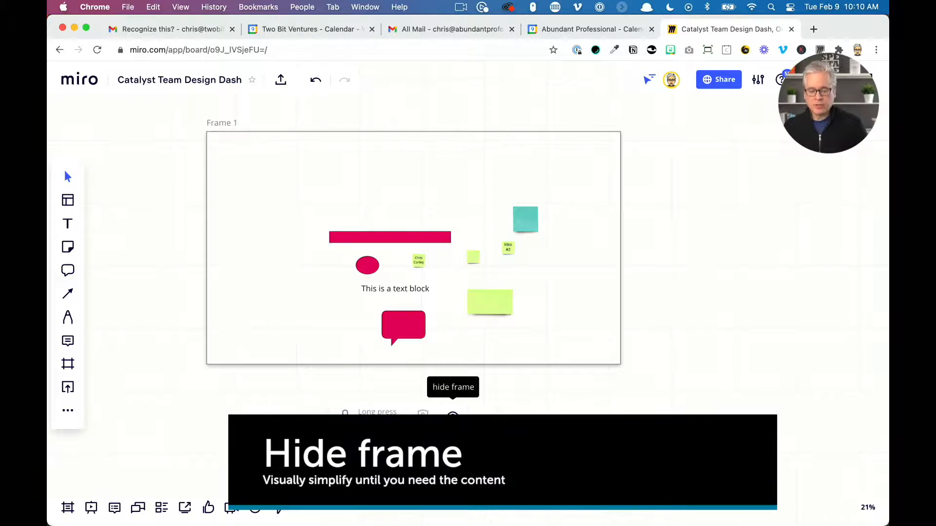
left_click(452, 415)
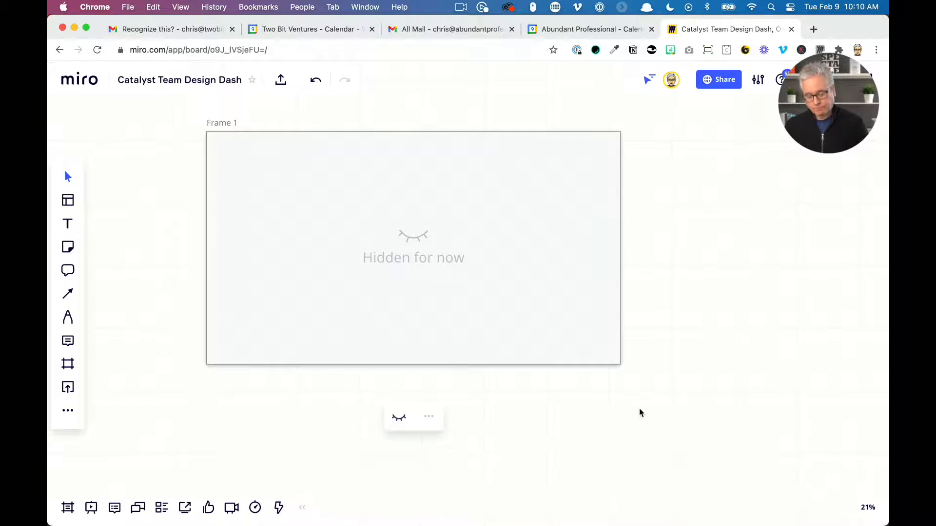
scroll(641, 410, "down", 5)
scroll(641, 410, "down", 5)
left_click_drag(746, 391, 384, 136)
scroll(265, 259, "up", 10)
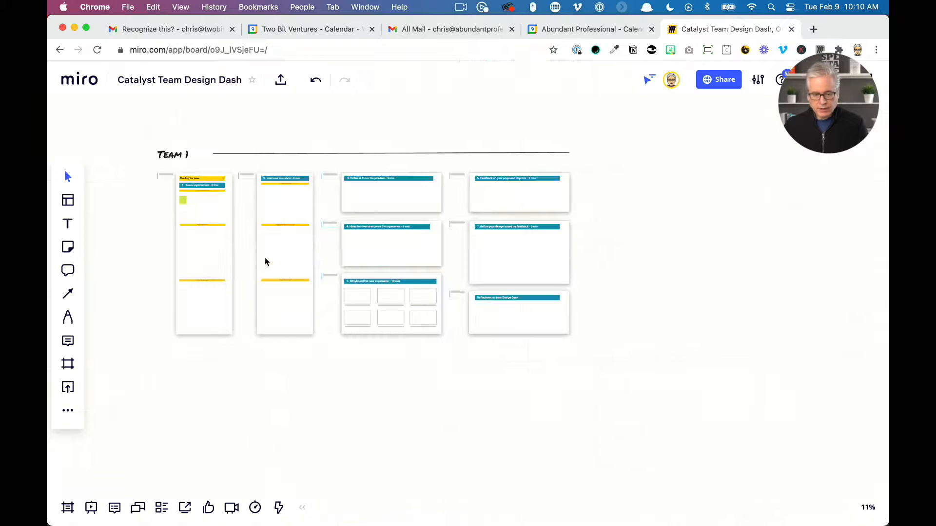
Hide the contents of the 'Interview someone' column frame
scroll(265, 261, "down", 5)
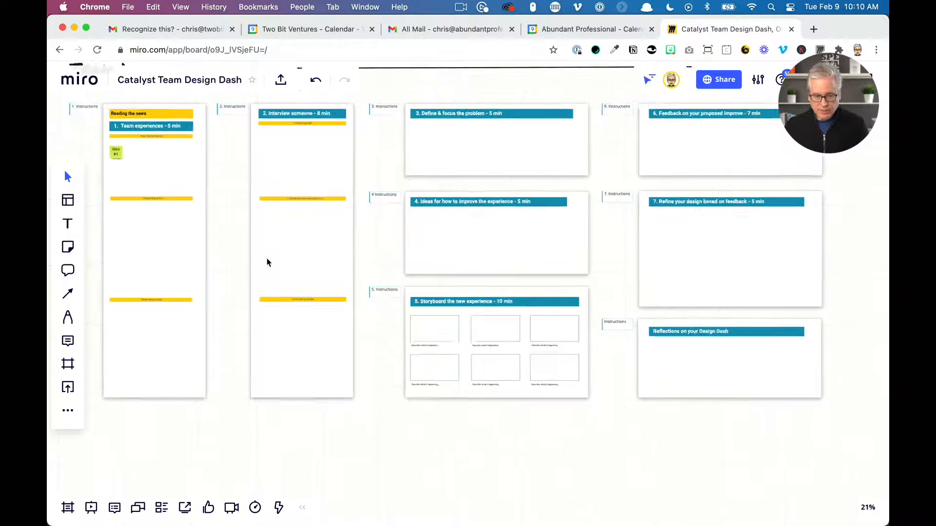
scroll(235, 258, "up", 3)
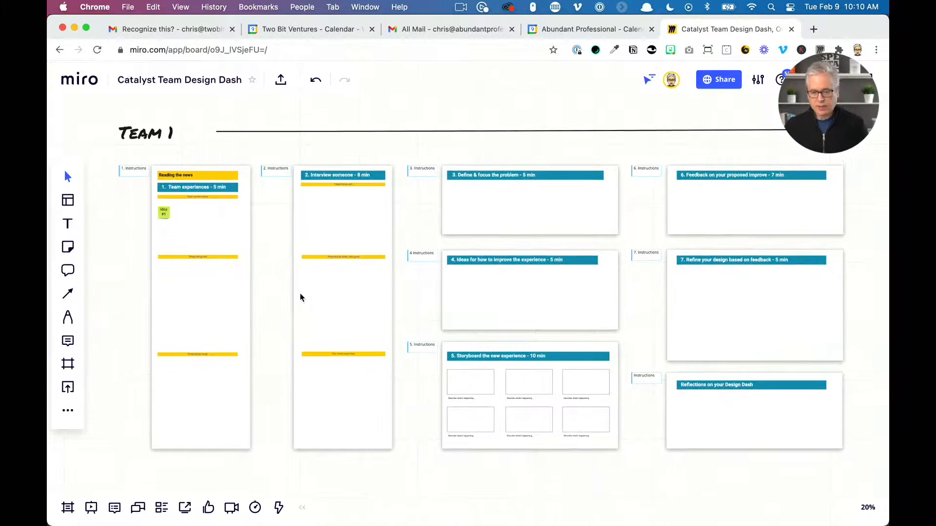
left_click(293, 242)
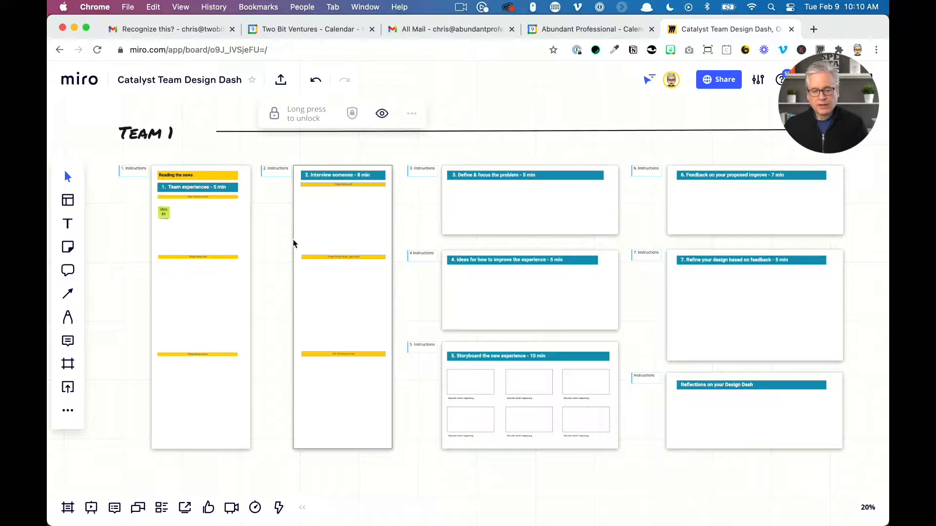
left_click(265, 156)
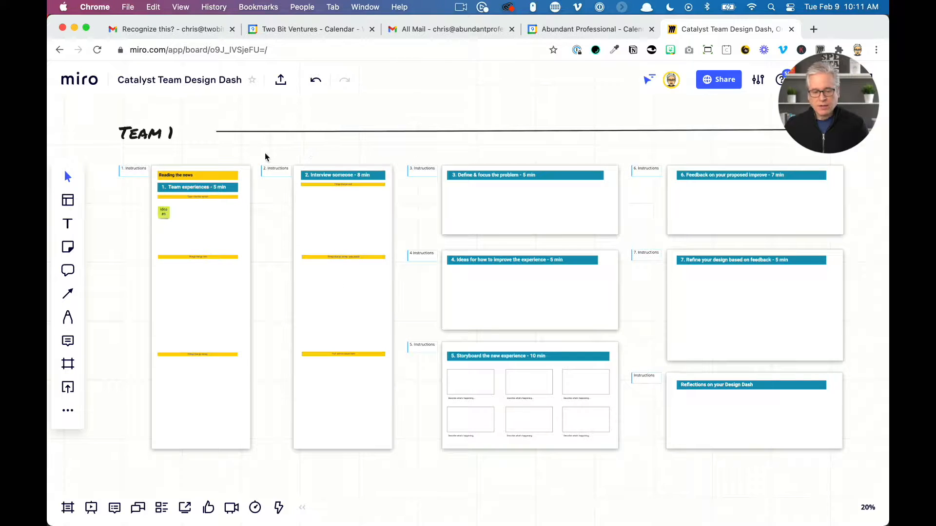
left_click_drag(256, 147, 679, 323)
left_click_drag(849, 470, 854, 472)
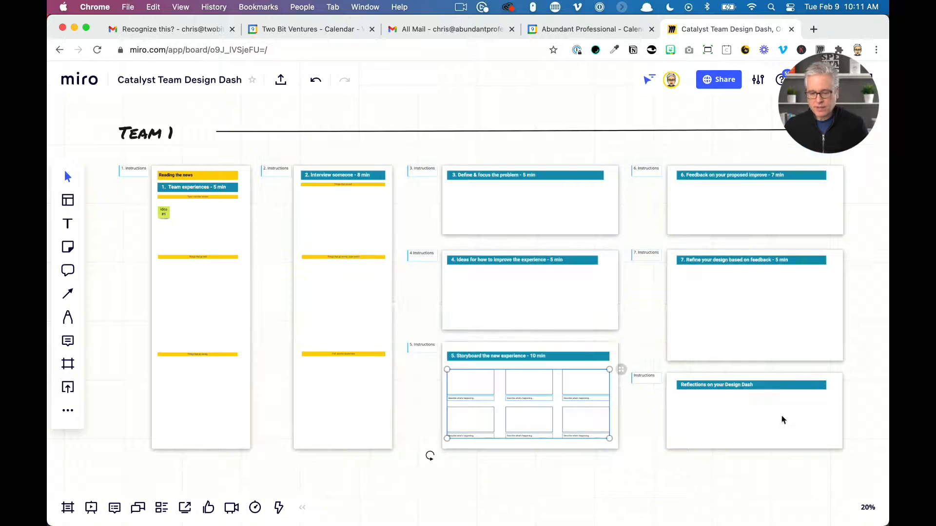
left_click(635, 504)
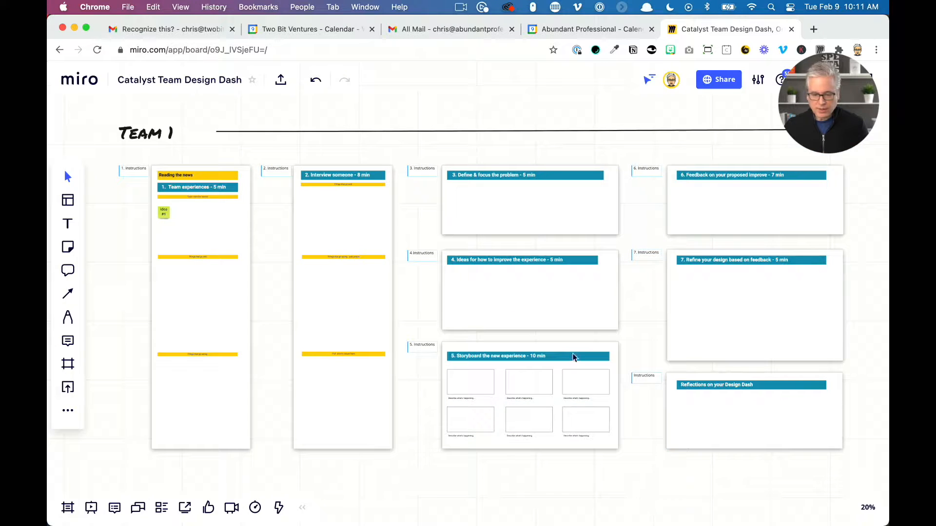
left_click(388, 228)
left_click(382, 114)
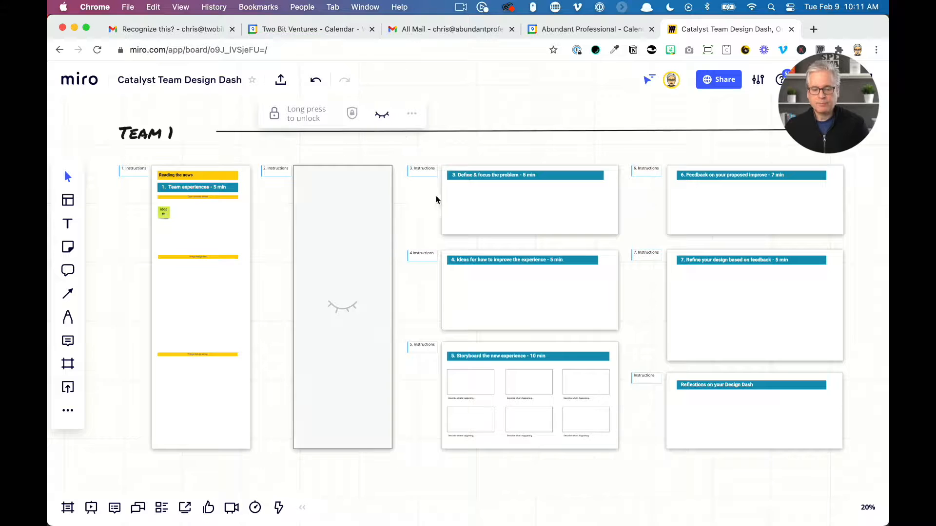
Hide the contents of the 'Define & focus the problem' frame
left_click(454, 234)
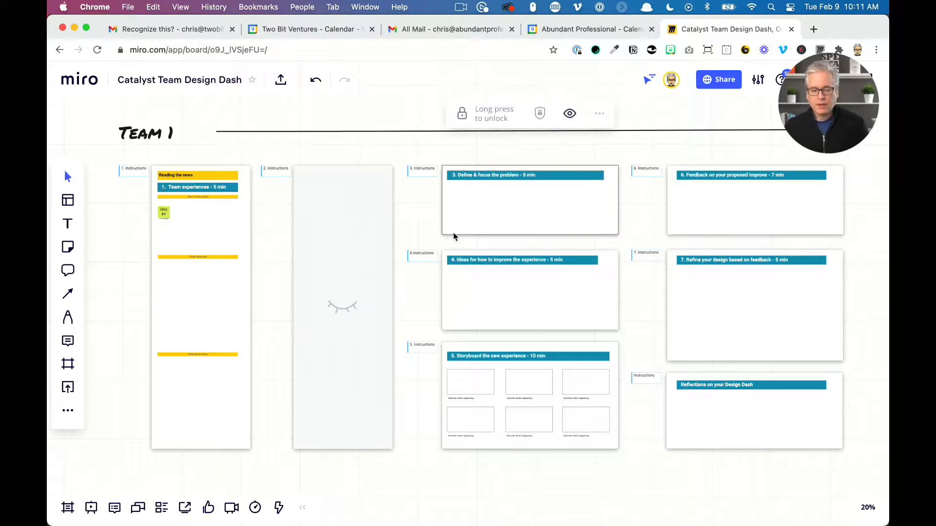
left_click(570, 115)
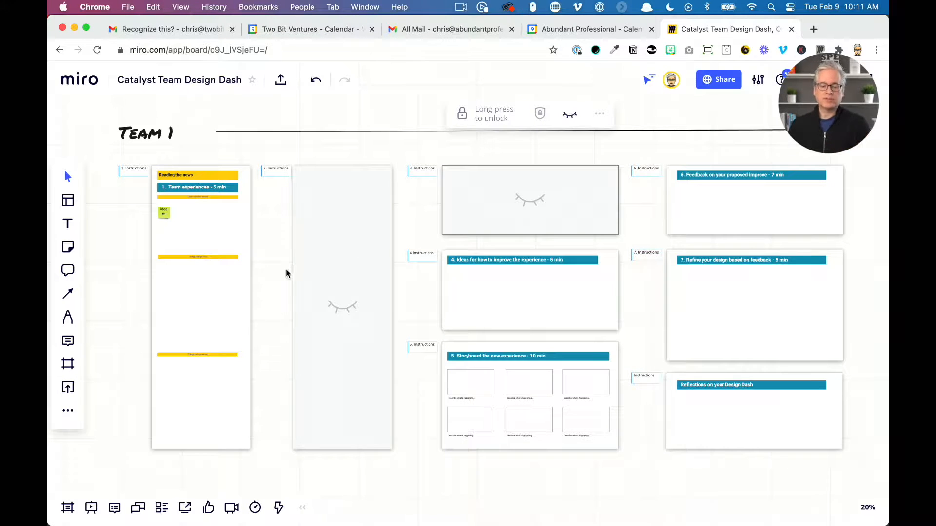
scroll(307, 288, "up", 5)
scroll(360, 309, "up", 2)
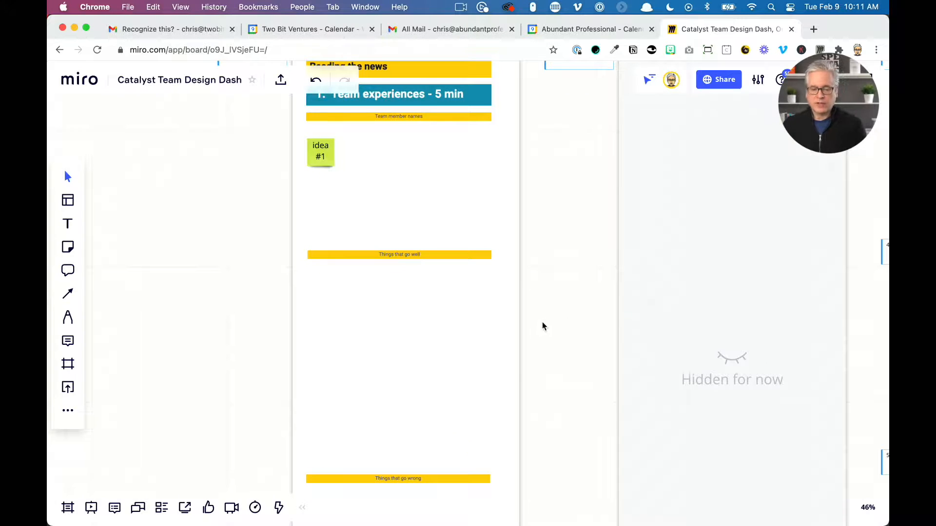
Show the hidden contents of Frame 1 again
scroll(542, 322, "down", 7)
left_click(566, 346)
left_click_drag(327, 324, 113, 302)
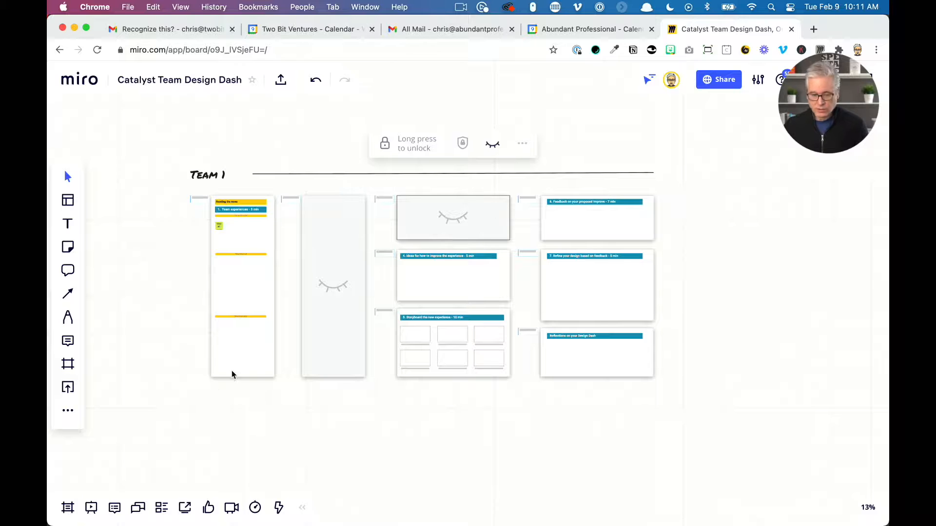
scroll(312, 417, "down", 8)
left_click_drag(286, 380, 697, 353)
left_click_drag(601, 278, 453, 432)
scroll(510, 278, "up", 7)
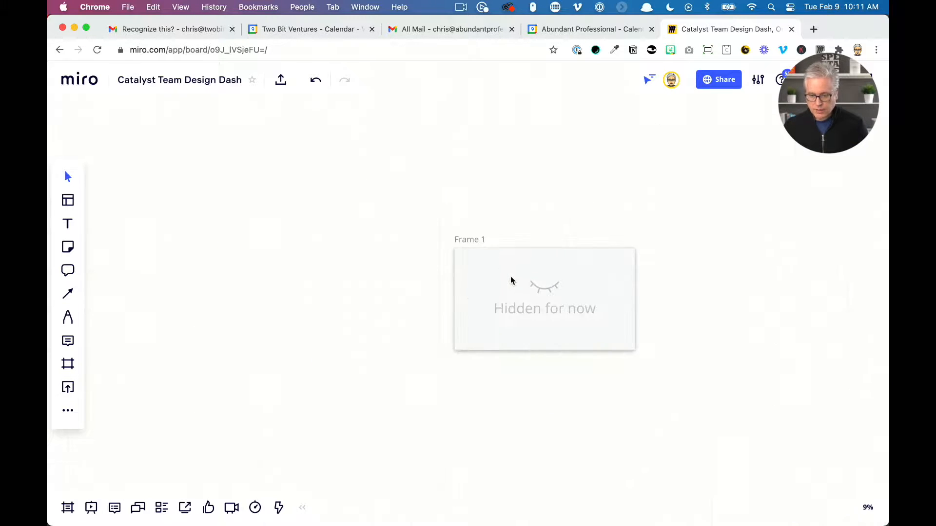
left_click(548, 300)
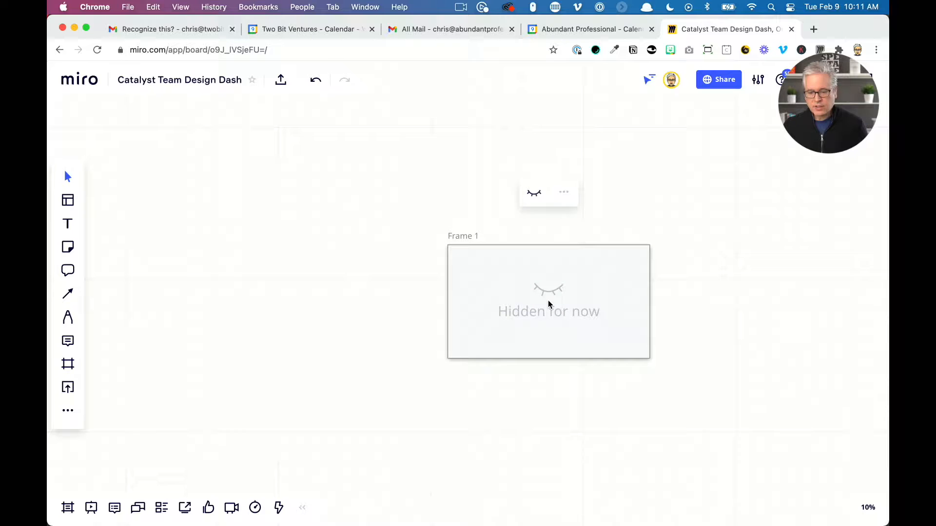
left_click(533, 195)
left_click_drag(687, 275, 602, 312)
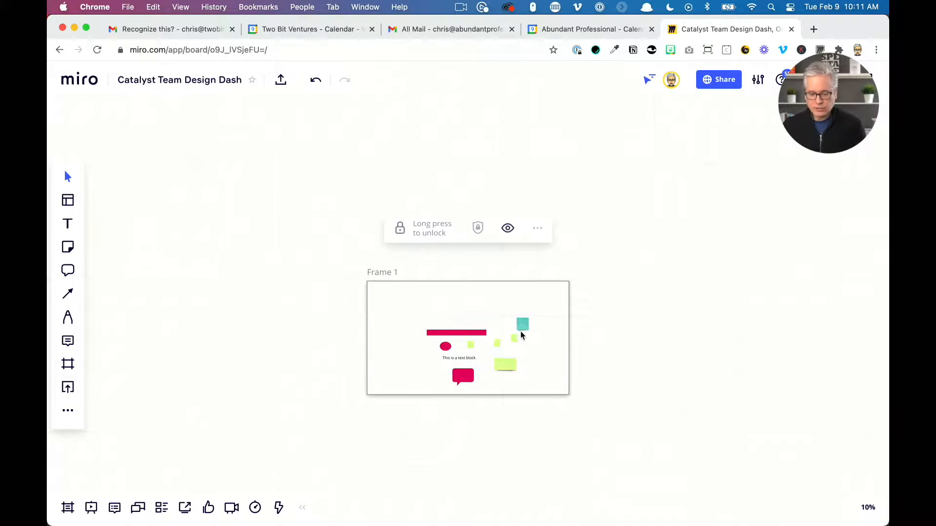
Delete all the objects inside Frame 1
scroll(477, 363, "down", 2)
scroll(477, 364, "up", 3)
scroll(477, 364, "up", 5)
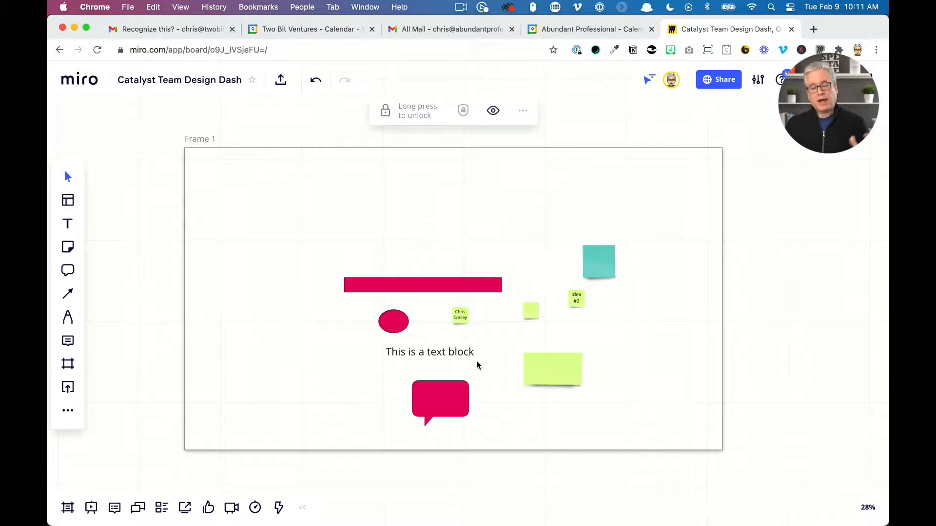
scroll(444, 289, "down", 2)
left_click_drag(210, 137, 685, 450)
key("Delete")
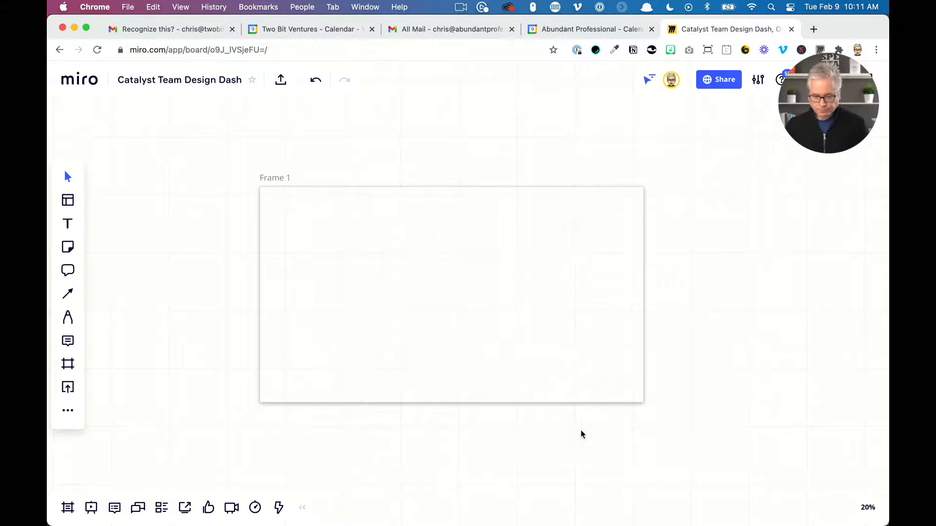
Move Frame 1 and enlarge it by dragging its corner outward
left_click(561, 403)
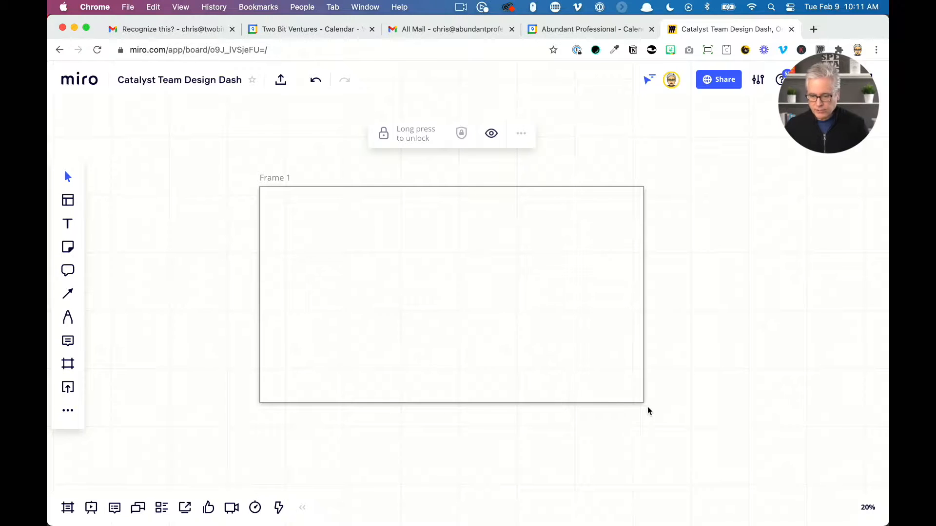
left_click_drag(641, 401, 597, 382)
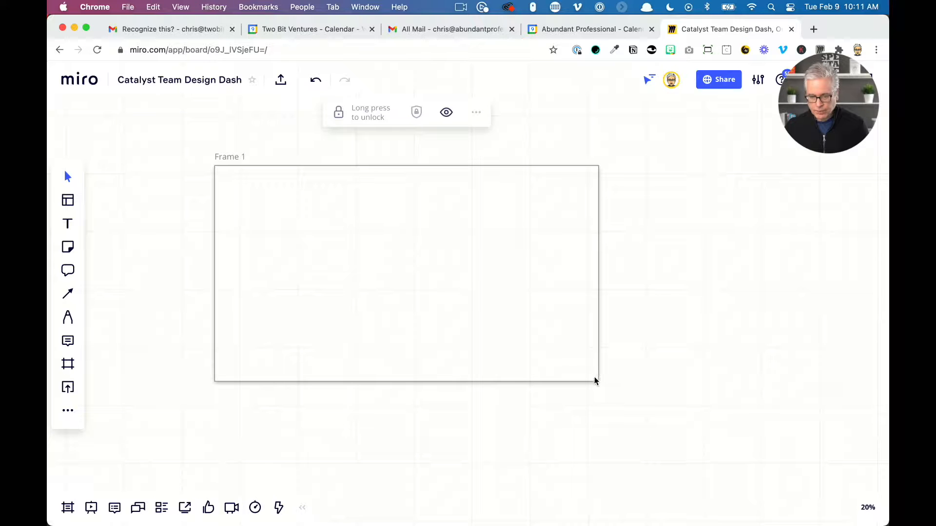
left_click(368, 120)
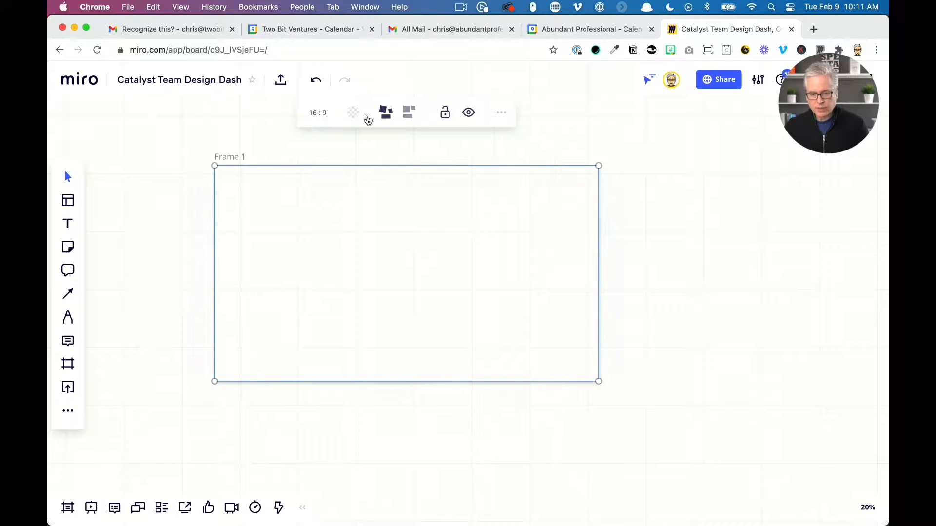
left_click_drag(597, 381, 800, 507)
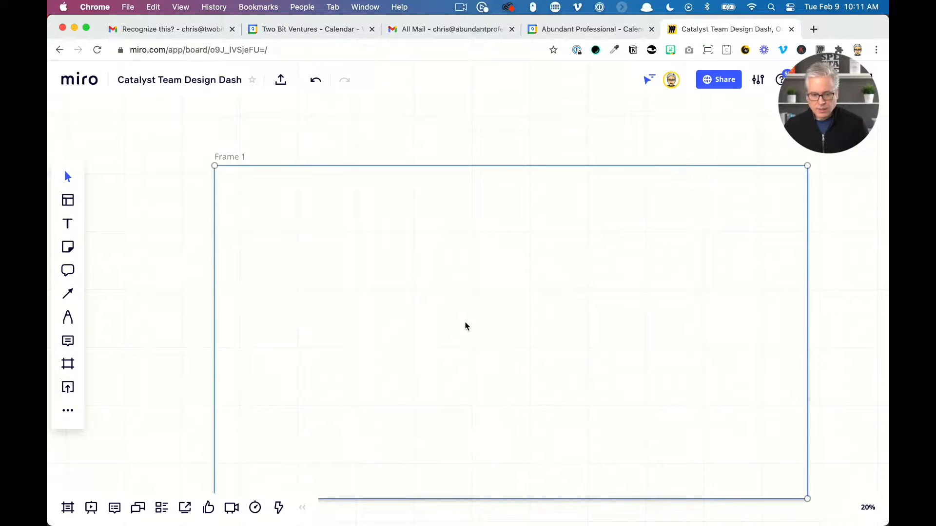
left_click_drag(466, 324, 404, 287)
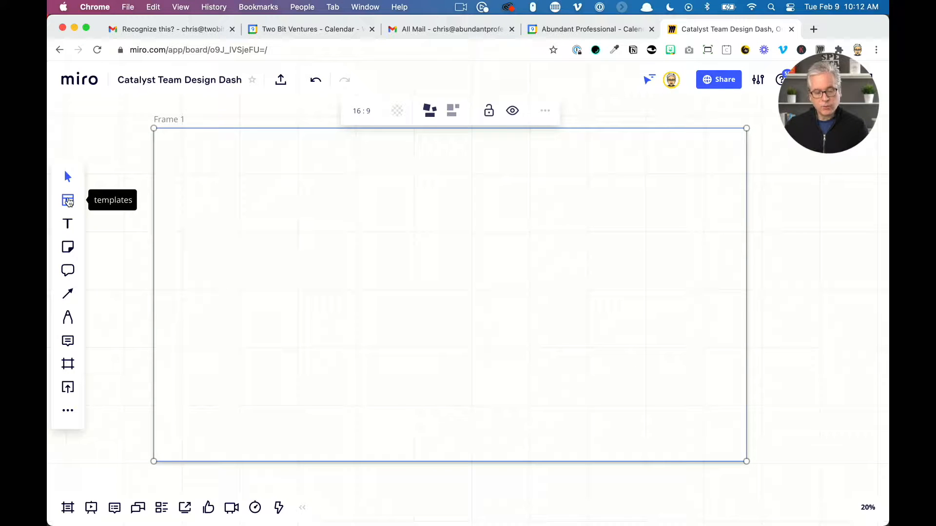
Browse the template library's categories
left_click(69, 200)
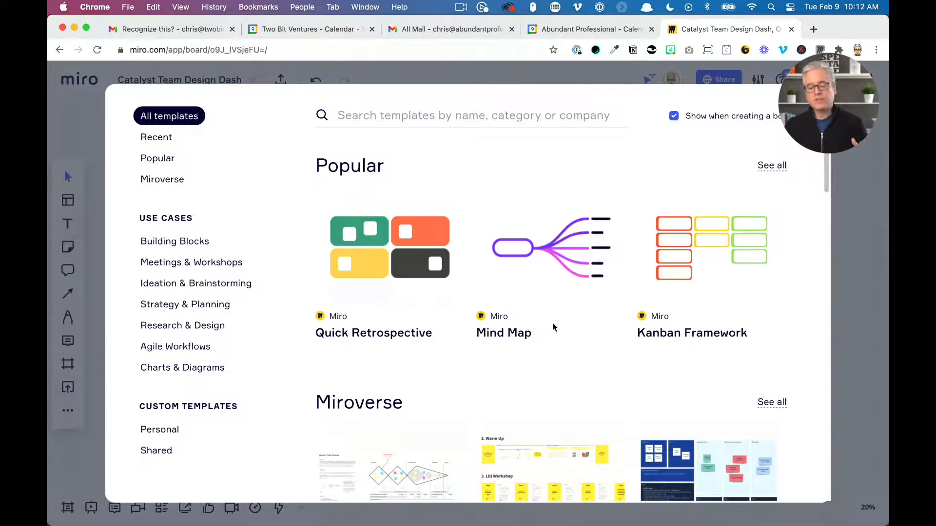
scroll(553, 326, "down", 5)
scroll(553, 327, "down", 10)
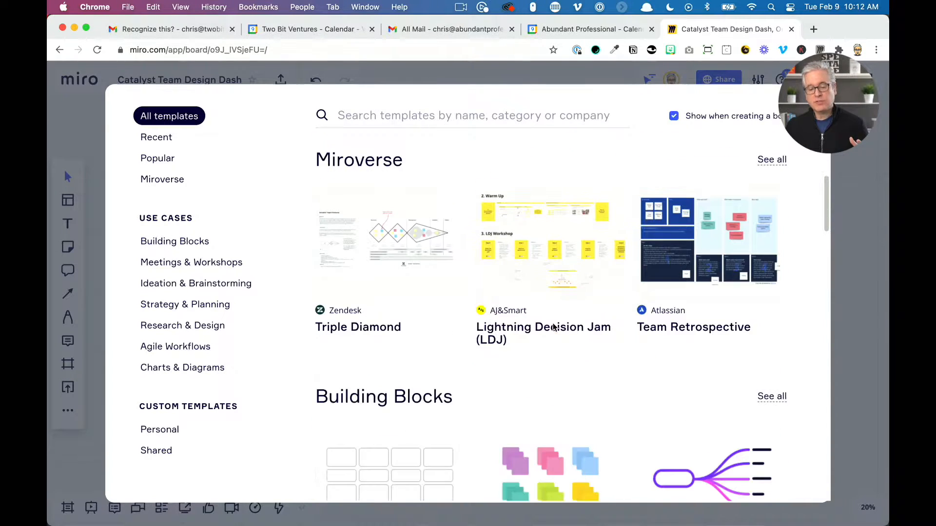
scroll(536, 350, "down", 9)
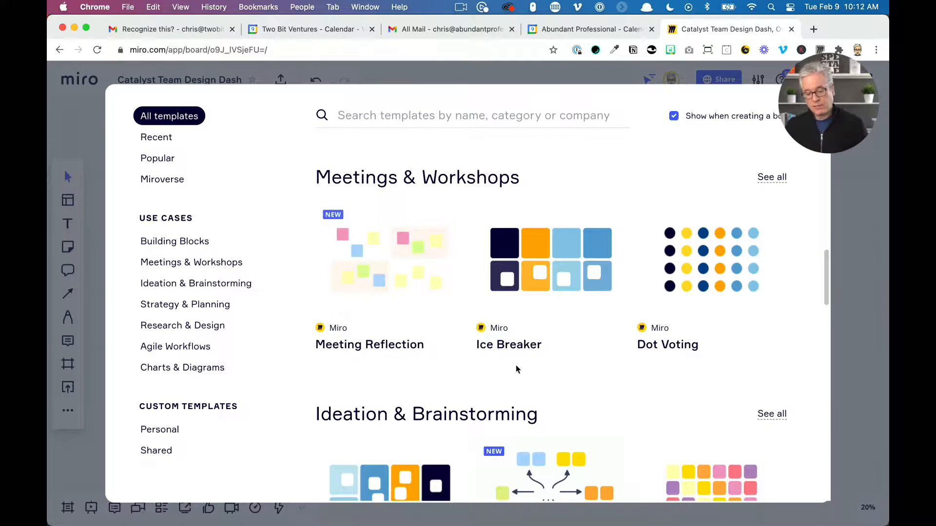
scroll(516, 365, "down", 5)
scroll(517, 371, "down", 14)
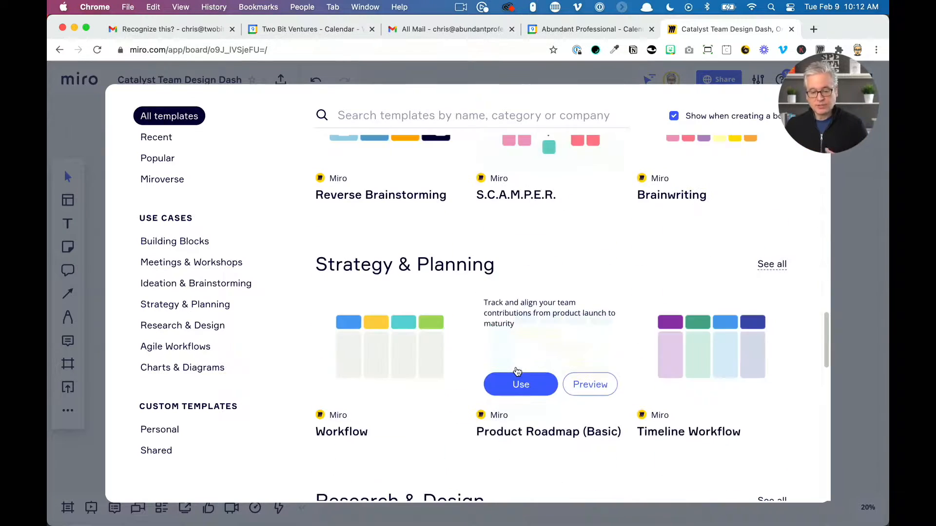
scroll(517, 371, "down", 19)
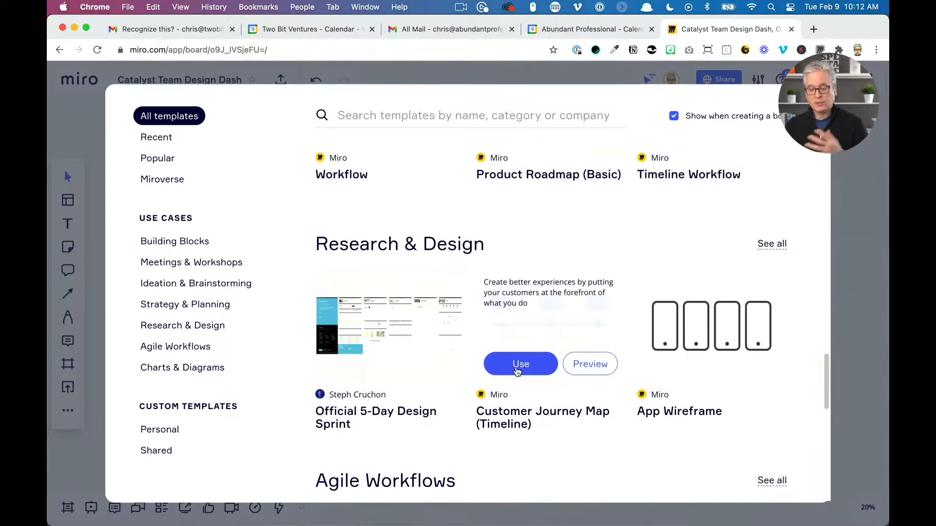
scroll(516, 371, "down", 12)
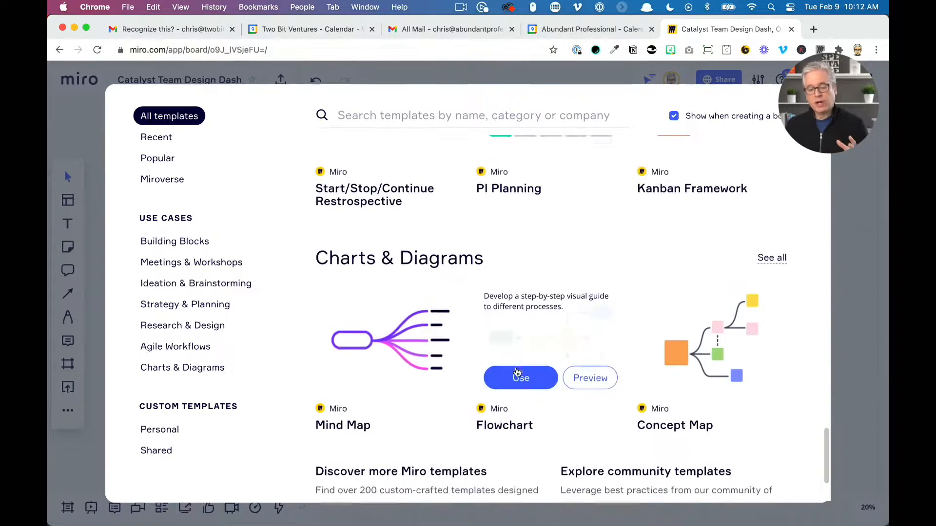
scroll(517, 372, "up", 20)
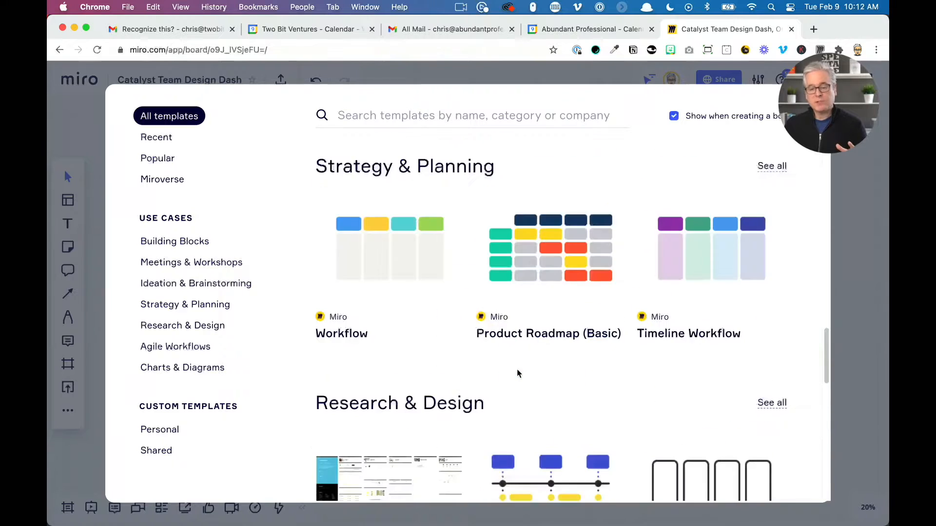
scroll(517, 372, "up", 20)
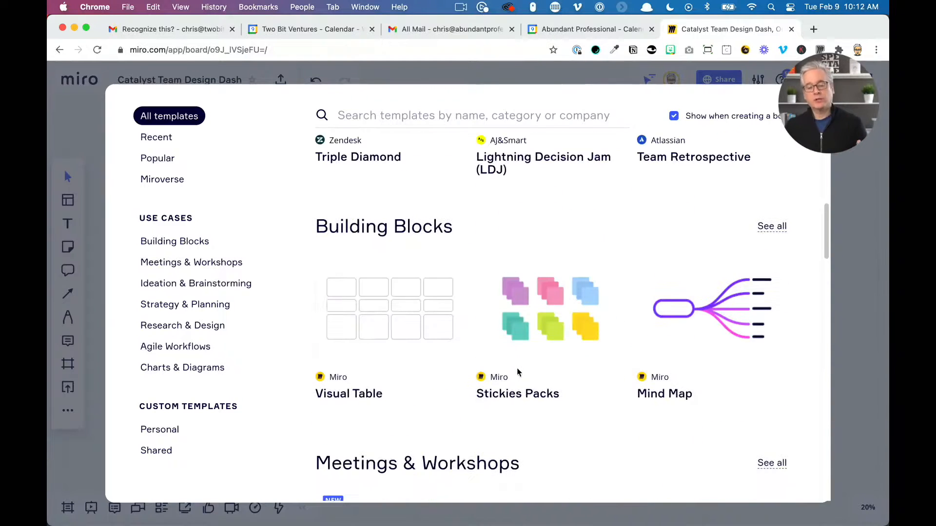
scroll(517, 371, "up", 5)
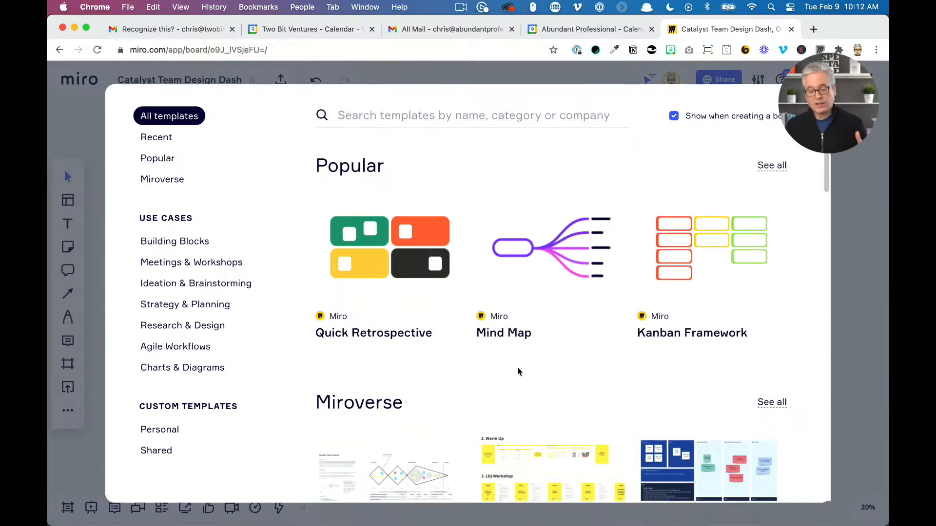
scroll(518, 371, "down", 10)
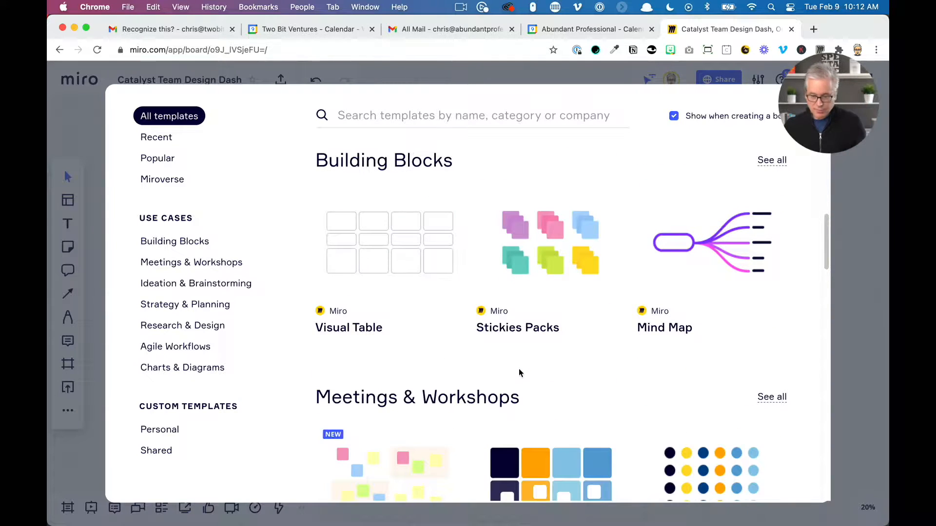
scroll(518, 373, "down", 5)
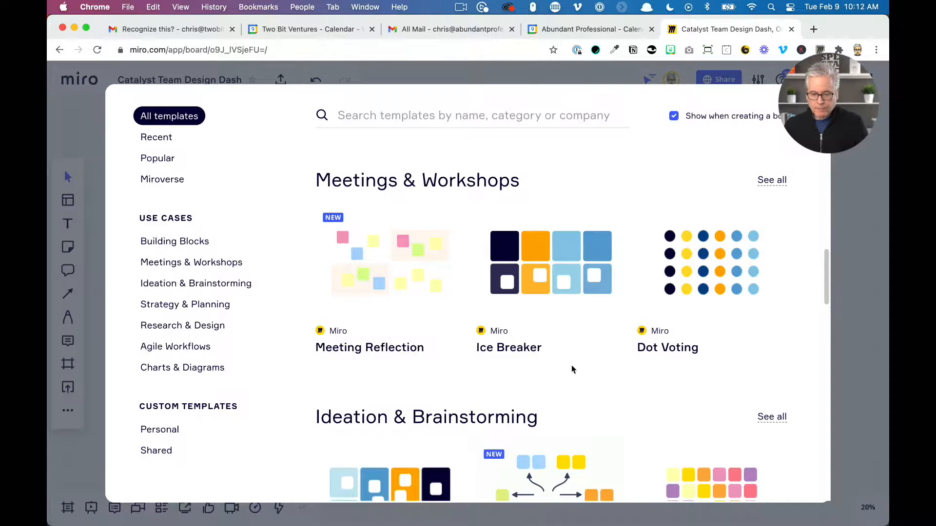
Insert the Ice Breaker template as a blank template into Frame 1
left_click(550, 284)
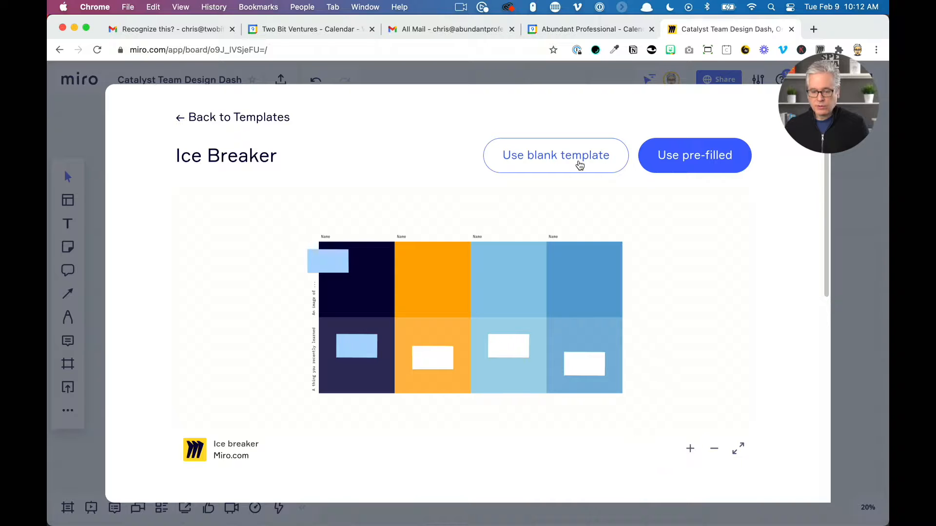
left_click(579, 165)
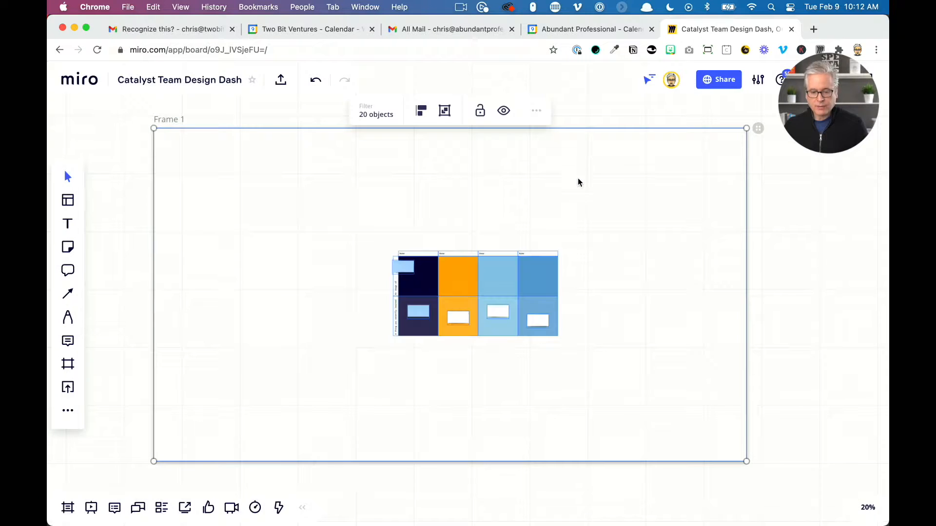
left_click_drag(519, 275, 537, 307)
left_click(624, 299)
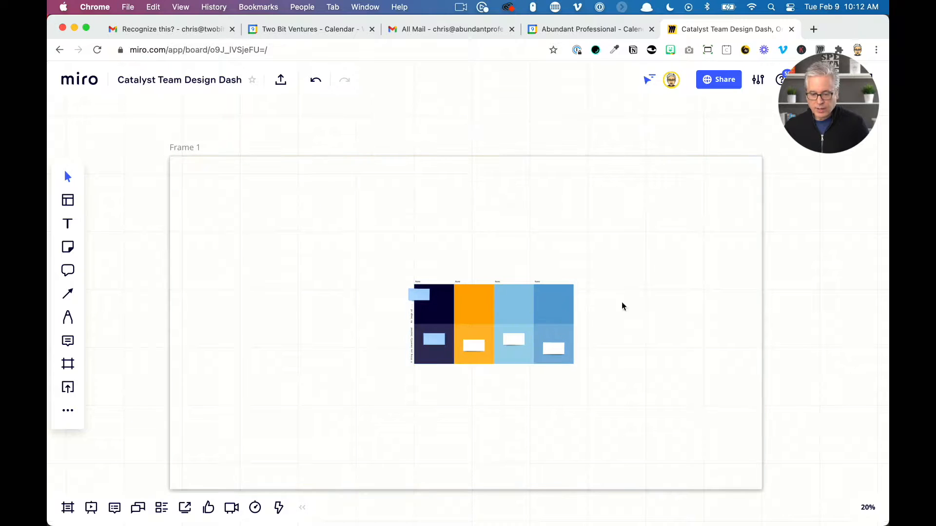
Select the whole Ice Breaker template and move it to the upper-left corner of Frame 1
left_click_drag(386, 268, 575, 385)
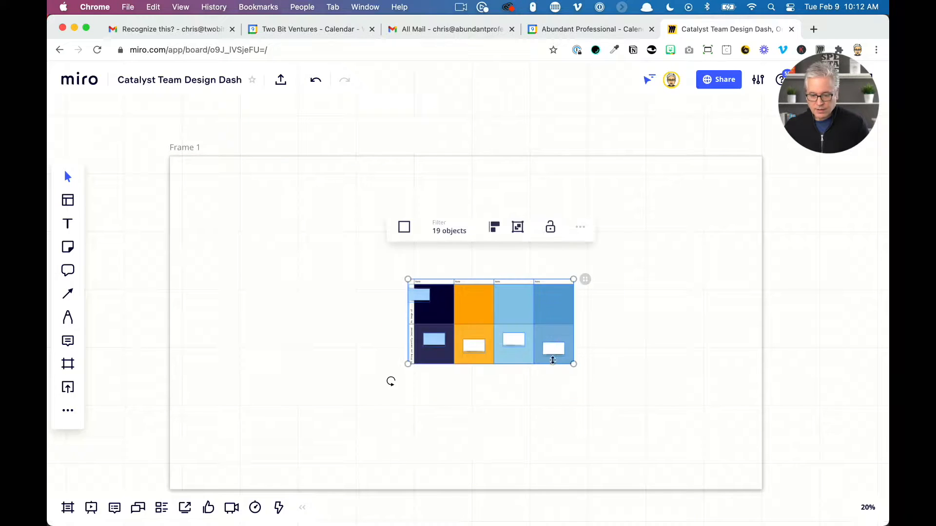
left_click_drag(544, 339, 334, 247)
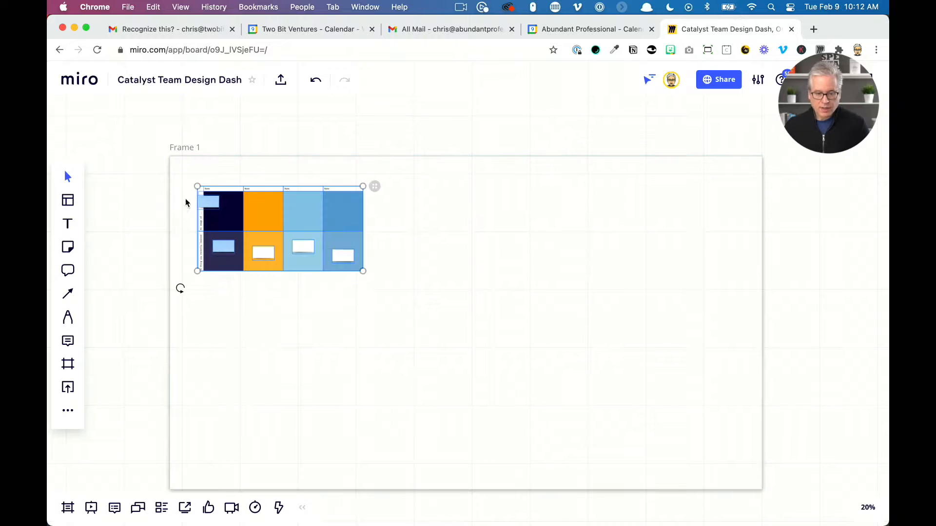
Move the stray blue sticky note into the first column's upper cell of the template
key("shift+2")
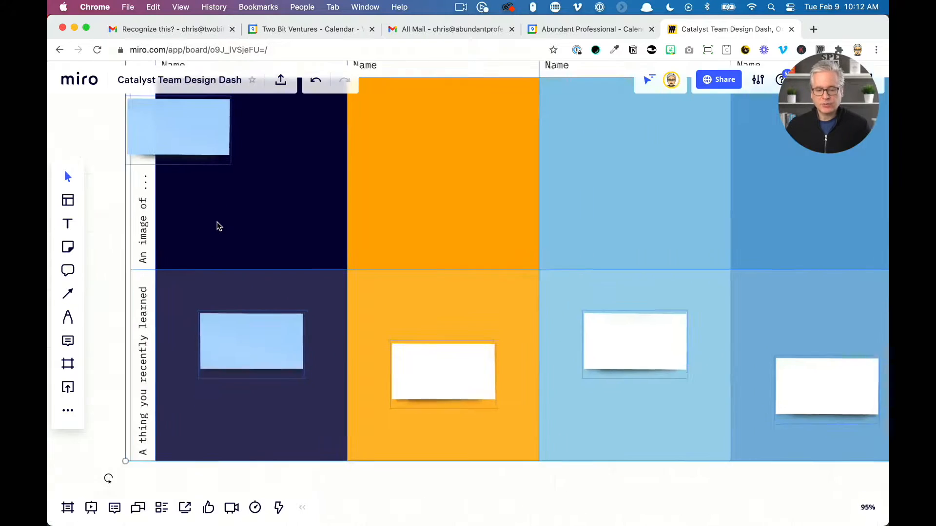
scroll(218, 227, "down", 2)
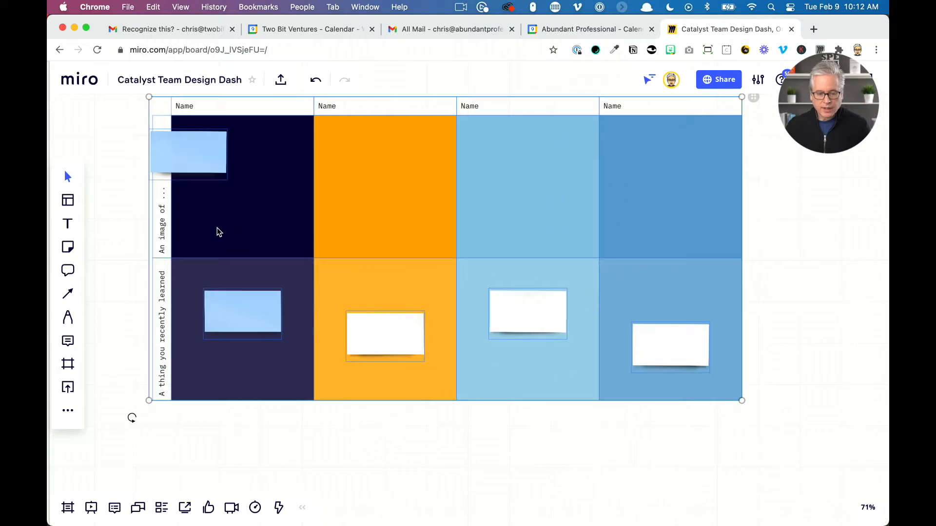
left_click(95, 205)
scroll(124, 192, "up", 3)
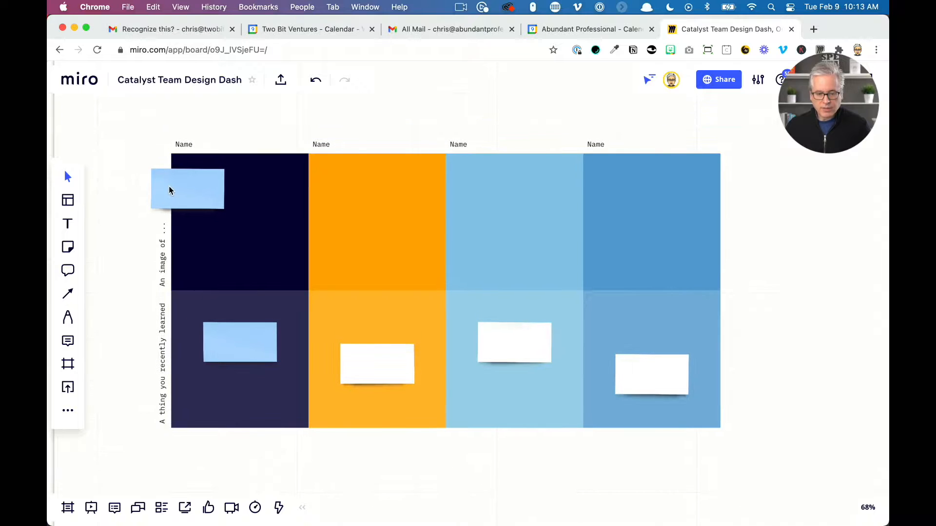
left_click_drag(169, 187, 209, 179)
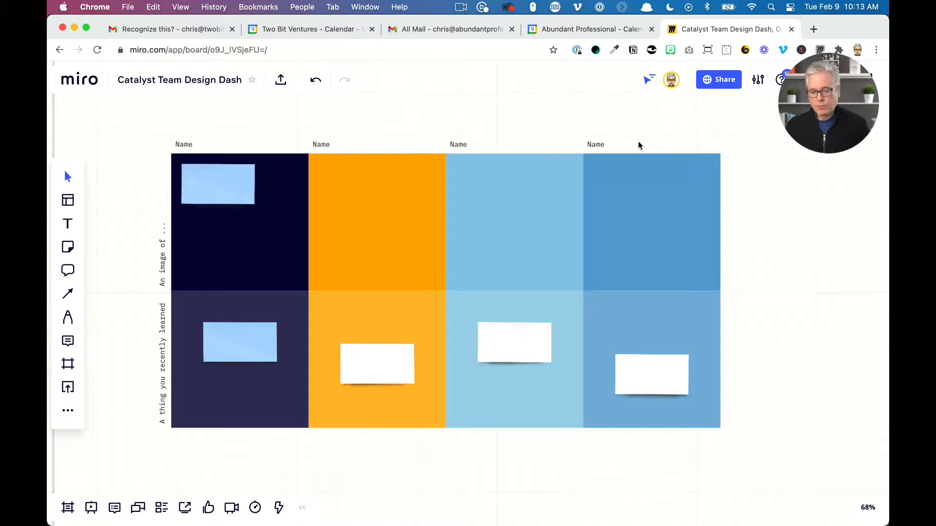
Replace the first column's Name heading with your own first name and centre the blue sticky note in its upper cell
left_click(194, 145)
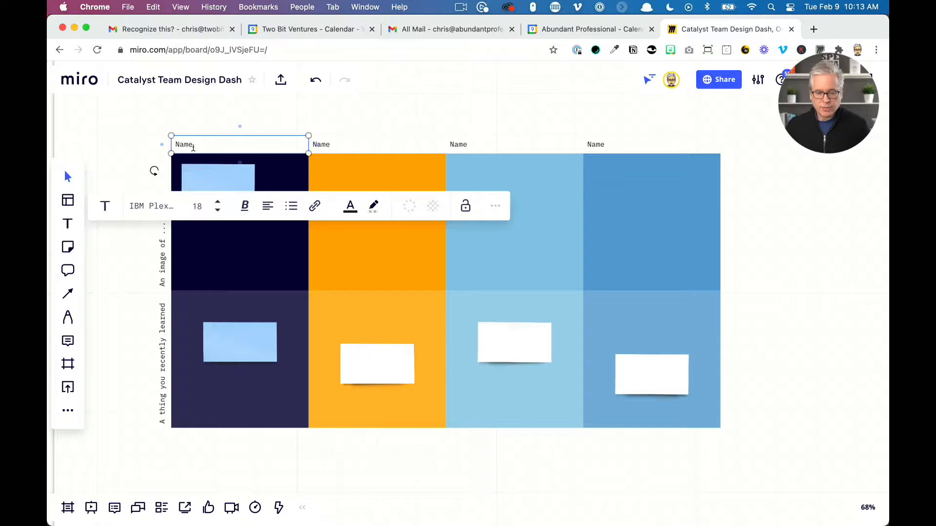
left_click(193, 144)
type("Chris")
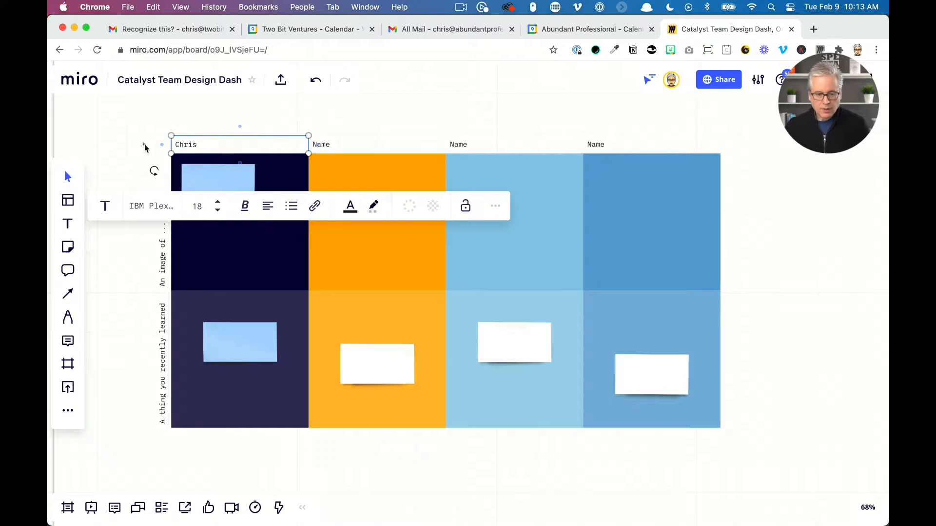
left_click(151, 214)
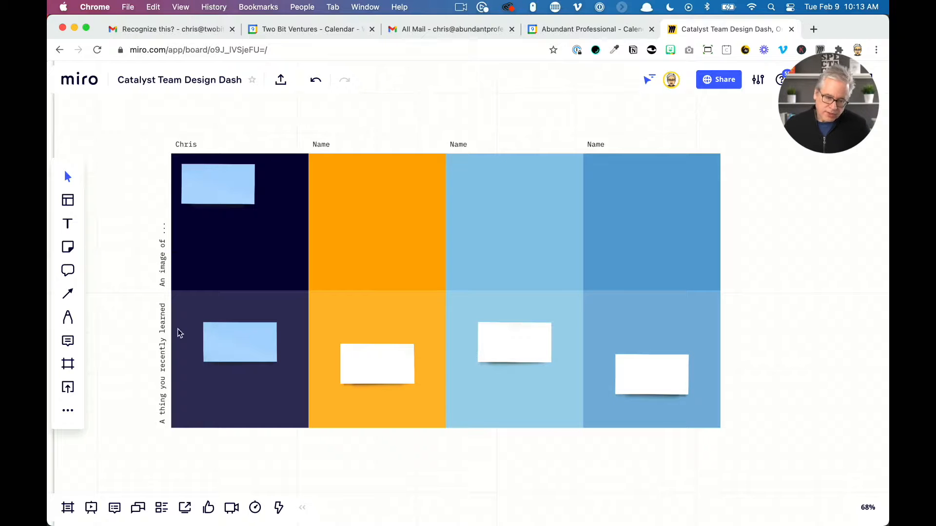
left_click_drag(227, 211, 250, 235)
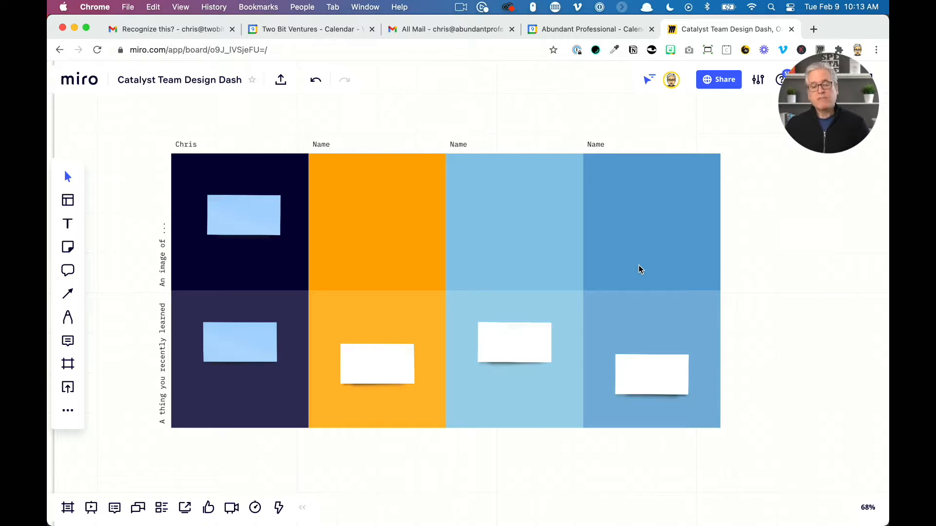
Open the board's sharing options and set access for anyone with the link to Can edit
scroll(557, 263, "down", 5)
scroll(557, 263, "down", 2)
left_click_drag(717, 334, 455, 261)
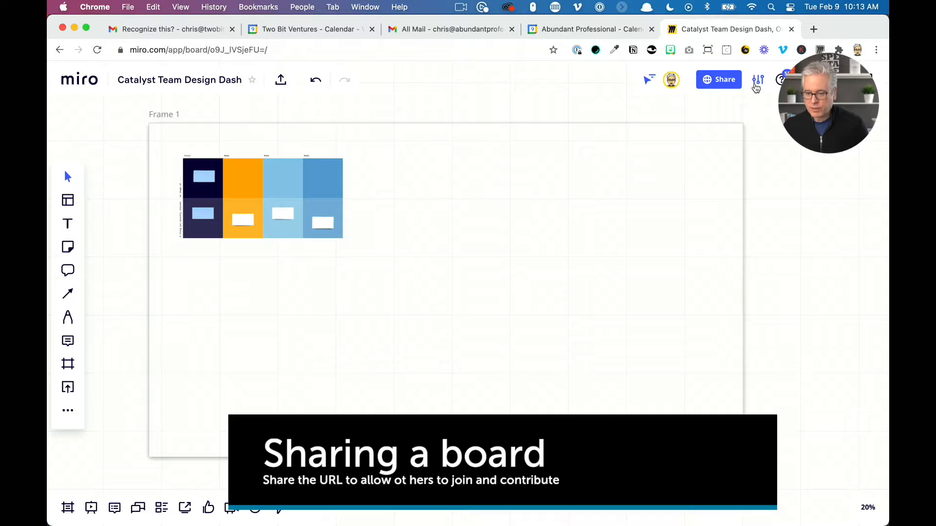
left_click(725, 80)
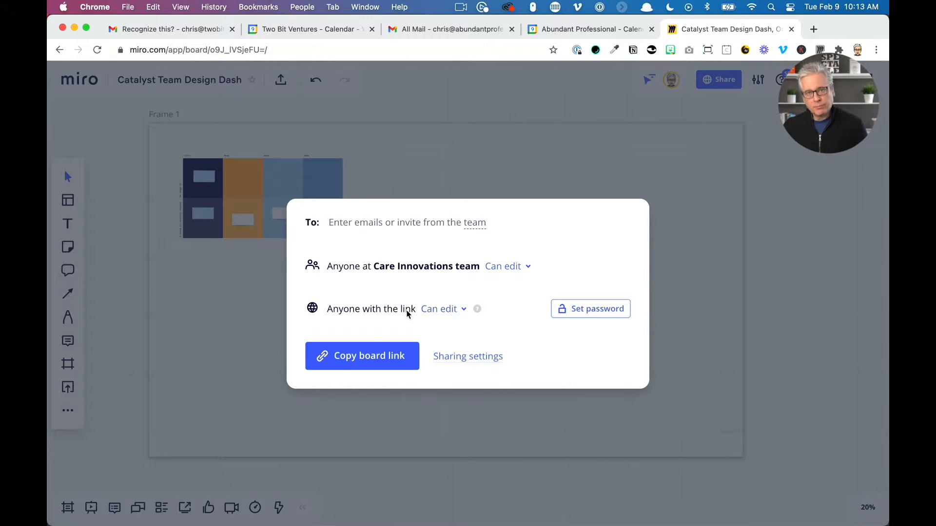
left_click(443, 310)
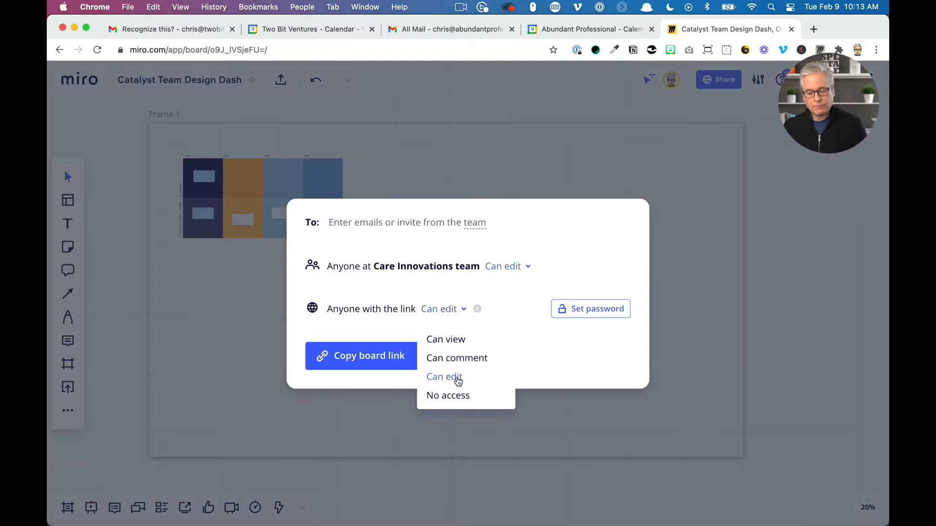
left_click(452, 376)
left_click(444, 310)
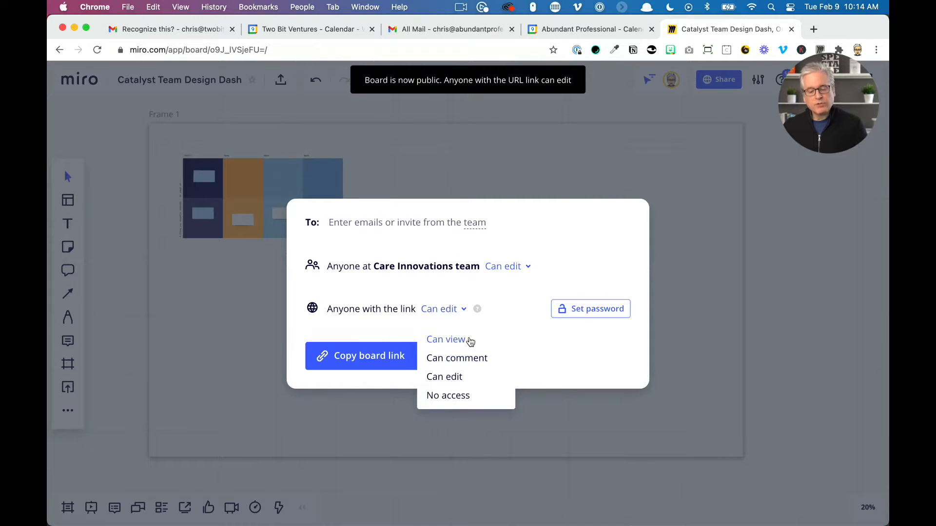
left_click(462, 376)
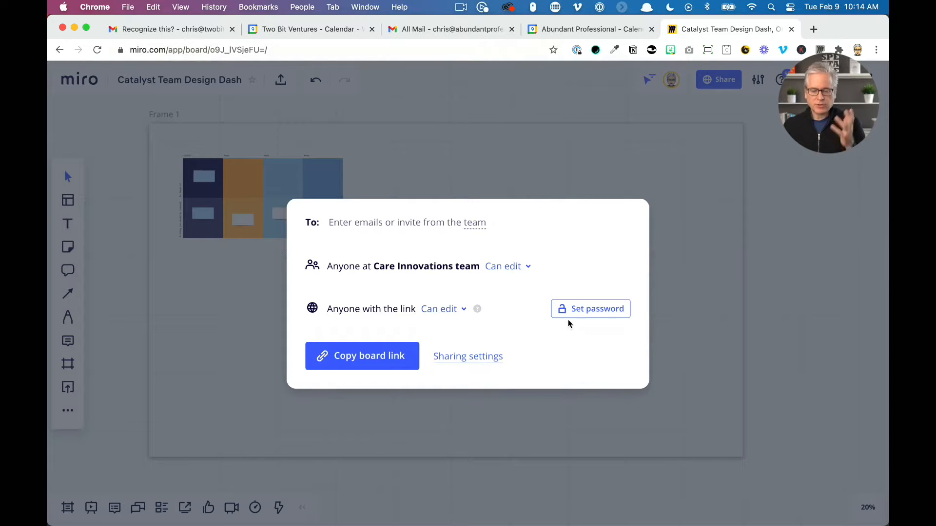
Copy the board link and close the sharing dialog
left_click(357, 365)
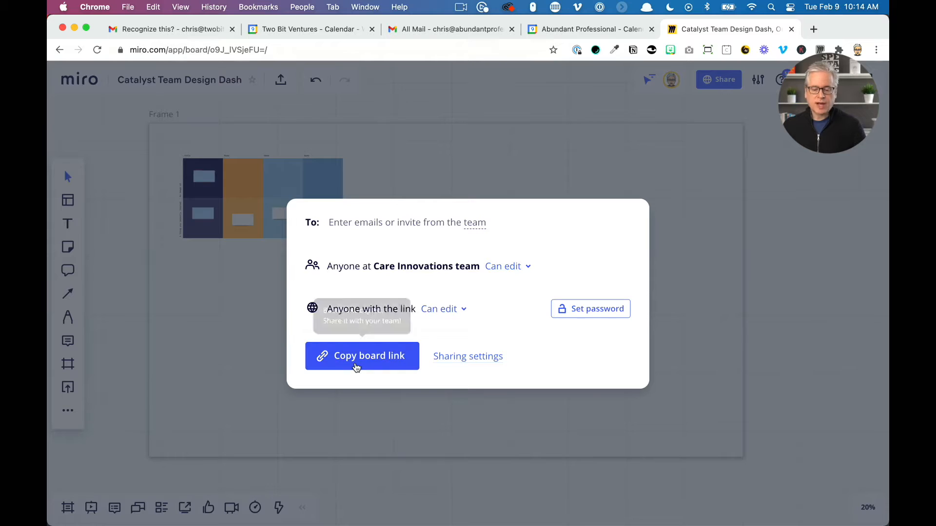
left_click(370, 424)
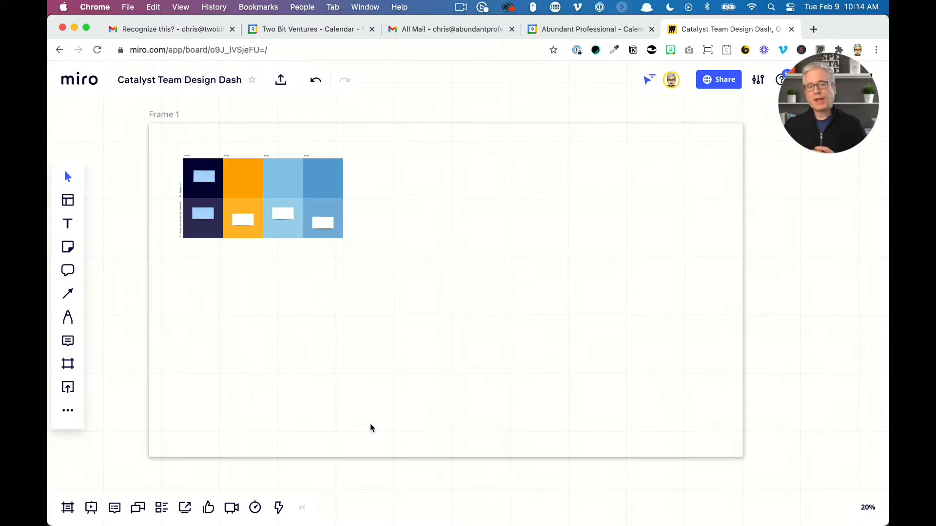